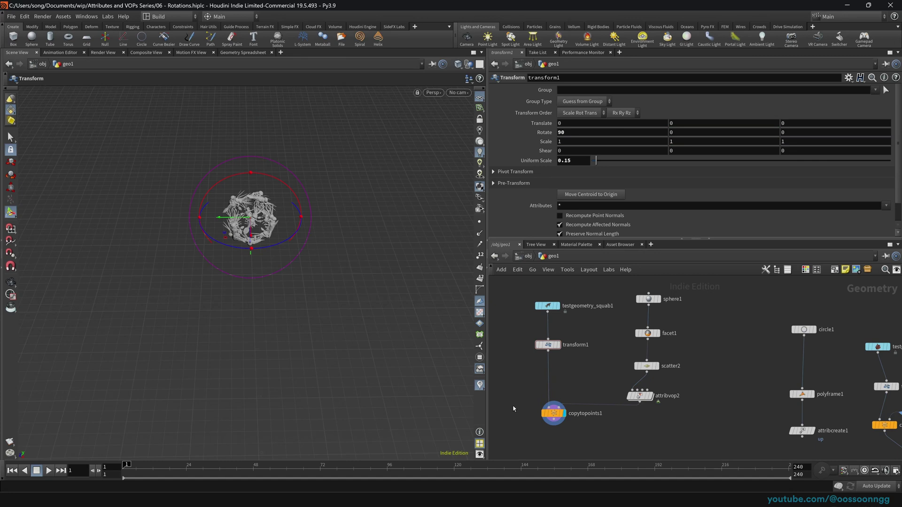
Examine the existing networks' Copy to Points, the up-vector Attribute Create node, and the rot Bind node inside attribvop1
{"action": "left_click", "coordinate": [553, 414]}
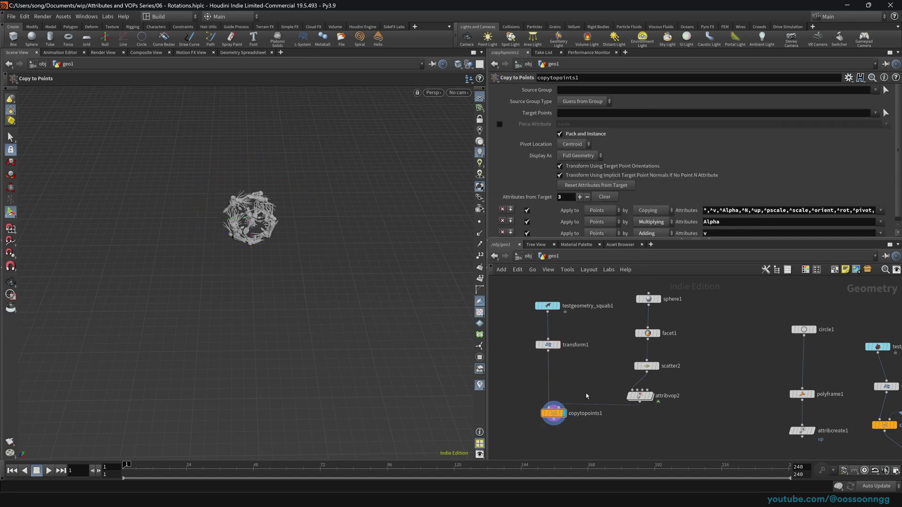
{"action": "middle_click_drag", "start_coordinate": [726, 408], "coordinate": [698, 412]}
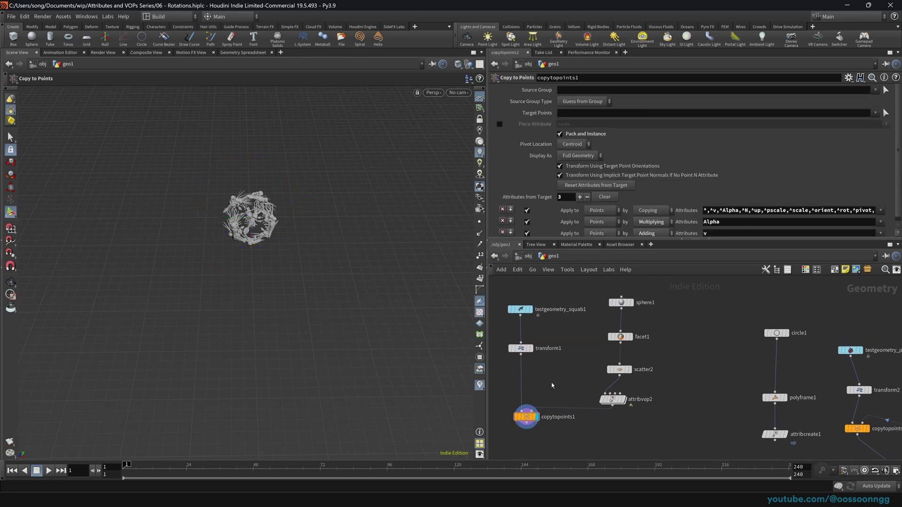
{"action": "middle_click_drag", "start_coordinate": [770, 432], "coordinate": [654, 373]}
{"action": "left_click", "coordinate": [658, 375]}
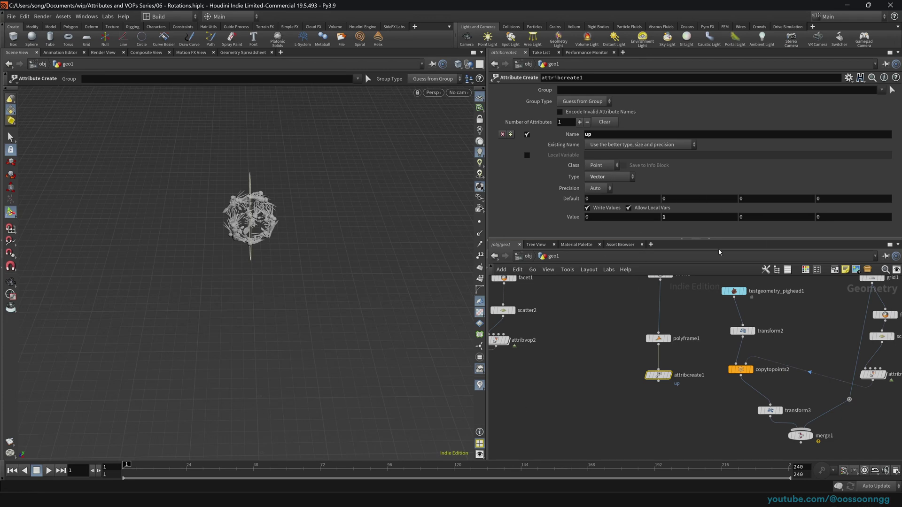
{"action": "middle_click_drag", "start_coordinate": [719, 419], "coordinate": [551, 395]}
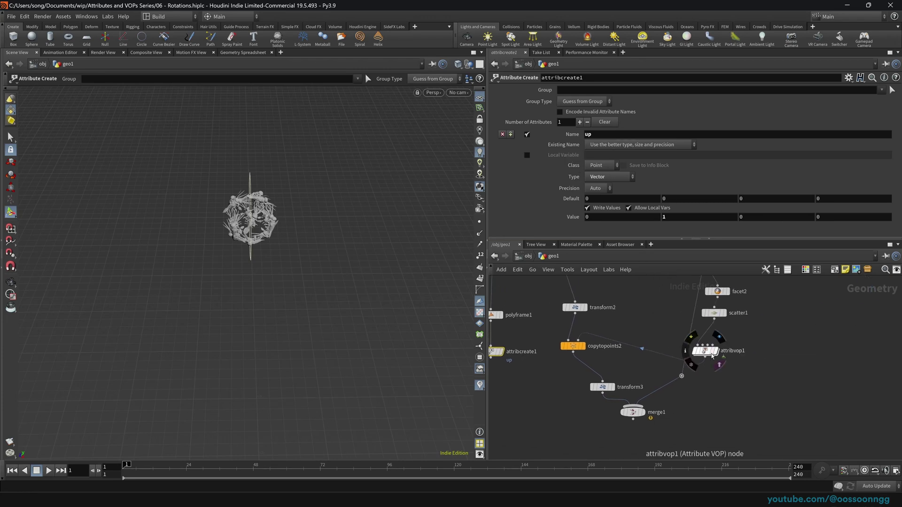
{"action": "double_click", "coordinate": [706, 353]}
{"action": "middle_click_drag", "start_coordinate": [757, 348], "coordinate": [730, 367]}
{"action": "left_click", "coordinate": [835, 341]}
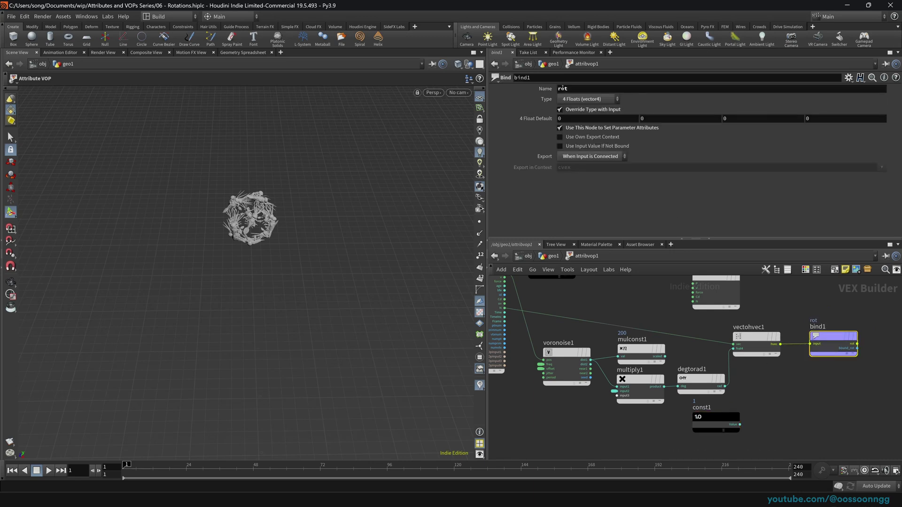
Display the pig head copies, raise attribvop1's Input Number 2 to 82.8544, and review its VOP network
{"action": "left_click", "coordinate": [545, 257]}
{"action": "left_click", "coordinate": [584, 346]}
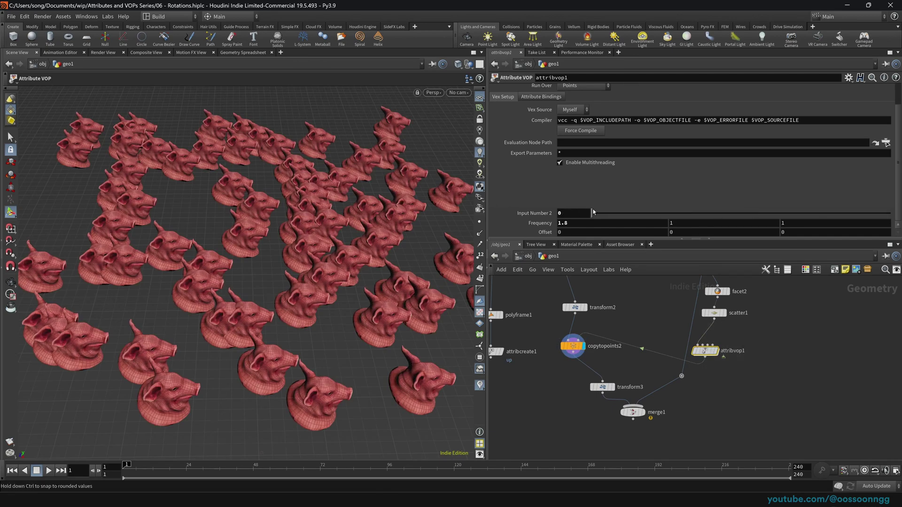
{"action": "middle_click_drag", "start_coordinate": [571, 213], "coordinate": [752, 191]}
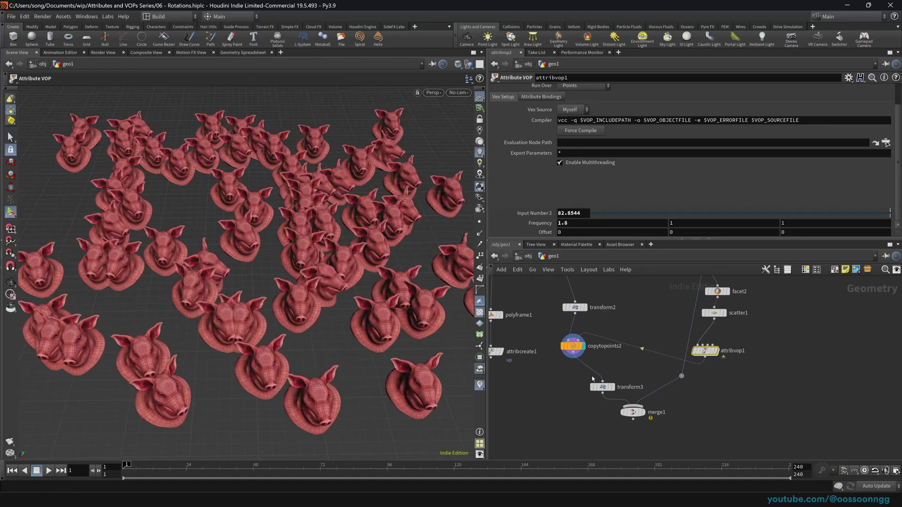
{"action": "double_click", "coordinate": [706, 352]}
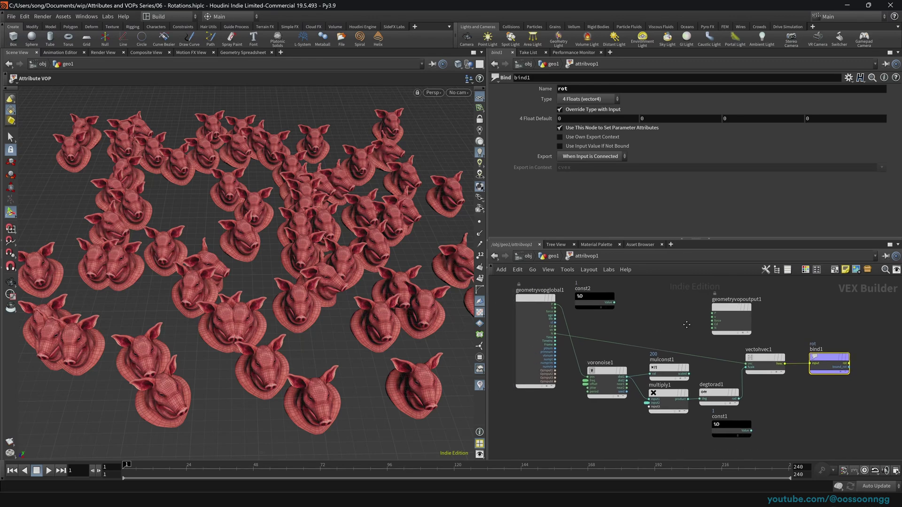
{"action": "left_click", "coordinate": [552, 256]}
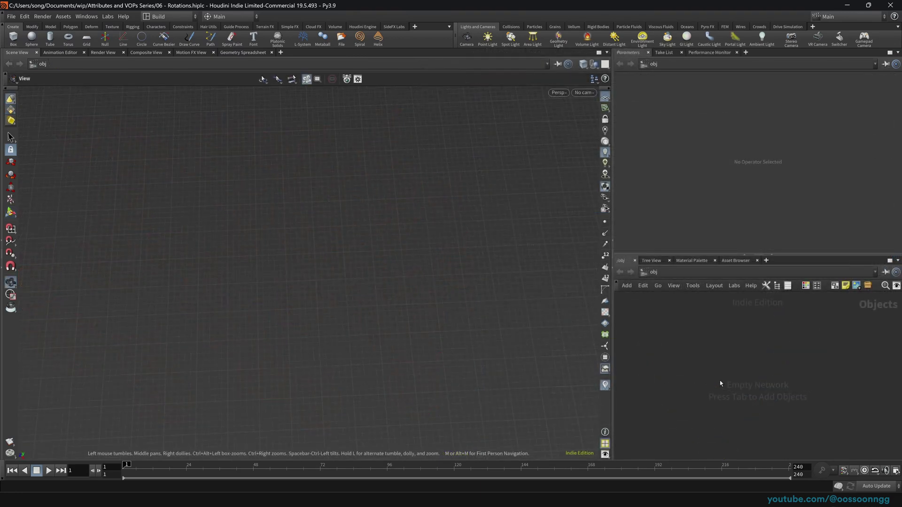
Create a Geometry object in the empty scene and go inside its network
{"action": "key", "text": "Tab"}
{"action": "type", "text": "geo"}
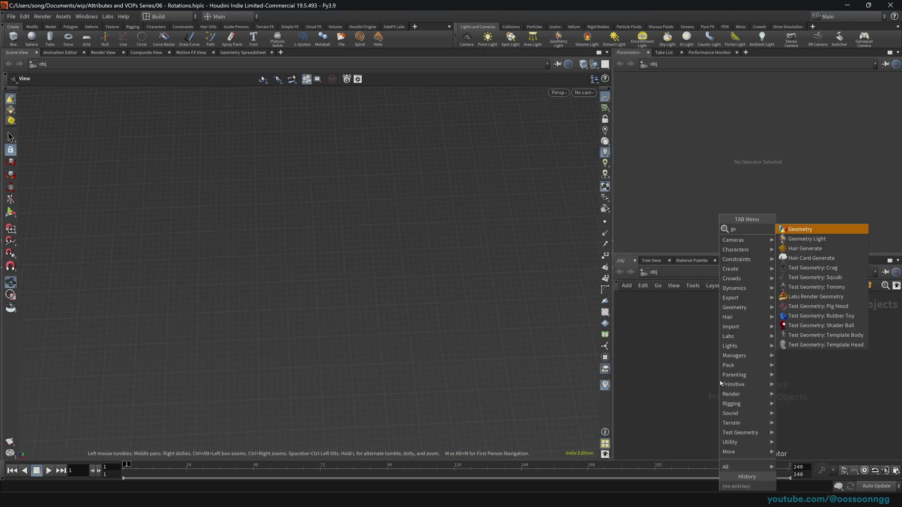
{"action": "key", "text": "Return"}
{"action": "left_click", "coordinate": [719, 383]}
{"action": "key", "text": "Return"}
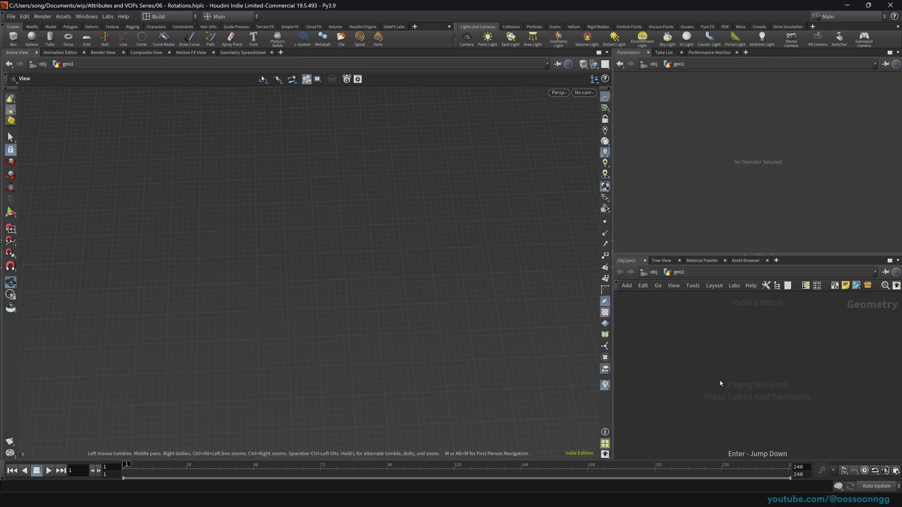
Add a Grid node to the empty geometry network
{"action": "key", "text": "Tab"}
{"action": "type", "text": "grid"}
{"action": "key", "text": "Return"}
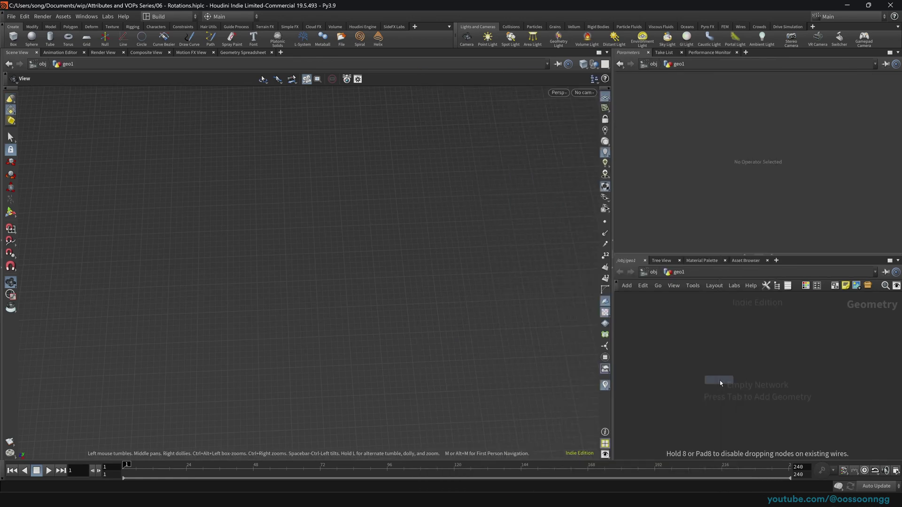
{"action": "left_click", "coordinate": [719, 380]}
Add a Test Geometry: Squab node beside the grid and move the grid slightly away from it
{"action": "key", "text": "Tab"}
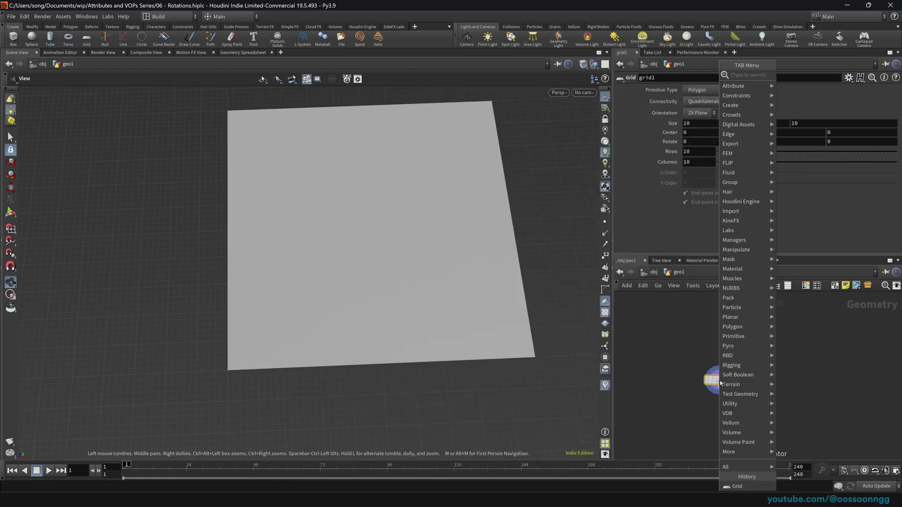
{"action": "type", "text": "squ"}
{"action": "key", "text": "Return"}
{"action": "left_click", "coordinate": [675, 376]}
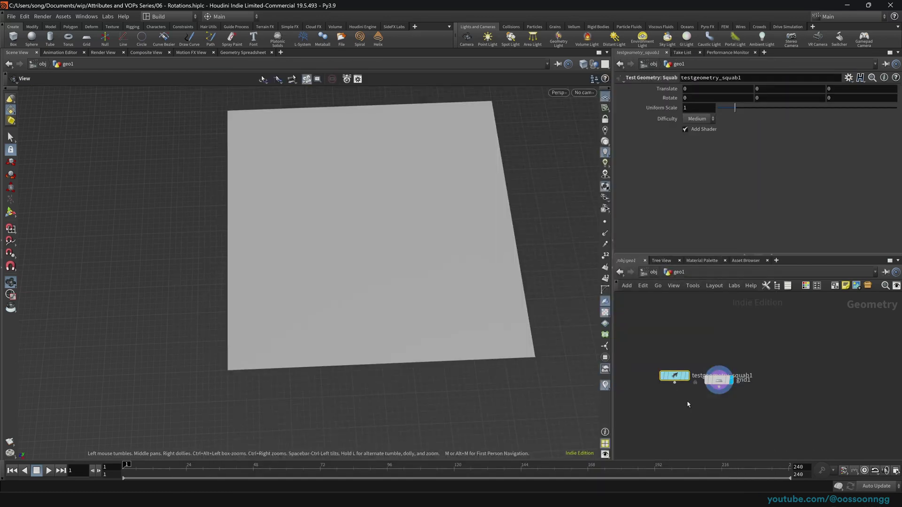
{"action": "middle_click_drag", "start_coordinate": [689, 404], "coordinate": [730, 386]}
{"action": "left_click_drag", "start_coordinate": [761, 366], "coordinate": [779, 360]}
Copy the squab onto the grid points with a Copy to Points node, display it, and switch to wireframe-over-shaded viewing
{"action": "key", "text": "Tab"}
{"action": "type", "text": "ctp"}
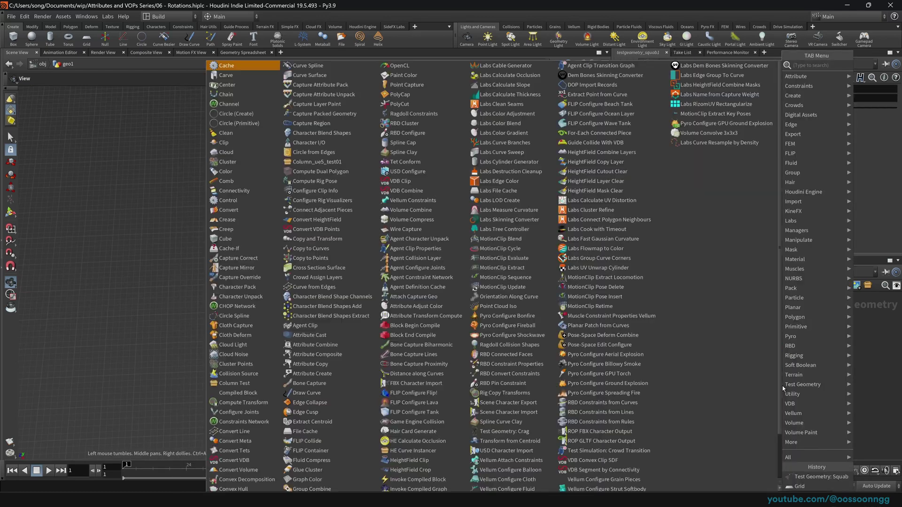
{"action": "key", "text": "Return"}
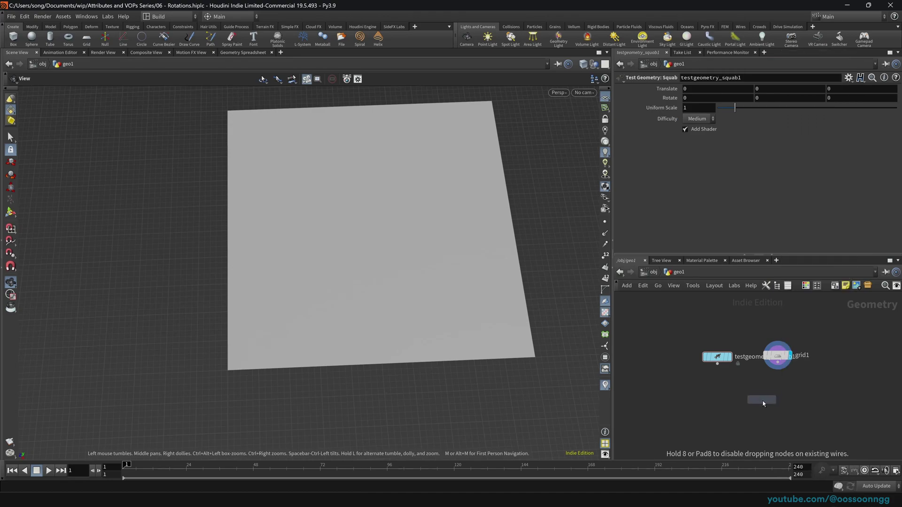
{"action": "left_click", "coordinate": [761, 401]}
{"action": "left_click_drag", "start_coordinate": [803, 342], "coordinate": [718, 370]}
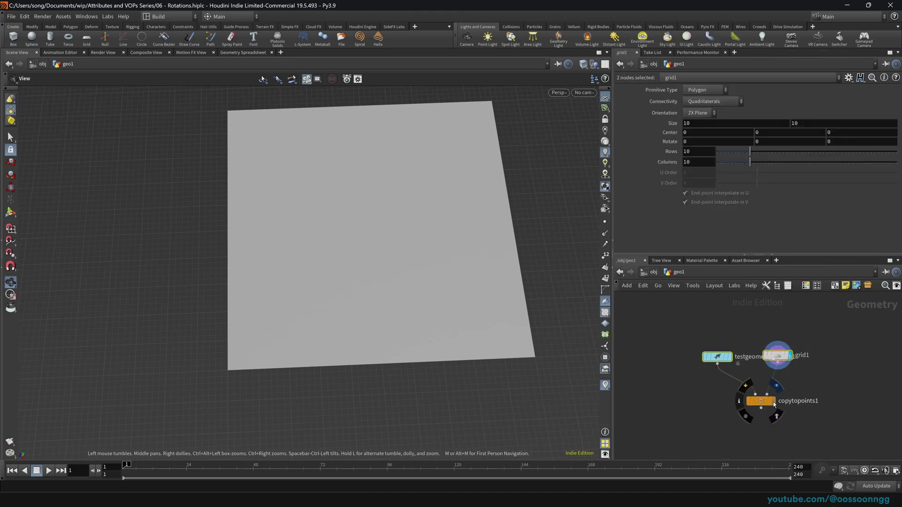
{"action": "left_click", "coordinate": [764, 404]}
{"action": "mouse_move", "coordinate": [407, 302]}
{"action": "left_mouse_down"}
{"action": "mouse_move", "coordinate": [376, 287]}
{"action": "mouse_move", "coordinate": [394, 310]}
{"action": "mouse_move", "coordinate": [417, 292]}
{"action": "mouse_move", "coordinate": [372, 311]}
{"action": "left_mouse_up"}
{"action": "key", "text": "shift+w"}
{"action": "scroll", "coordinate": [328, 350], "scroll_direction": "up", "scroll_amount": 5}
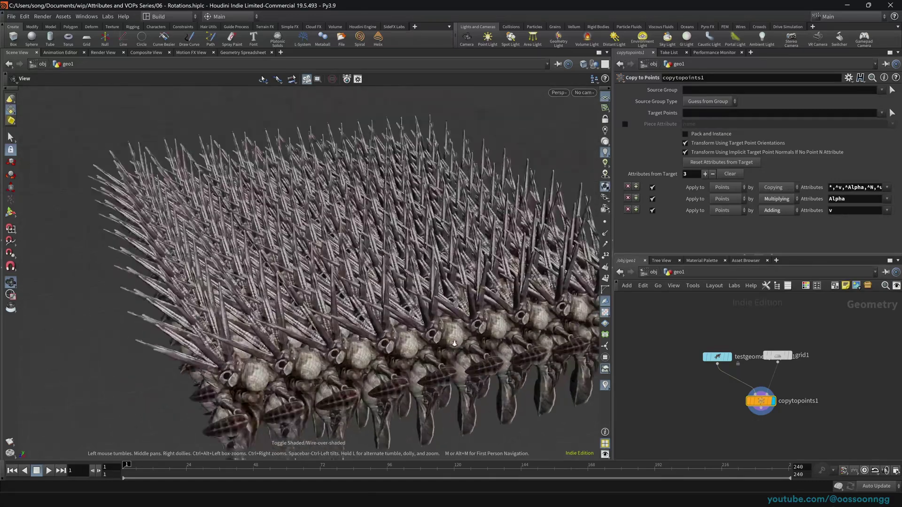
Spread the squab and grid nodes apart and place Copy to Points below the squab
{"action": "left_click_drag", "start_coordinate": [756, 408], "coordinate": [741, 420]}
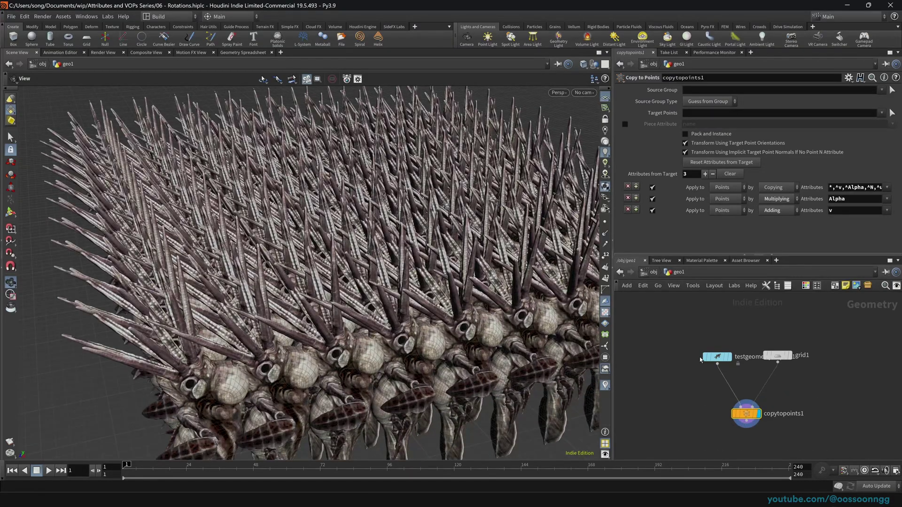
{"action": "left_click_drag", "start_coordinate": [717, 357], "coordinate": [666, 338]}
{"action": "left_click", "coordinate": [778, 356]}
{"action": "left_click_drag", "start_coordinate": [777, 356], "coordinate": [797, 342]}
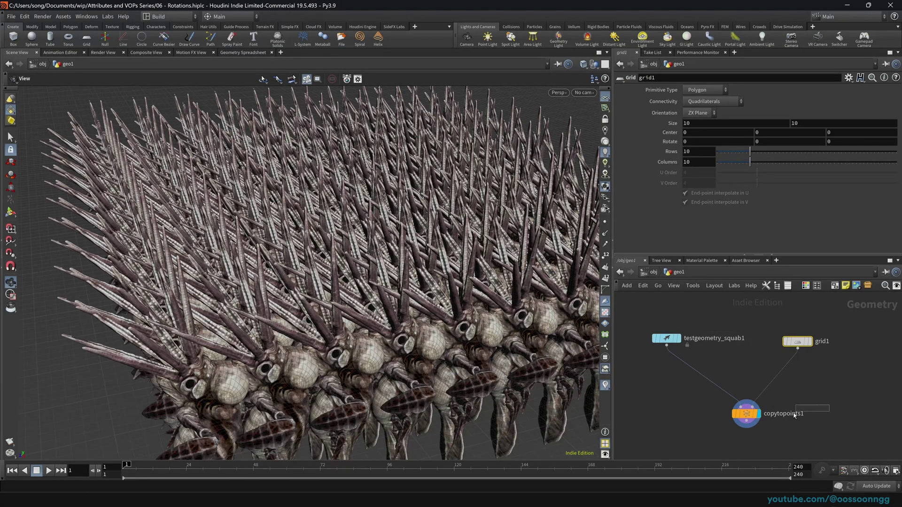
{"action": "left_click_drag", "start_coordinate": [745, 413], "coordinate": [677, 405]}
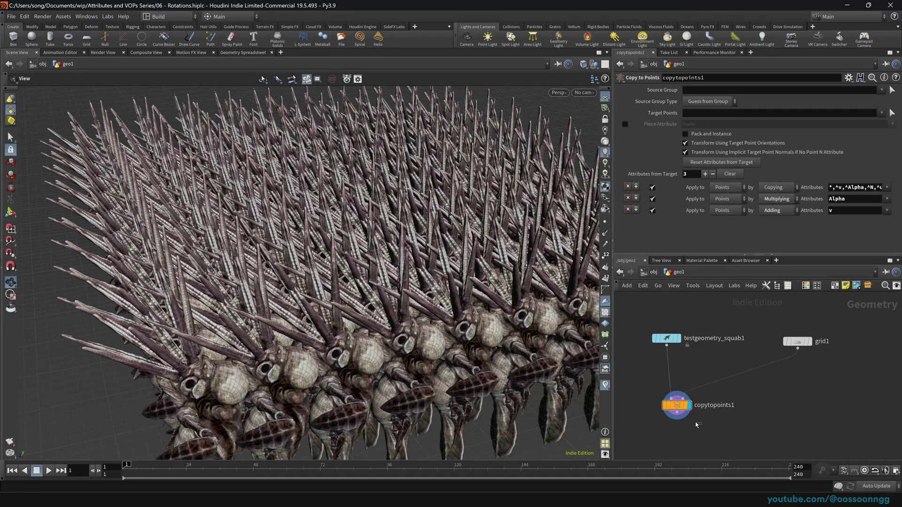
Inspect the grid on its own, return the display to Copy to Points, and compare the orientation of the squab copies
{"action": "mouse_move", "coordinate": [389, 244]}
{"action": "left_mouse_down"}
{"action": "mouse_move", "coordinate": [390, 286]}
{"action": "mouse_move", "coordinate": [398, 243]}
{"action": "left_mouse_up"}
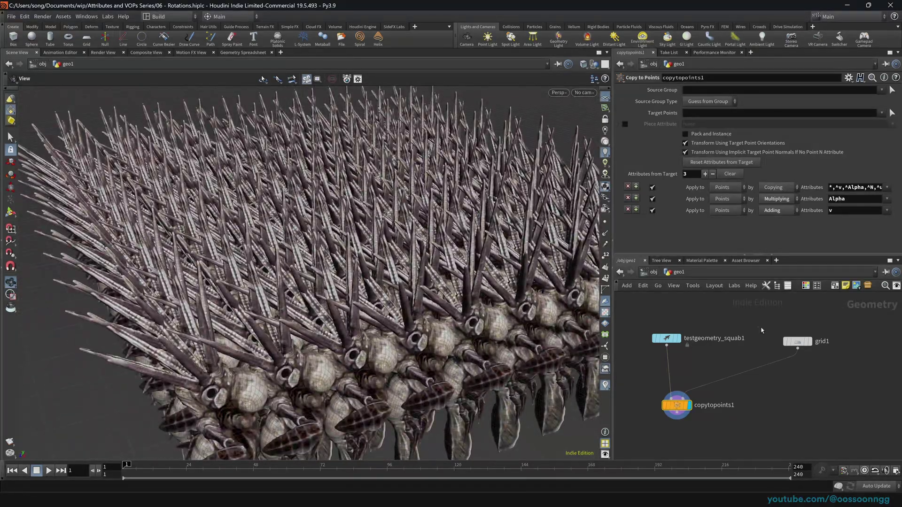
{"action": "left_click", "coordinate": [797, 342]}
{"action": "left_click", "coordinate": [808, 341]}
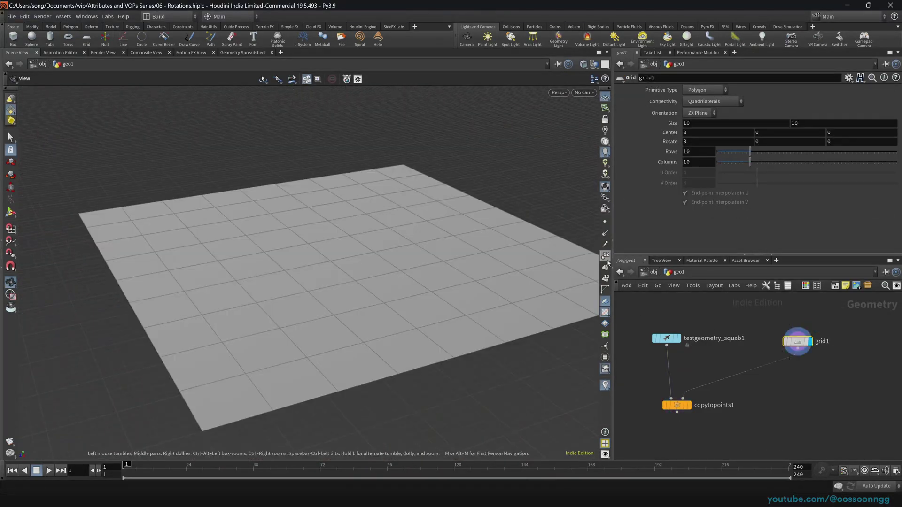
{"action": "left_click", "coordinate": [606, 268]}
{"action": "mouse_move", "coordinate": [345, 277]}
{"action": "left_mouse_down"}
{"action": "mouse_move", "coordinate": [364, 255]}
{"action": "mouse_move", "coordinate": [323, 248]}
{"action": "mouse_move", "coordinate": [326, 277]}
{"action": "mouse_move", "coordinate": [351, 272]}
{"action": "mouse_move", "coordinate": [343, 276]}
{"action": "left_mouse_up"}
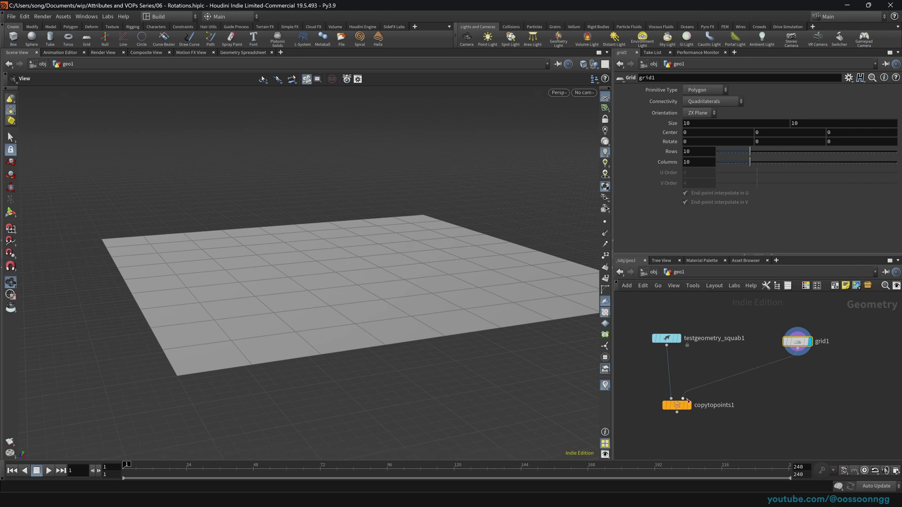
{"action": "left_click", "coordinate": [687, 405]}
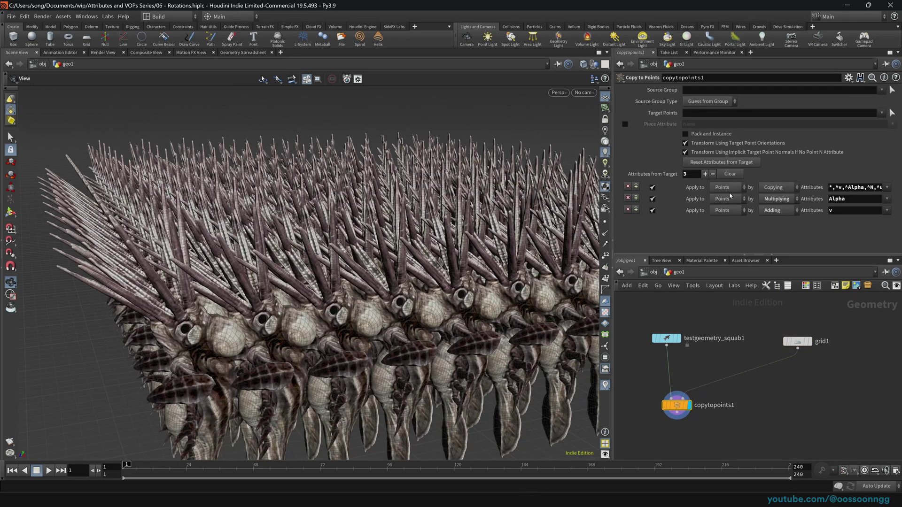
{"action": "left_click_drag", "start_coordinate": [677, 406], "coordinate": [672, 408]}
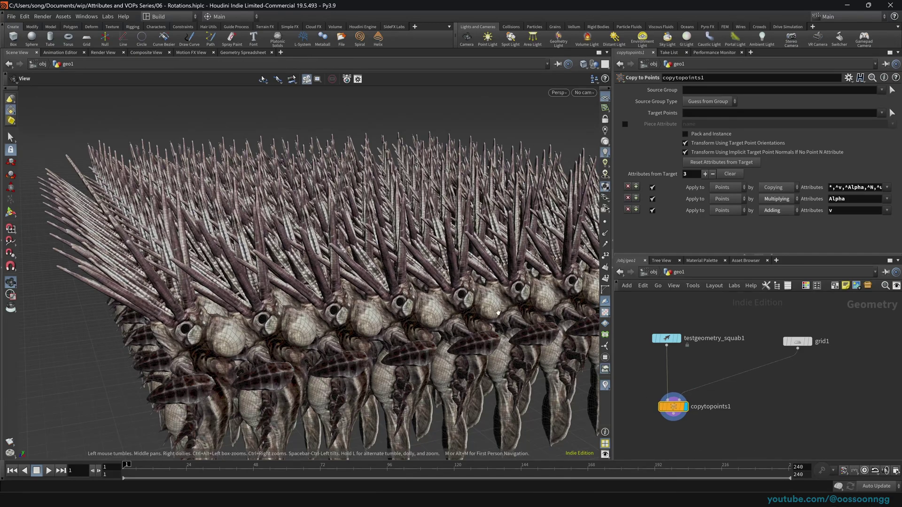
{"action": "left_click_drag", "start_coordinate": [472, 219], "coordinate": [376, 212]}
Add a Transform node next to the squab branch and enable Pack and Instance on Copy to Points
{"action": "left_click_drag", "start_coordinate": [673, 406], "coordinate": [692, 416]}
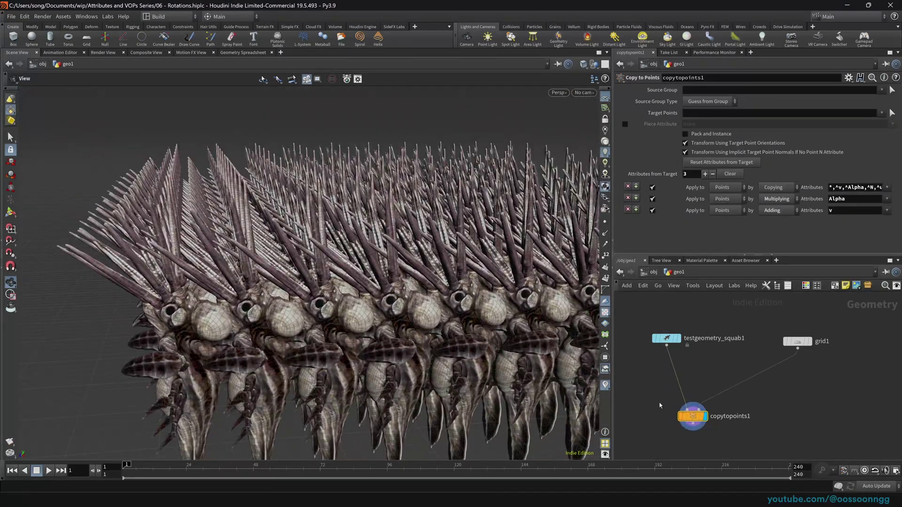
{"action": "key", "text": "Tab"}
{"action": "type", "text": "transform"}
{"action": "key", "text": "Return"}
{"action": "left_click", "coordinate": [636, 386]}
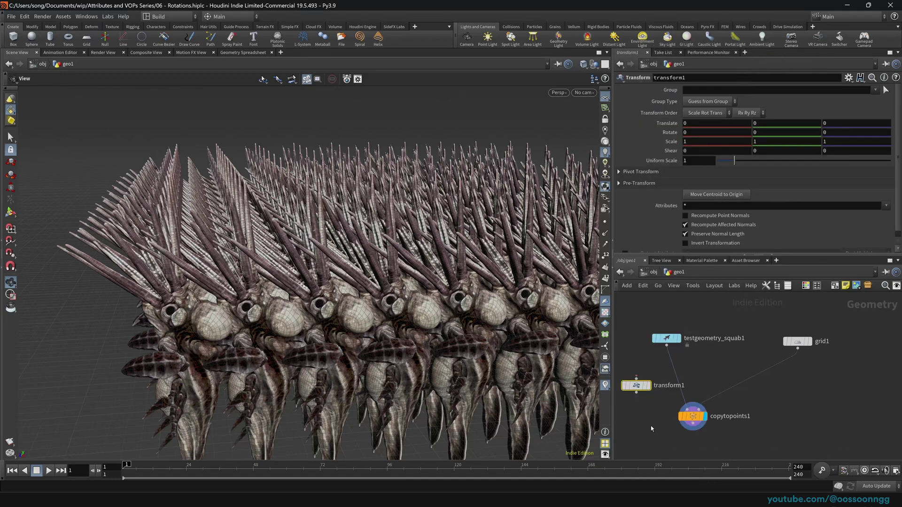
{"action": "left_click", "coordinate": [692, 417]}
{"action": "left_click", "coordinate": [708, 133]}
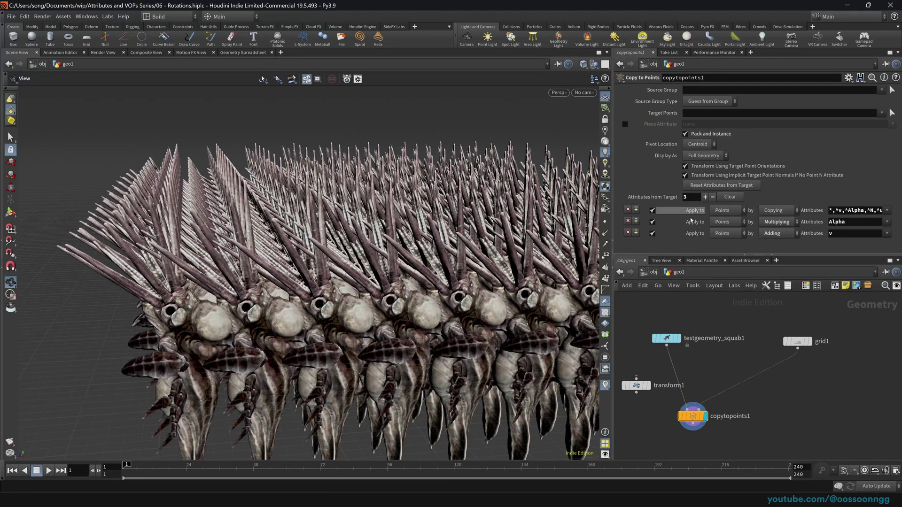
Insert the Transform between the squab and Copy to Points, with X rotation 90 and uniform scale 0.2
{"action": "left_click_drag", "start_coordinate": [636, 385], "coordinate": [675, 375]}
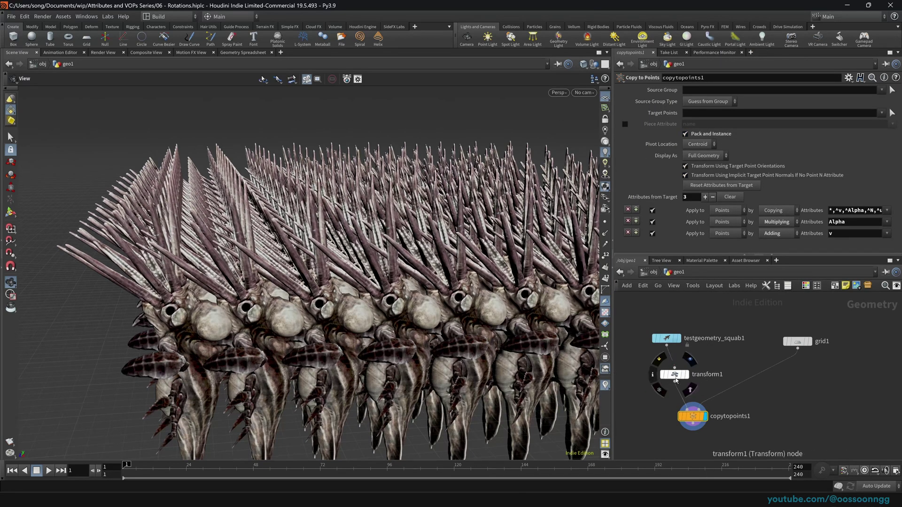
{"action": "key", "text": "Return"}
{"action": "left_click_drag", "start_coordinate": [381, 227], "coordinate": [320, 296]}
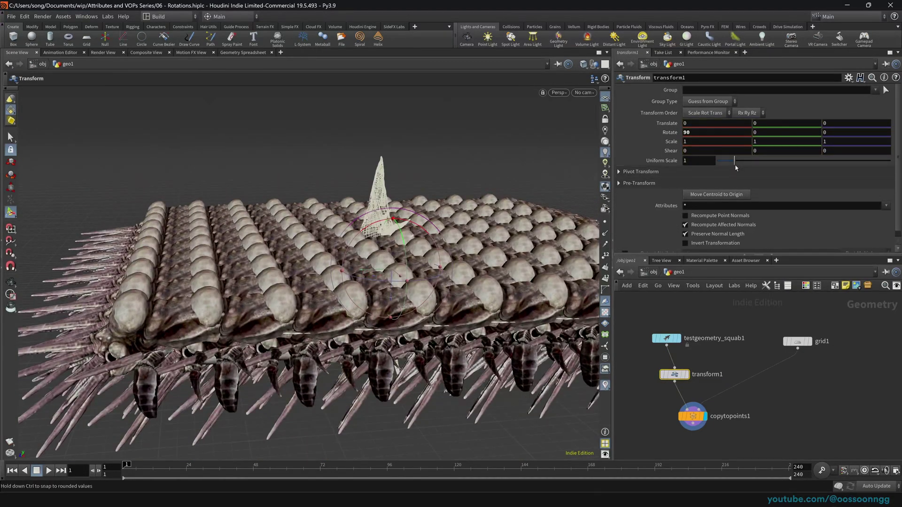
{"action": "left_click_drag", "start_coordinate": [734, 160], "coordinate": [718, 169]}
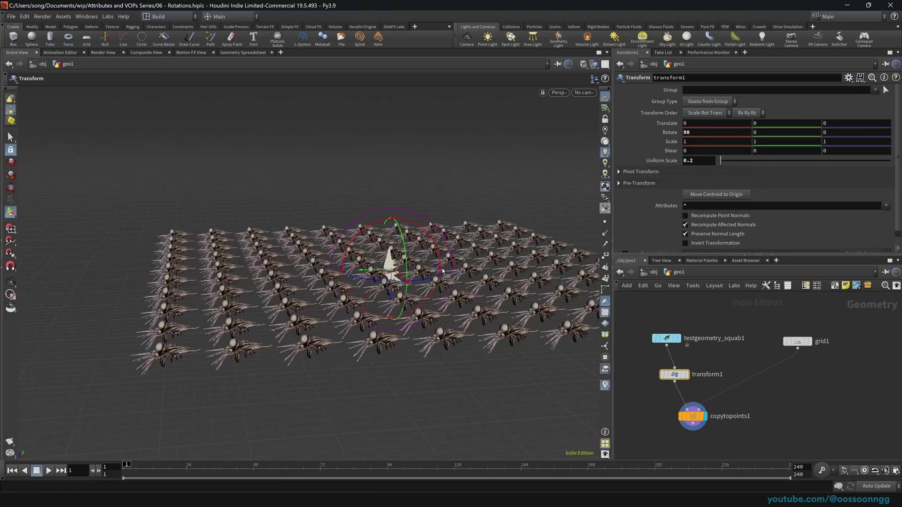
{"action": "left_click_drag", "start_coordinate": [378, 306], "coordinate": [351, 367], "text": "alt"}
{"action": "right_click_drag", "start_coordinate": [351, 368], "coordinate": [609, 304], "text": "alt"}
{"action": "left_click_drag", "start_coordinate": [379, 329], "coordinate": [446, 324], "text": "alt"}
{"action": "left_click", "coordinate": [692, 417]}
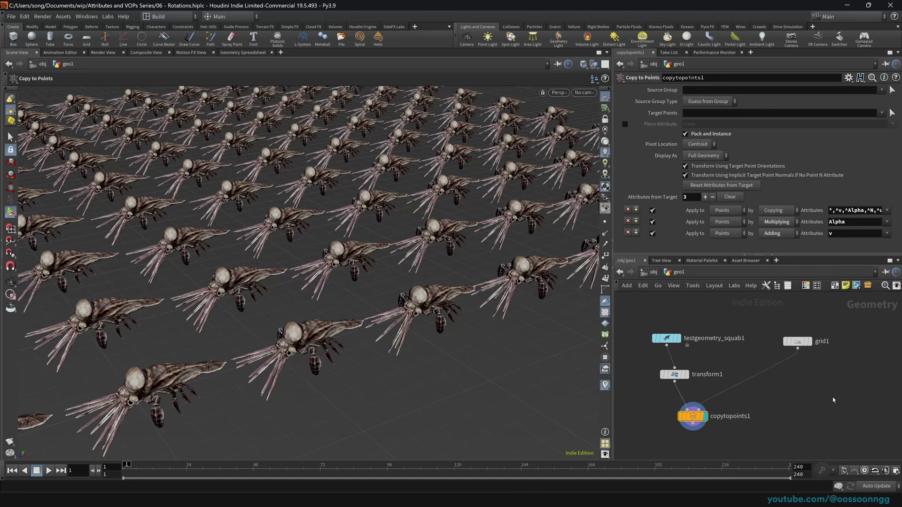
Add a Sphere node below the grid node
{"action": "key", "text": "Tab"}
{"action": "type", "text": "spher"}
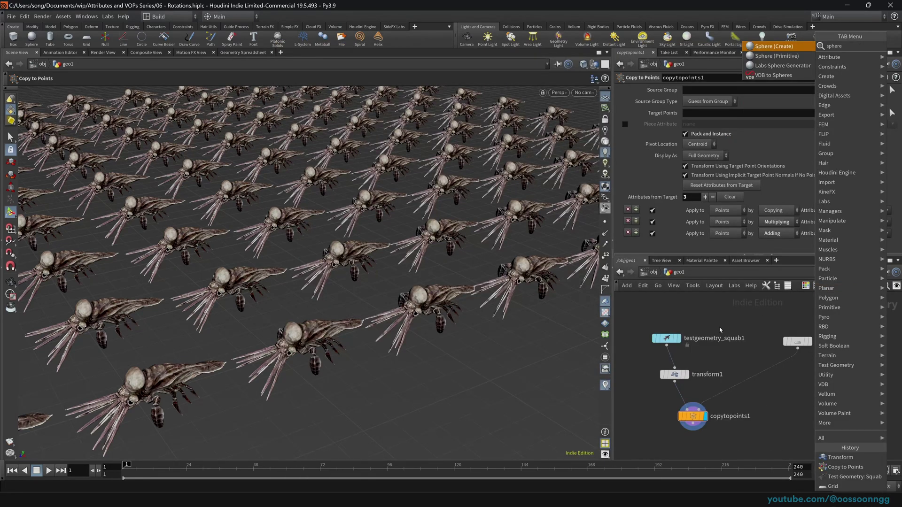
{"action": "key", "text": "Return"}
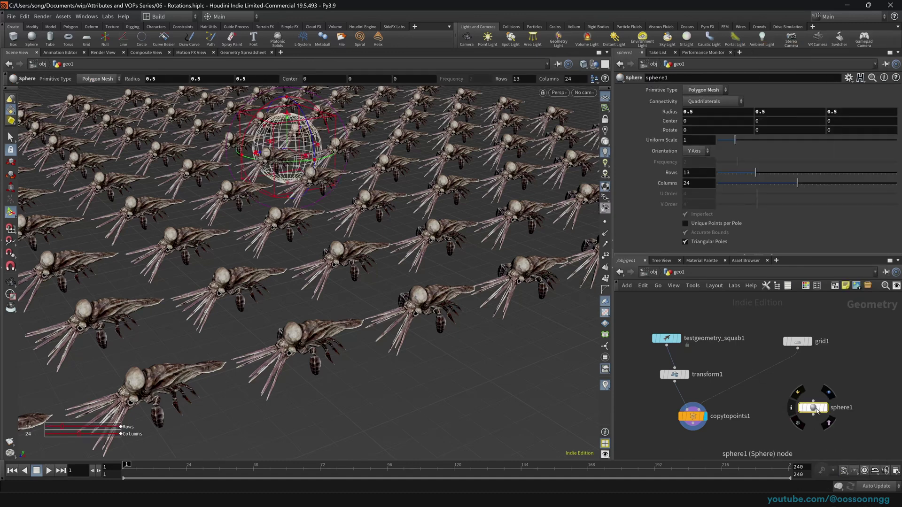
Feed the sphere into Copy to Points as the target in place of the grid and tidy the node layout
{"action": "left_click", "coordinate": [808, 398]}
{"action": "left_click_drag", "start_coordinate": [808, 396], "coordinate": [698, 409]}
{"action": "left_click", "coordinate": [704, 417]}
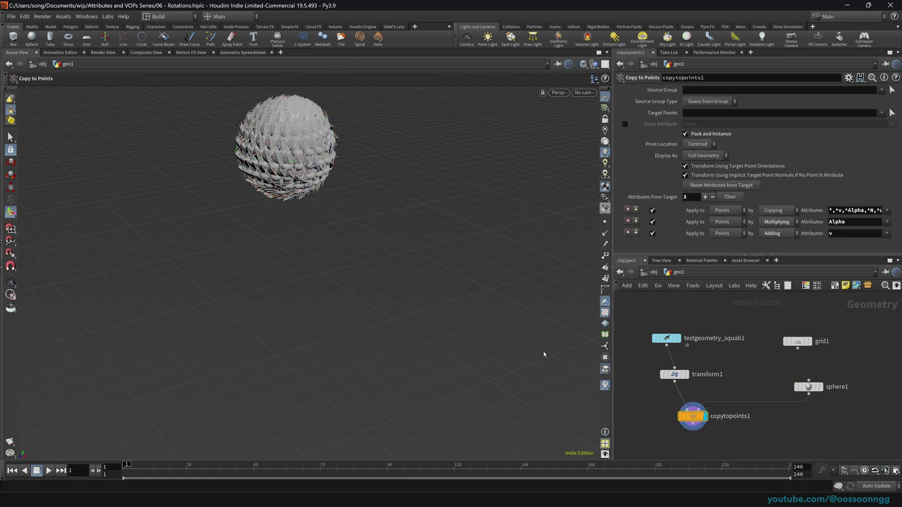
{"action": "key", "text": "Escape"}
{"action": "scroll", "coordinate": [247, 138], "scroll_direction": "up", "scroll_amount": 3}
{"action": "middle_click_drag", "start_coordinate": [276, 148], "coordinate": [347, 297]}
{"action": "scroll", "coordinate": [324, 267], "scroll_direction": "up", "scroll_amount": 3}
{"action": "left_click_drag", "start_coordinate": [692, 416], "coordinate": [677, 426]}
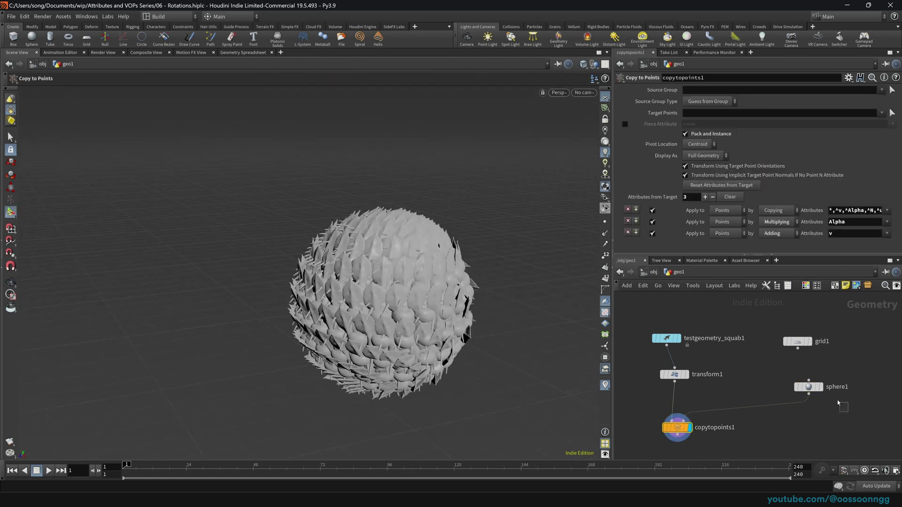
{"action": "left_click", "coordinate": [808, 387]}
{"action": "left_click_drag", "start_coordinate": [808, 387], "coordinate": [775, 382]}
Set the Transform's uniform scale to 0.05 and examine how the squab copies orient around the sphere
{"action": "left_click", "coordinate": [674, 374]}
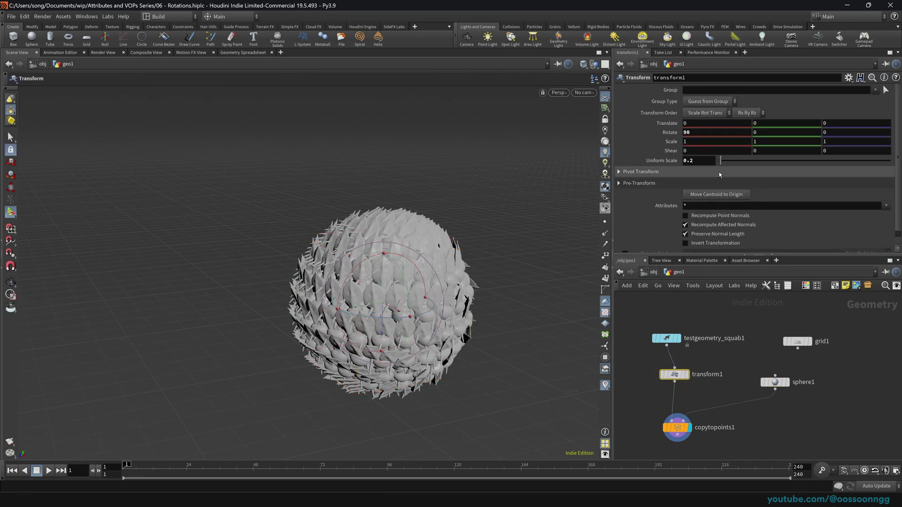
{"action": "left_click_drag", "start_coordinate": [721, 162], "coordinate": [717, 161]}
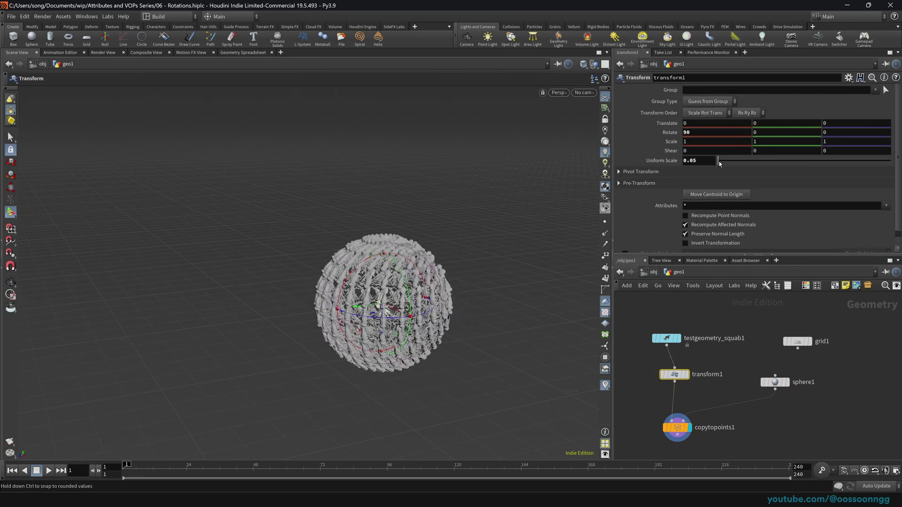
{"action": "key", "text": "Escape"}
{"action": "scroll", "coordinate": [362, 312], "scroll_direction": "up", "scroll_amount": 10}
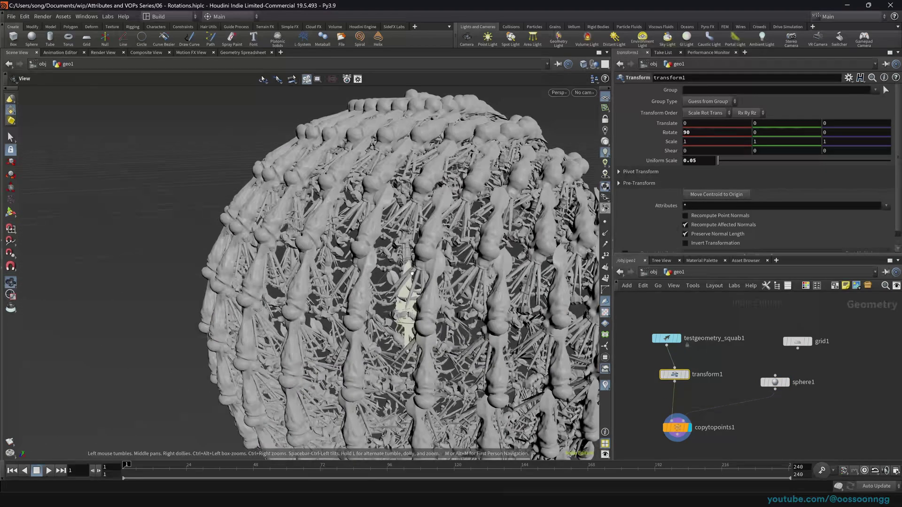
{"action": "left_click_drag", "start_coordinate": [453, 271], "coordinate": [489, 282]}
{"action": "right_click_drag", "start_coordinate": [488, 282], "coordinate": [396, 146]}
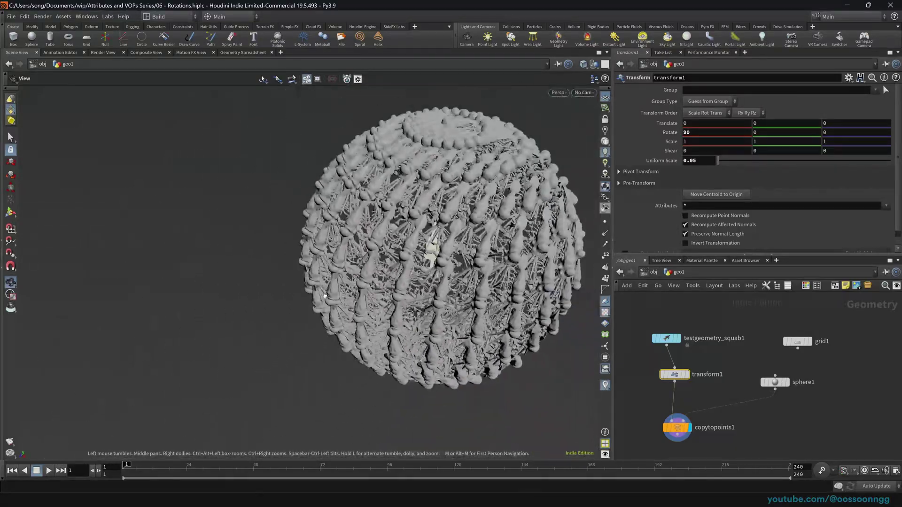
{"action": "middle_click_drag", "start_coordinate": [482, 288], "coordinate": [330, 334]}
{"action": "left_click_drag", "start_coordinate": [329, 333], "coordinate": [322, 243]}
{"action": "mouse_move", "coordinate": [322, 243]}
{"action": "middle_mouse_down"}
{"action": "mouse_move", "coordinate": [289, 181]}
{"action": "mouse_move", "coordinate": [322, 241]}
{"action": "middle_mouse_up"}
{"action": "right_click_drag", "start_coordinate": [322, 242], "coordinate": [352, 262]}
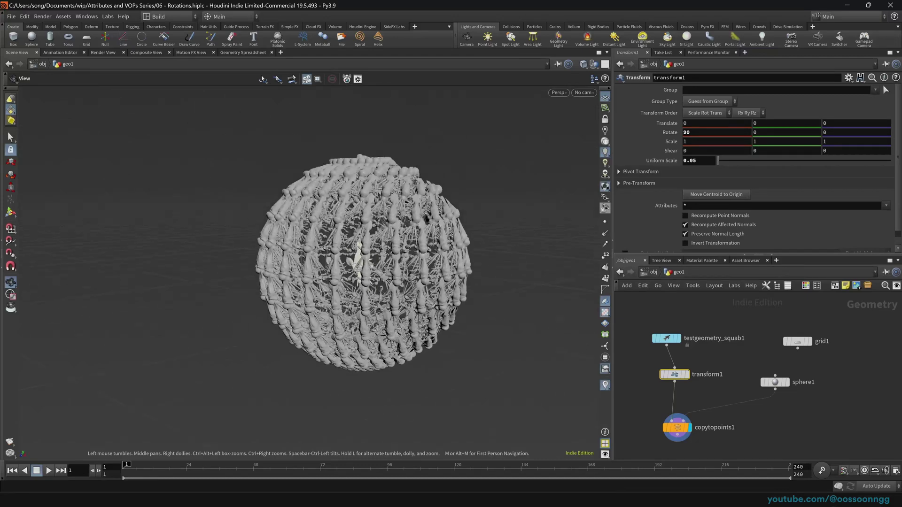
Add a Circle node below the sphere, display it, and set its divisions to 16
{"action": "left_click", "coordinate": [801, 424]}
{"action": "middle_click_drag", "start_coordinate": [784, 436], "coordinate": [746, 373]}
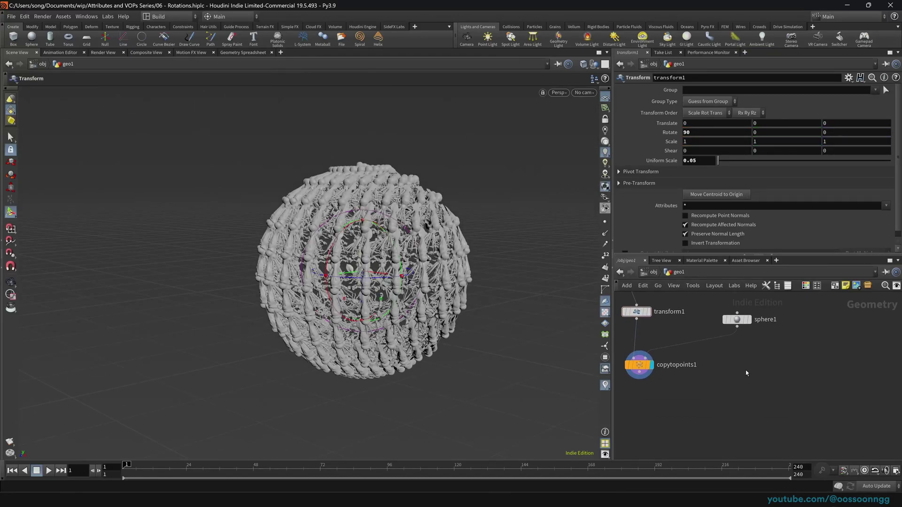
{"action": "key", "text": "Tab"}
{"action": "type", "text": "circ"}
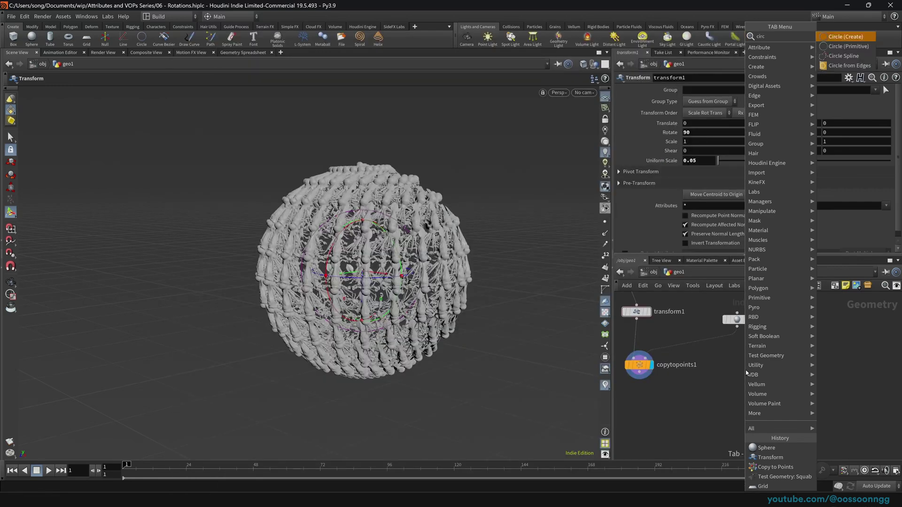
{"action": "key", "text": "Return"}
{"action": "left_click", "coordinate": [785, 368]}
{"action": "left_click", "coordinate": [798, 369]}
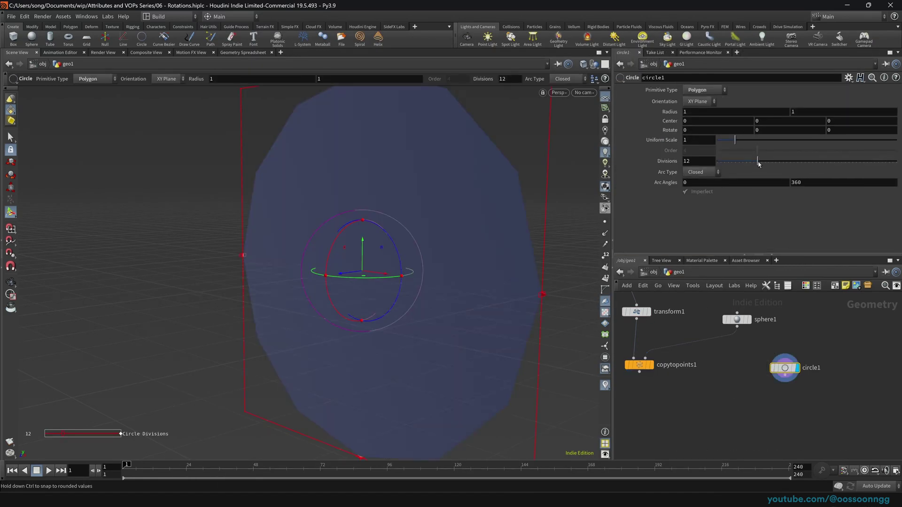
{"action": "left_click_drag", "start_coordinate": [757, 162], "coordinate": [769, 163]}
Feed the circle into Copy to Points as the target in place of the sphere and display the copies
{"action": "left_click_drag", "start_coordinate": [639, 364], "coordinate": [644, 404]}
{"action": "left_click_drag", "start_coordinate": [785, 381], "coordinate": [650, 398]}
{"action": "left_click", "coordinate": [655, 404]}
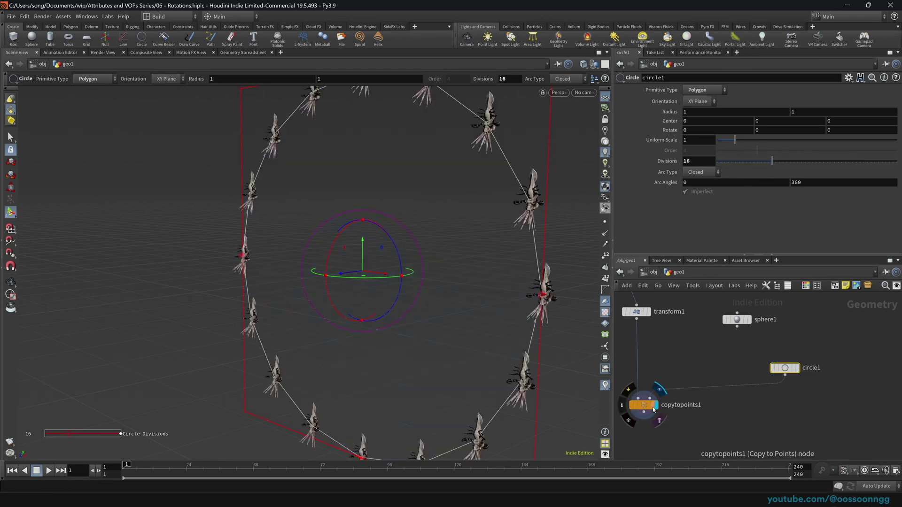
Inspect the squab orientation around the circle and set the Transform's uniform scale to 0.15
{"action": "left_click", "coordinate": [643, 405]}
{"action": "left_click_drag", "start_coordinate": [512, 294], "coordinate": [432, 304]}
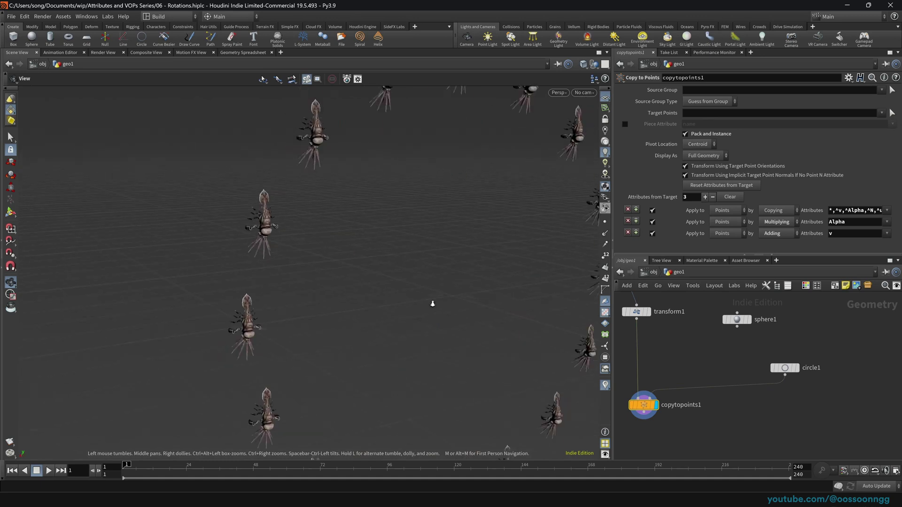
{"action": "right_click_drag", "start_coordinate": [432, 304], "coordinate": [459, 310]}
{"action": "middle_click_drag", "start_coordinate": [459, 310], "coordinate": [456, 298]}
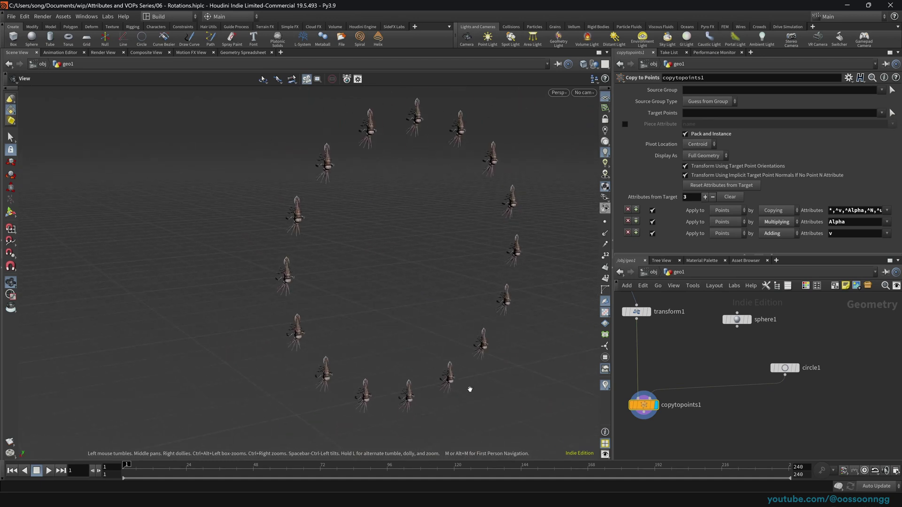
{"action": "left_click_drag", "start_coordinate": [469, 375], "coordinate": [439, 376]}
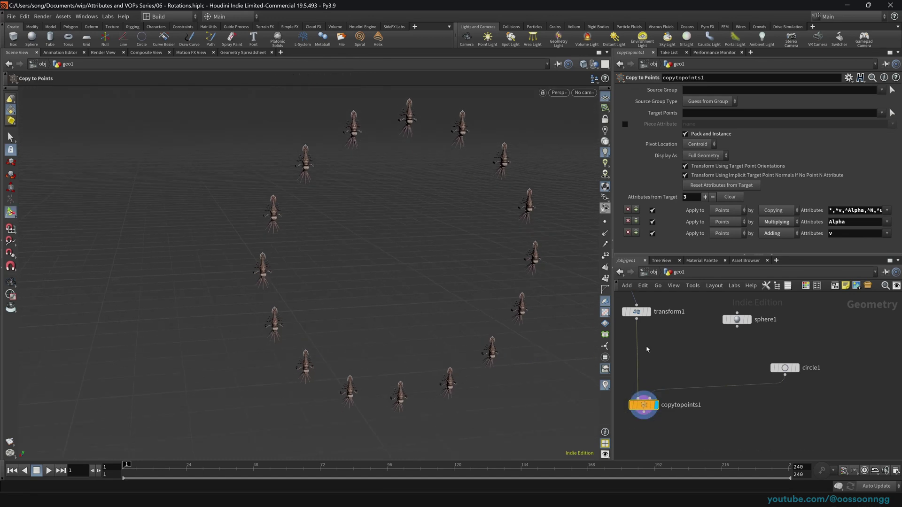
{"action": "left_click", "coordinate": [774, 369]}
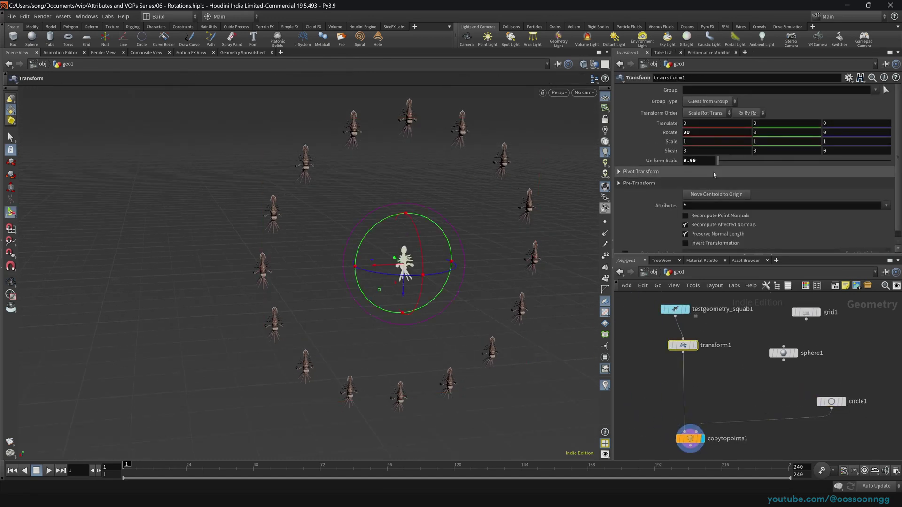
{"action": "left_click_drag", "start_coordinate": [718, 161], "coordinate": [721, 163]}
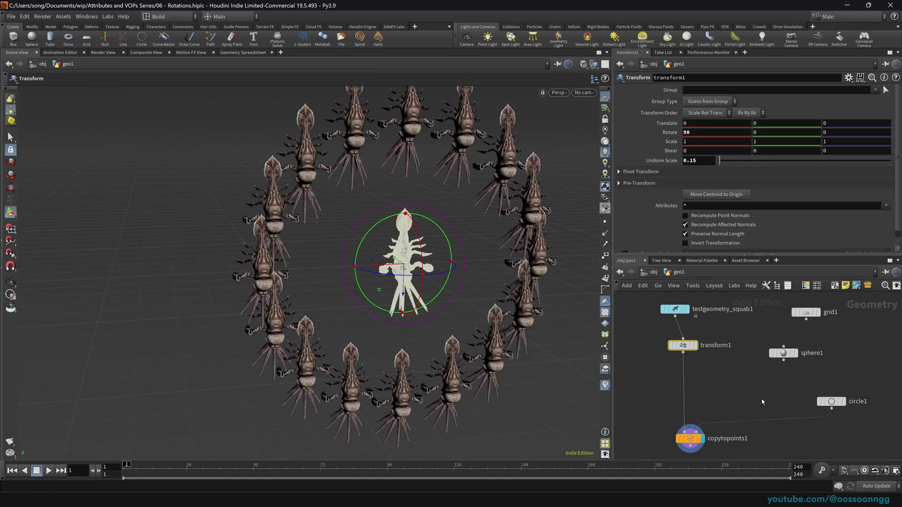
Insert a PolyFrame node between the circle and Copy to Points
{"action": "left_click", "coordinate": [831, 401]}
{"action": "key", "text": "Tab"}
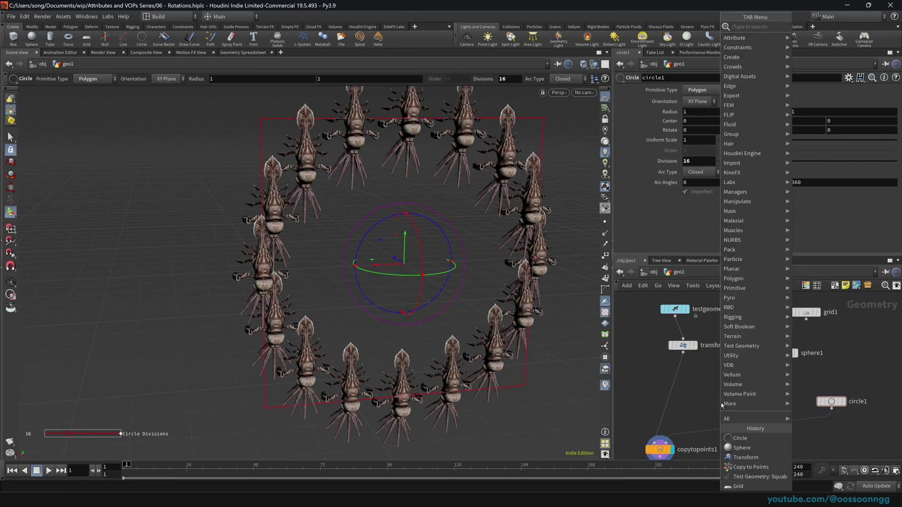
{"action": "type", "text": "polyf"}
{"action": "key", "text": "Down"}
{"action": "key", "text": "Return"}
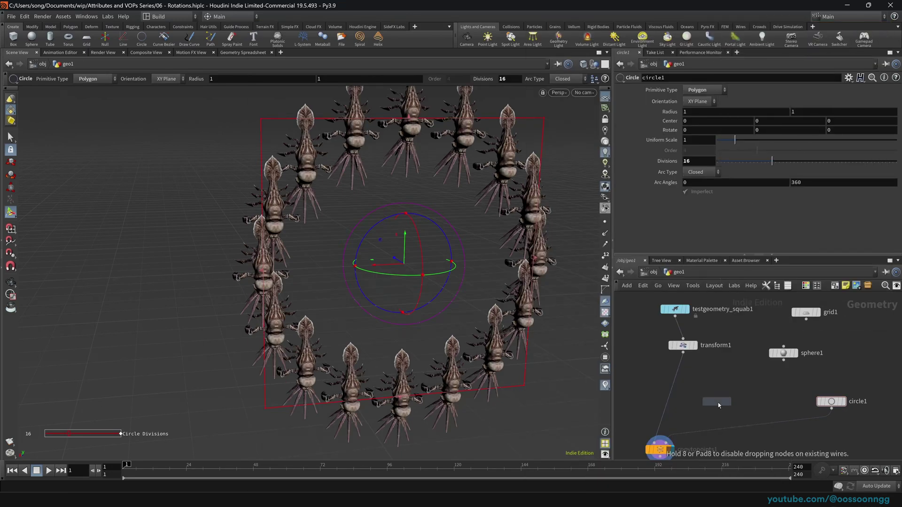
{"action": "left_click", "coordinate": [759, 425]}
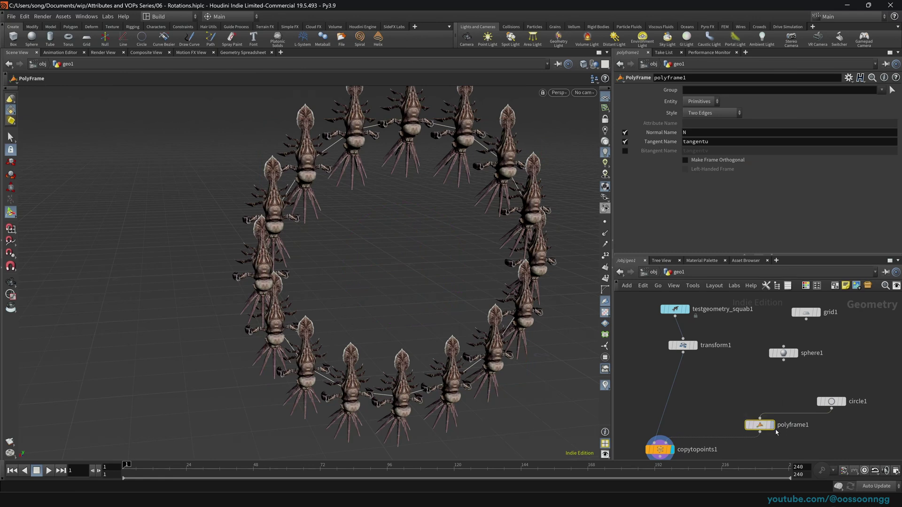
Display the PolyFrame, disable its normal output, and set the tangent name to N
{"action": "left_click", "coordinate": [771, 425]}
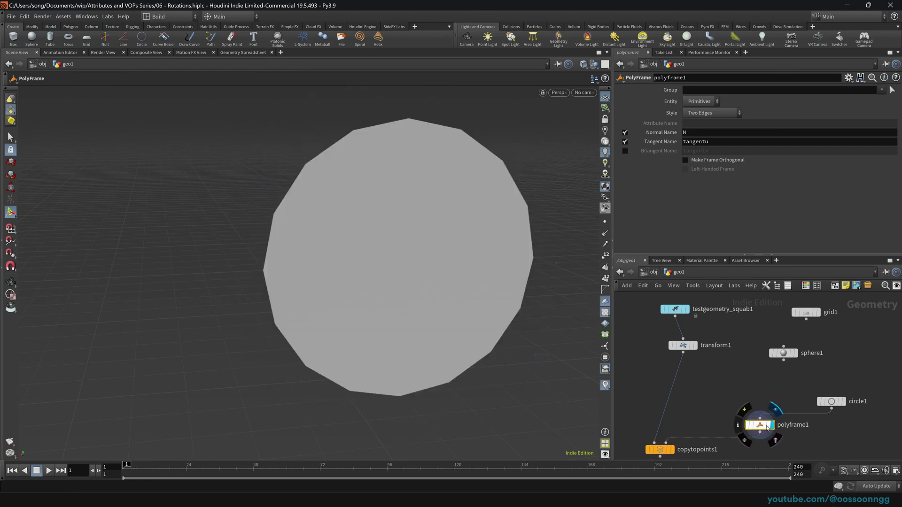
{"action": "left_click", "coordinate": [625, 133]}
{"action": "double_click", "coordinate": [704, 141]}
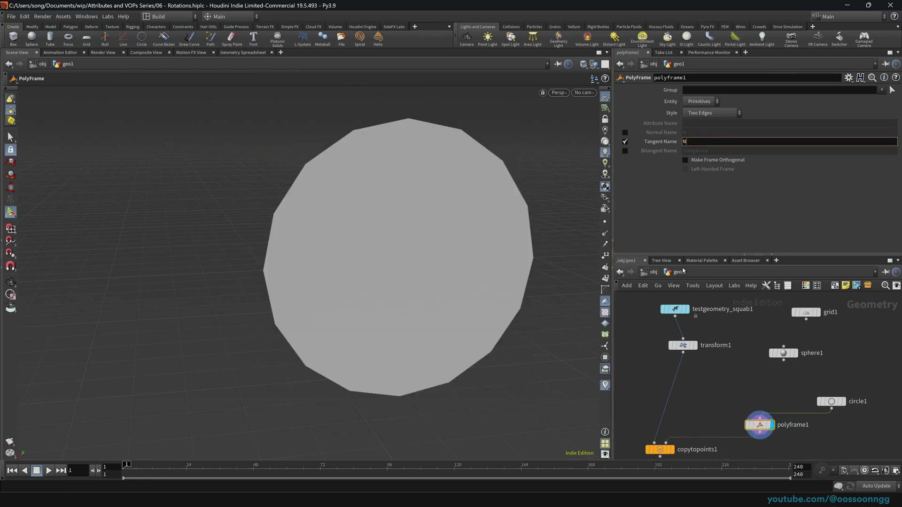
{"action": "key", "text": "Return"}
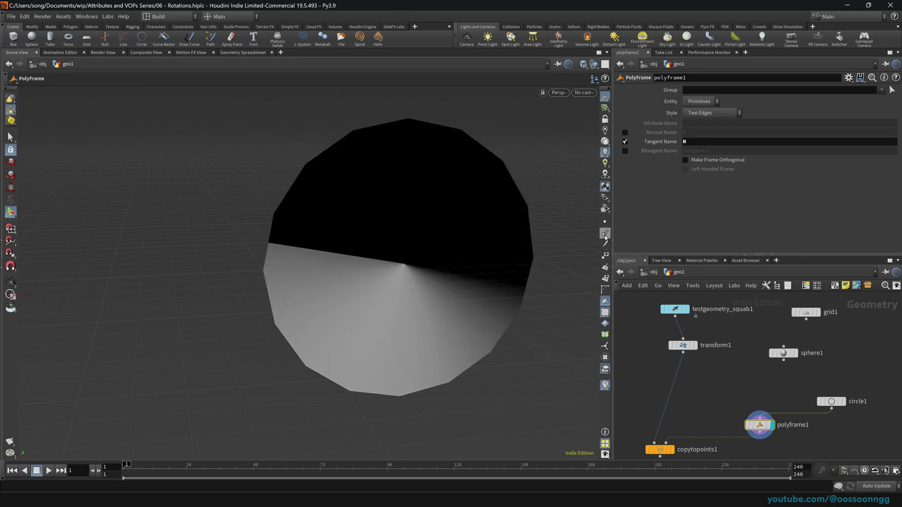
Inspect the circle's point normals in the viewport and return the display to Copy to Points
{"action": "key", "text": "space"}
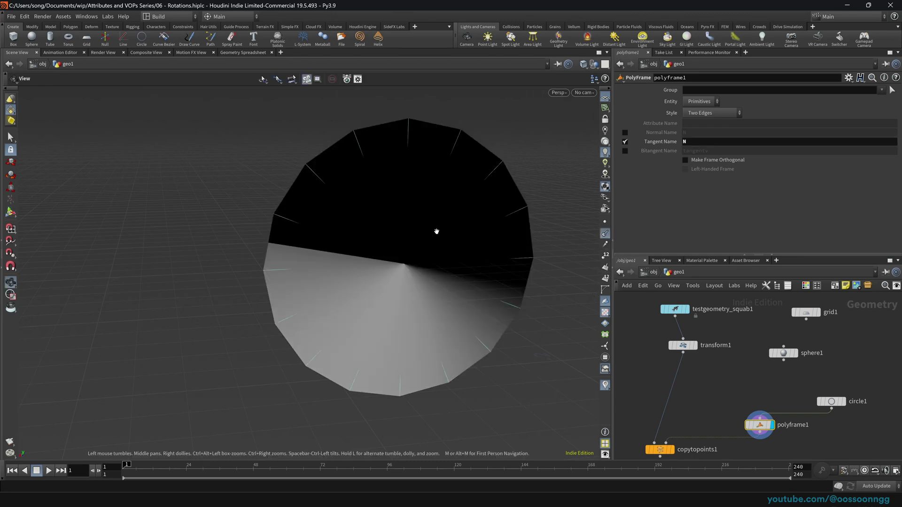
{"action": "left_click_drag", "start_coordinate": [437, 233], "coordinate": [314, 236]}
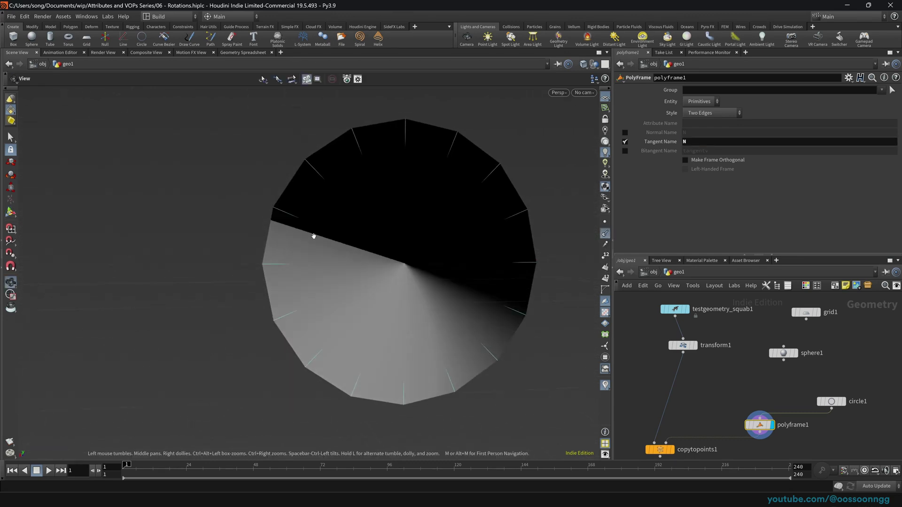
{"action": "middle_click_drag", "start_coordinate": [704, 412], "coordinate": [726, 345]}
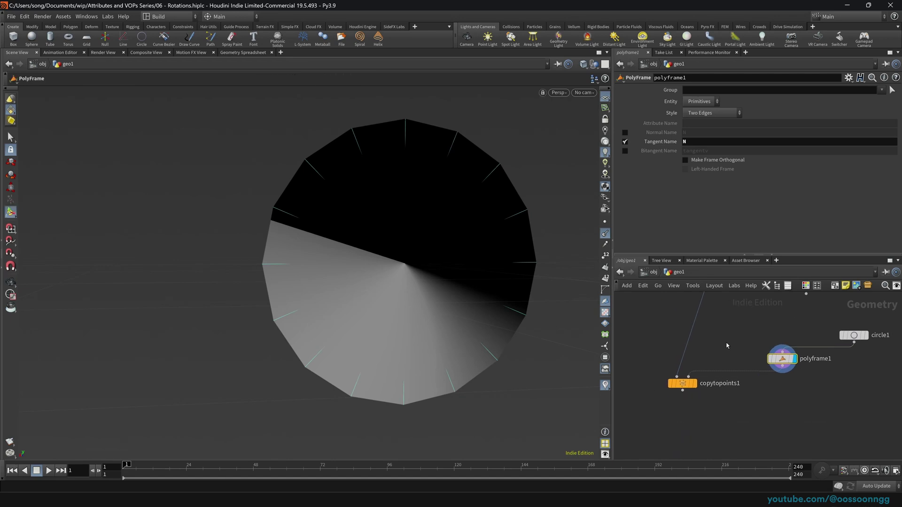
{"action": "left_click", "coordinate": [694, 384]}
{"action": "left_click_drag", "start_coordinate": [683, 383], "coordinate": [691, 391]}
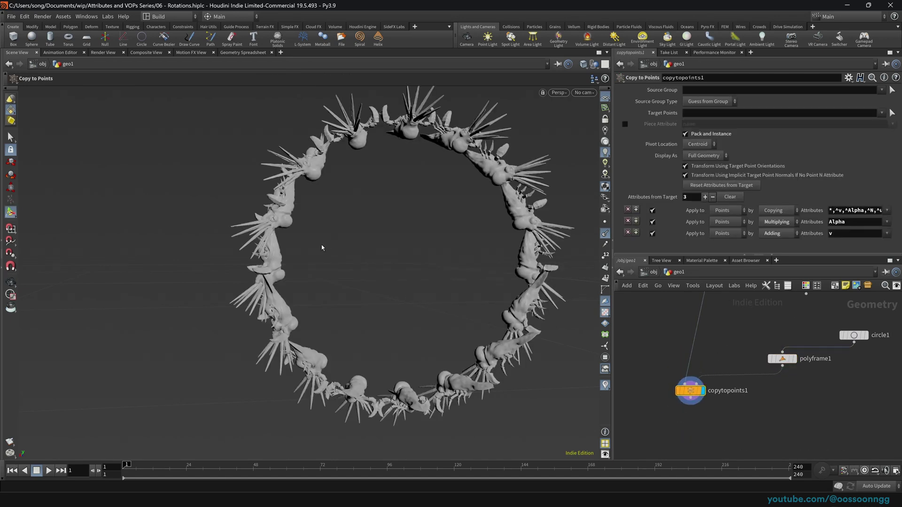
{"action": "middle_click_drag", "start_coordinate": [673, 374], "coordinate": [659, 437]}
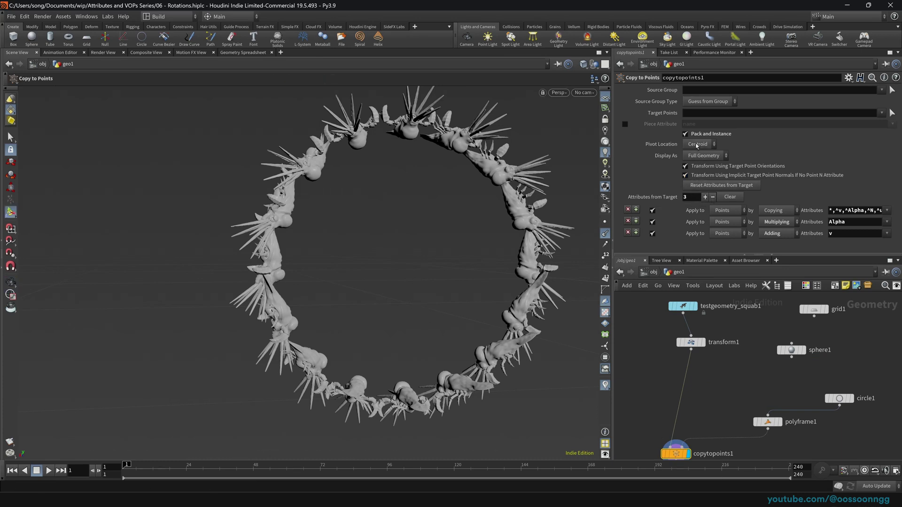
Disable Pack and Instance on Copy to Points and inspect the squabs' rotation around the ring
{"action": "left_click", "coordinate": [685, 134]}
{"action": "middle_click_drag", "start_coordinate": [628, 381], "coordinate": [650, 309]}
{"action": "left_click_drag", "start_coordinate": [643, 342], "coordinate": [713, 411]}
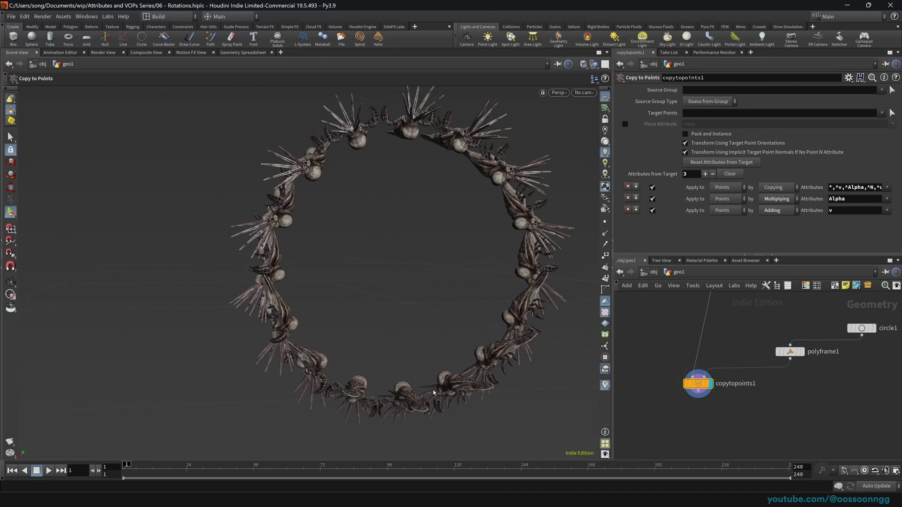
{"action": "key", "text": "Escape"}
{"action": "left_click_drag", "start_coordinate": [433, 392], "coordinate": [466, 410]}
{"action": "left_click_drag", "start_coordinate": [491, 394], "coordinate": [398, 405], "text": "alt"}
Add a second Grid node below the Transform and set its size to 1 by 1
{"action": "middle_click_drag", "start_coordinate": [657, 328], "coordinate": [631, 398]}
{"action": "key", "text": "Tab"}
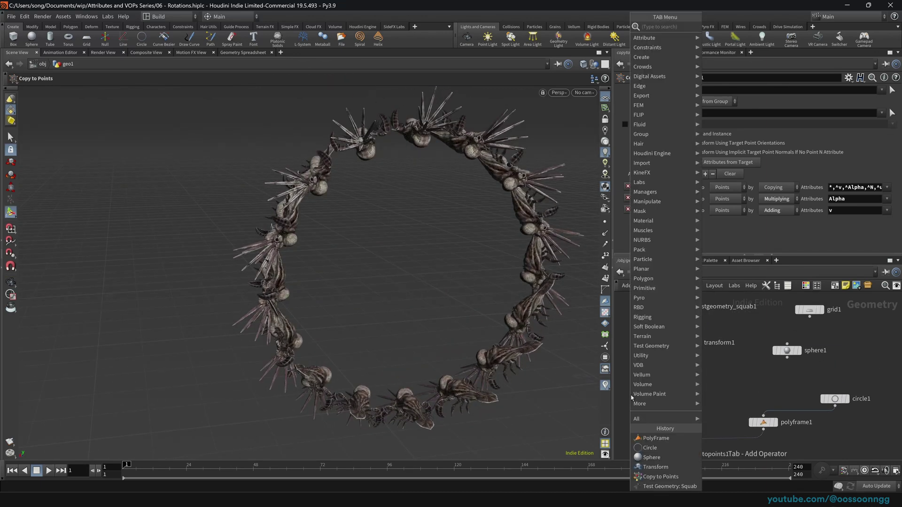
{"action": "type", "text": "grid"}
{"action": "key", "text": "Return"}
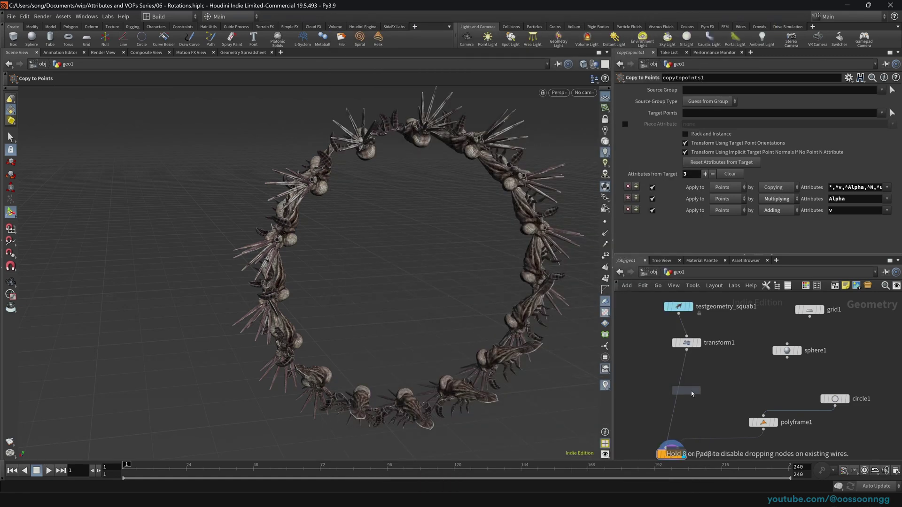
{"action": "left_click", "coordinate": [732, 380]}
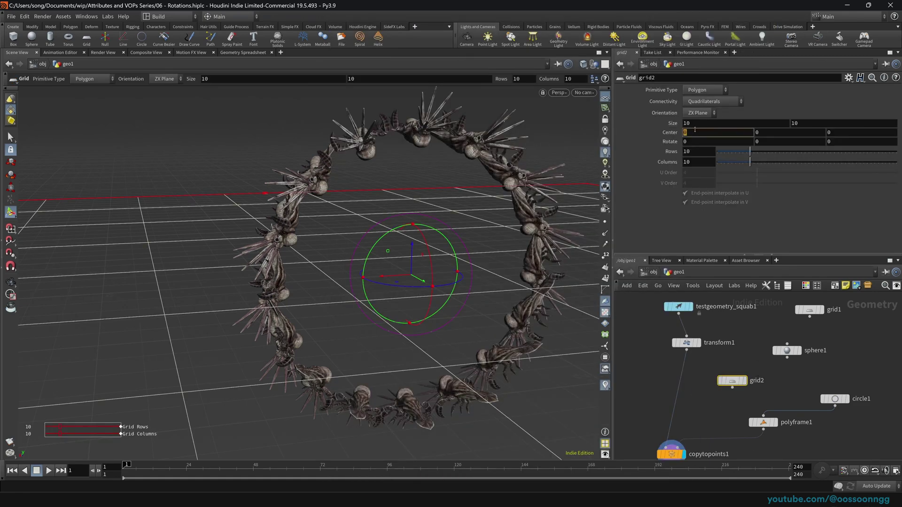
{"action": "left_click_drag", "start_coordinate": [695, 124], "coordinate": [657, 126]}
{"action": "type", "text": "1"}
{"action": "key", "text": "Tab"}
{"action": "type", "text": "1"}
{"action": "key", "text": "Tab"}
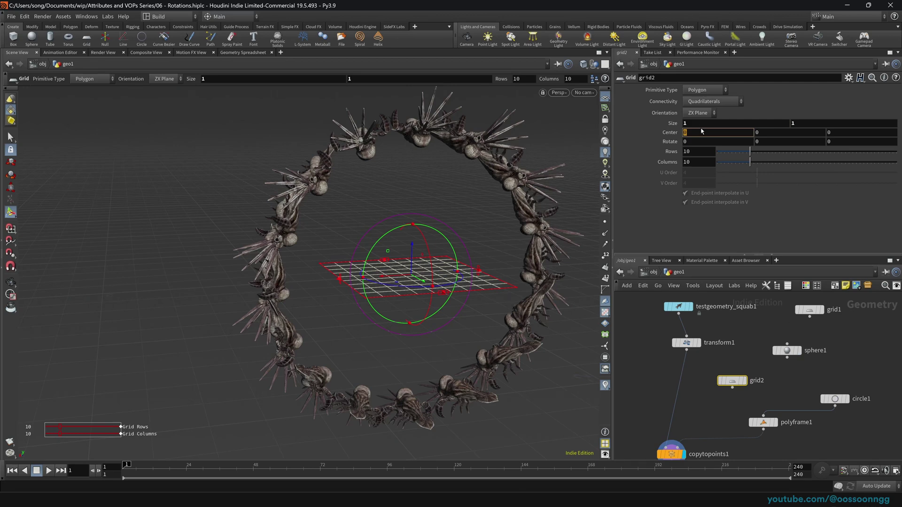
Feed the new grid into Copy to Points as the source in place of the Transform and reduce its size to 0.4 by 0.4
{"action": "left_click_drag", "start_coordinate": [732, 388], "coordinate": [698, 418]}
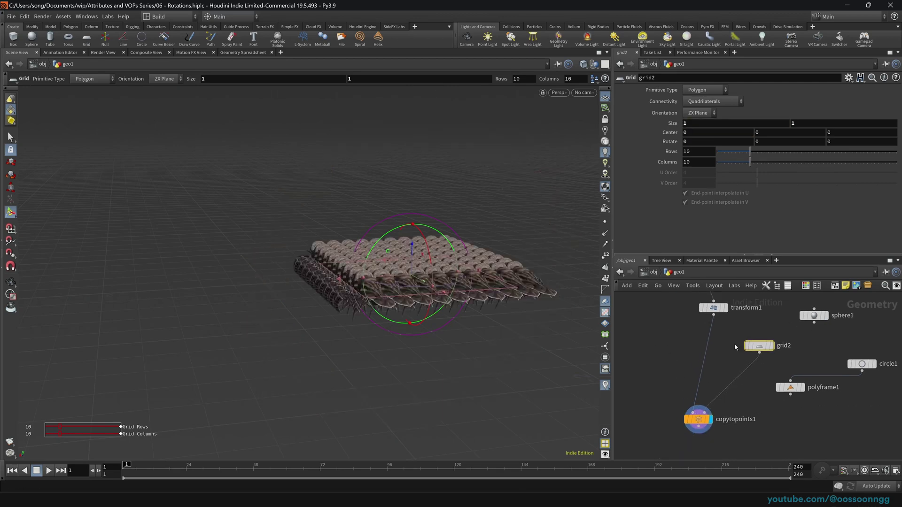
{"action": "left_click_drag", "start_coordinate": [759, 353], "coordinate": [701, 422]}
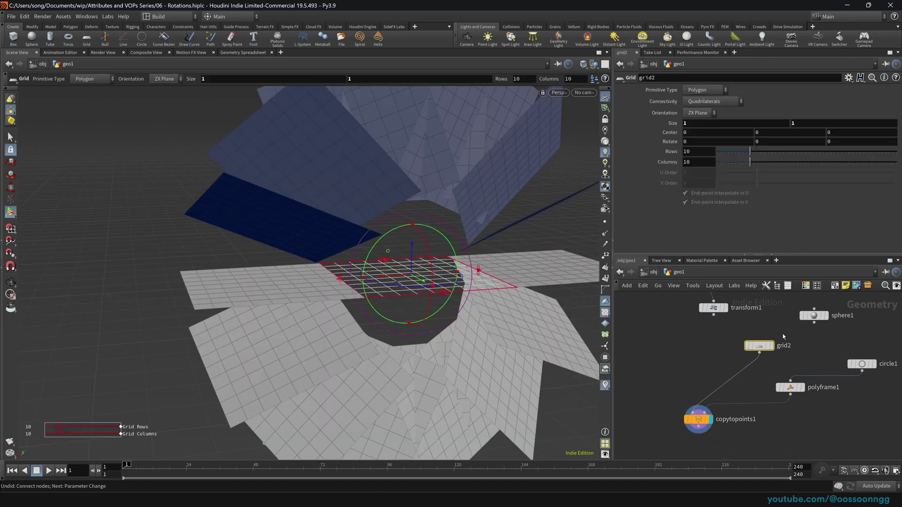
{"action": "middle_click_drag", "start_coordinate": [672, 122], "coordinate": [641, 121]}
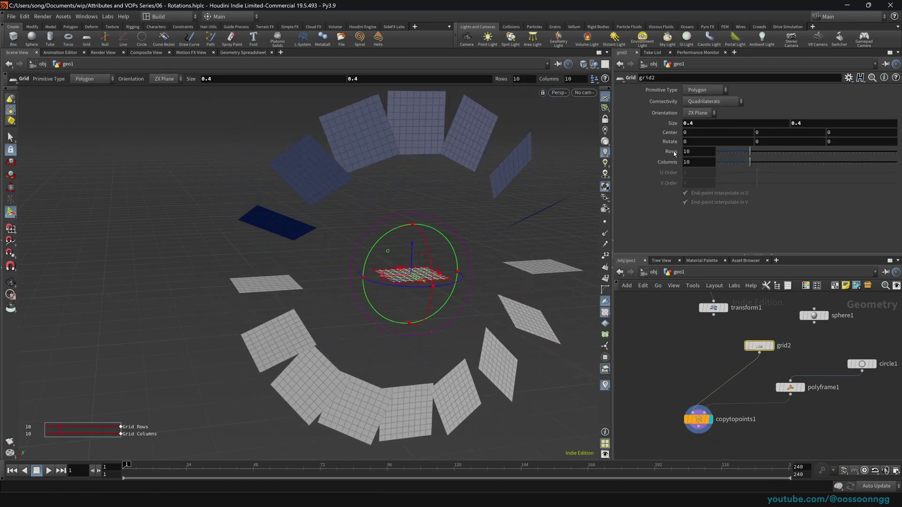
Rearrange the second grid, PolyFrame and Copy to Points nodes in the network and set the circle's divisions to 50
{"action": "left_click_drag", "start_coordinate": [670, 412], "coordinate": [704, 425]}
{"action": "left_click_drag", "start_coordinate": [757, 347], "coordinate": [651, 355]}
{"action": "left_click_drag", "start_coordinate": [763, 350], "coordinate": [816, 400]}
{"action": "left_click_drag", "start_coordinate": [790, 389], "coordinate": [752, 380]}
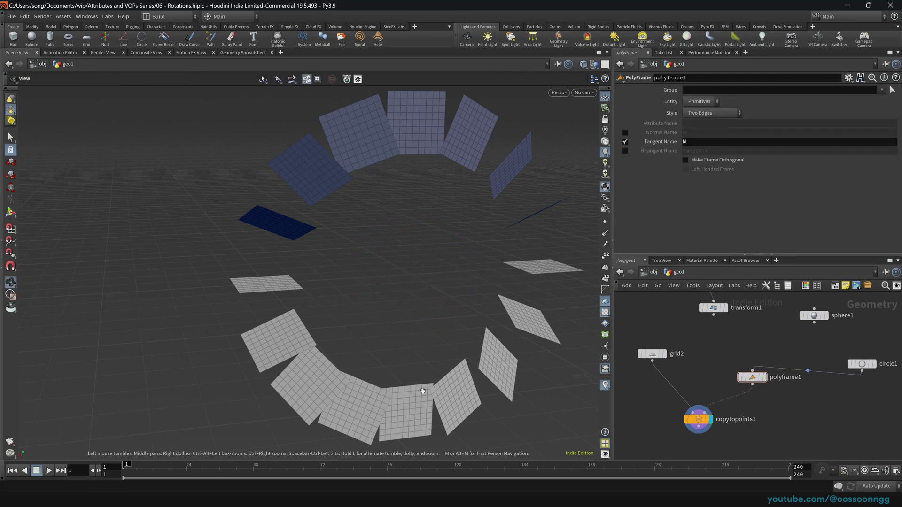
{"action": "left_click_drag", "start_coordinate": [422, 390], "coordinate": [362, 343], "text": "alt"}
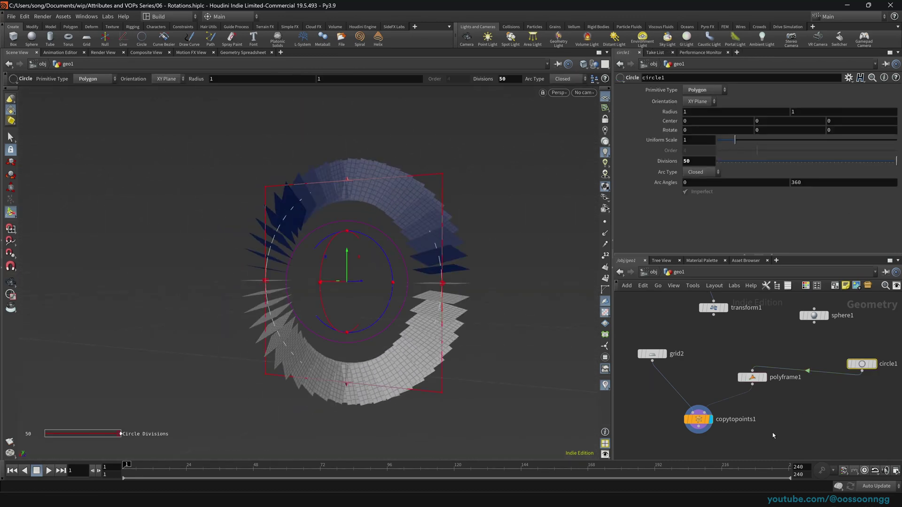
{"action": "left_click", "coordinate": [699, 419]}
{"action": "left_click_drag", "start_coordinate": [488, 362], "coordinate": [396, 344]}
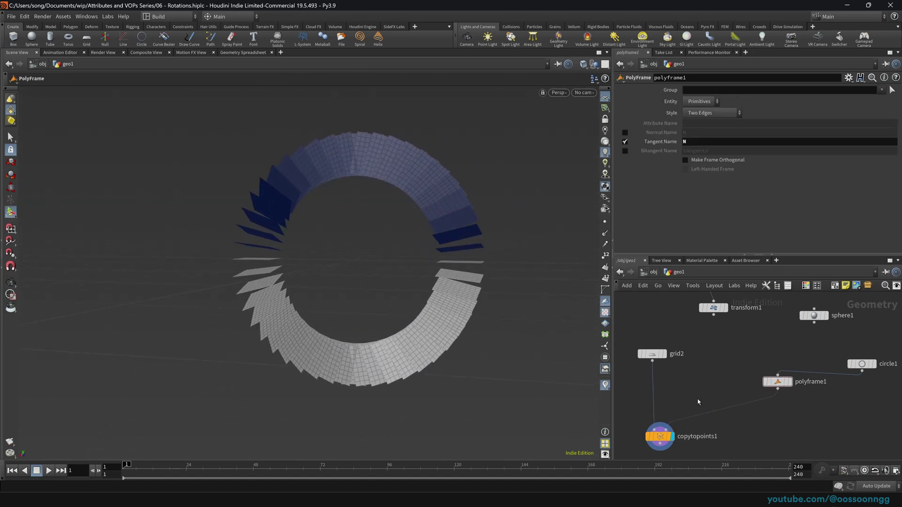
Insert an Attribute Create node between the PolyFrame and Copy to Points nodes
{"action": "key", "text": "Tab"}
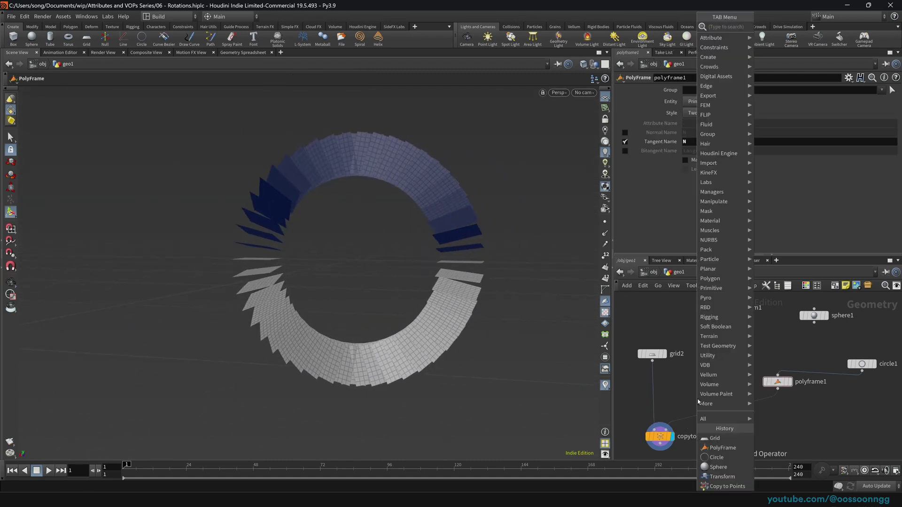
{"action": "type", "text": "ac"}
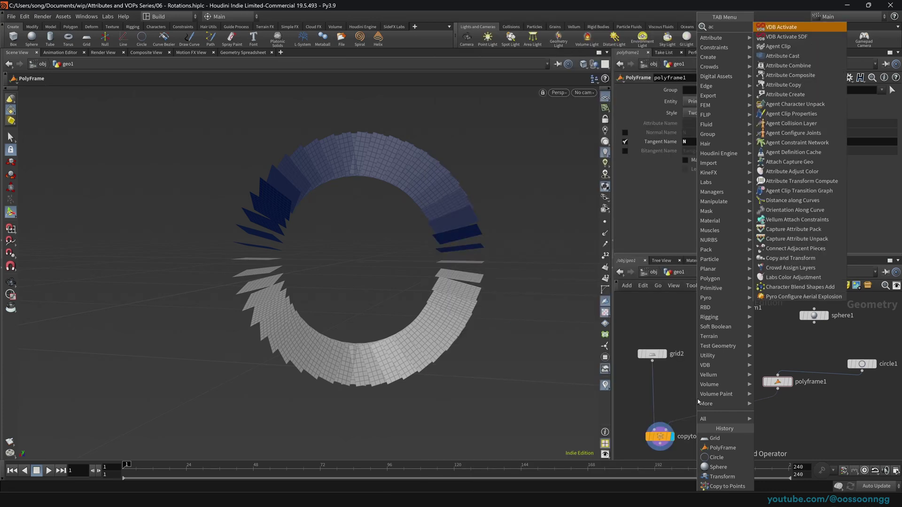
{"action": "type", "text": "re"}
{"action": "key", "text": "Return"}
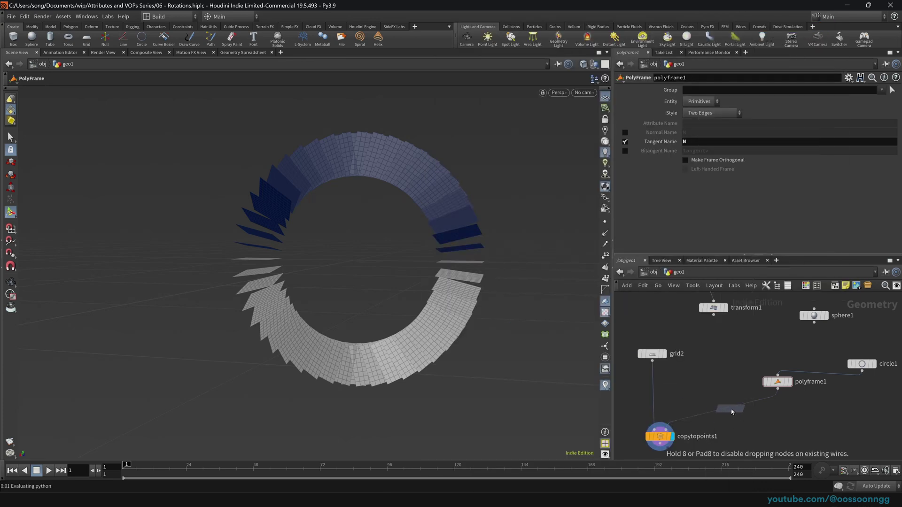
{"action": "left_click", "coordinate": [749, 425]}
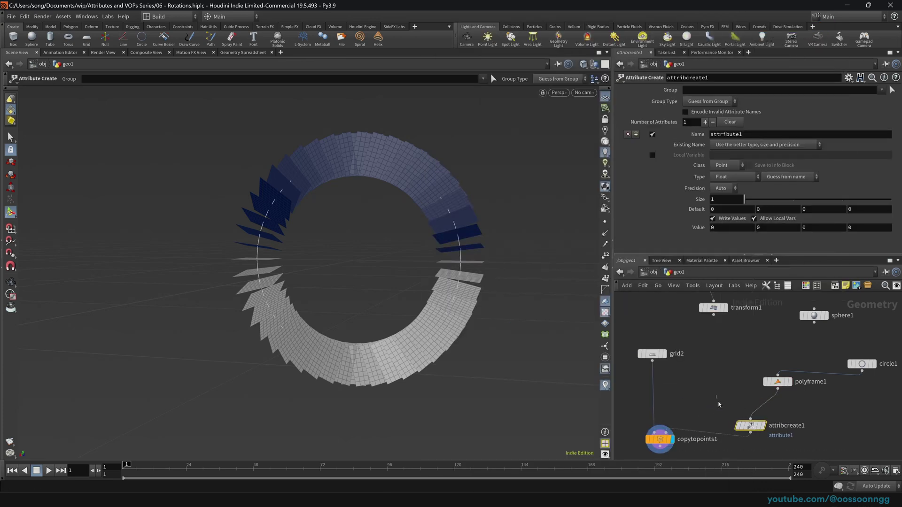
{"action": "left_click_drag", "start_coordinate": [756, 430], "coordinate": [776, 426]}
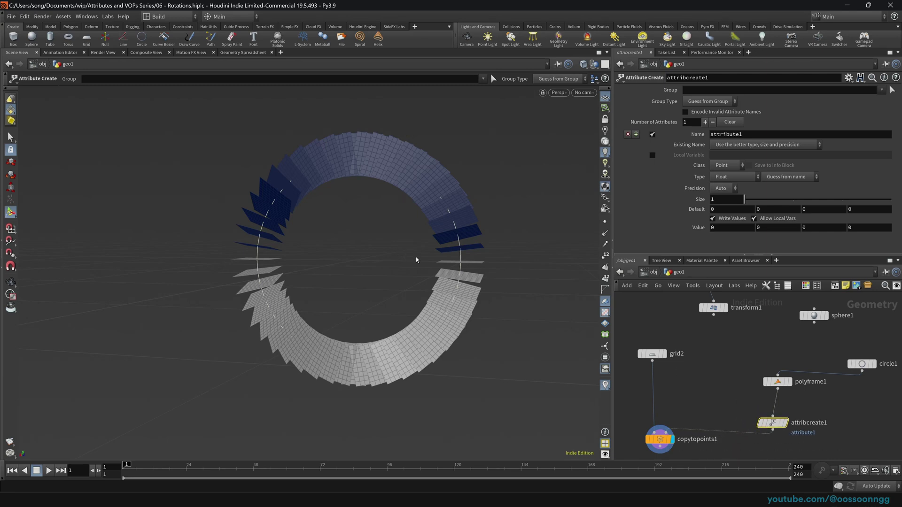
{"action": "key", "text": "Escape"}
{"action": "left_click_drag", "start_coordinate": [416, 259], "coordinate": [482, 287]}
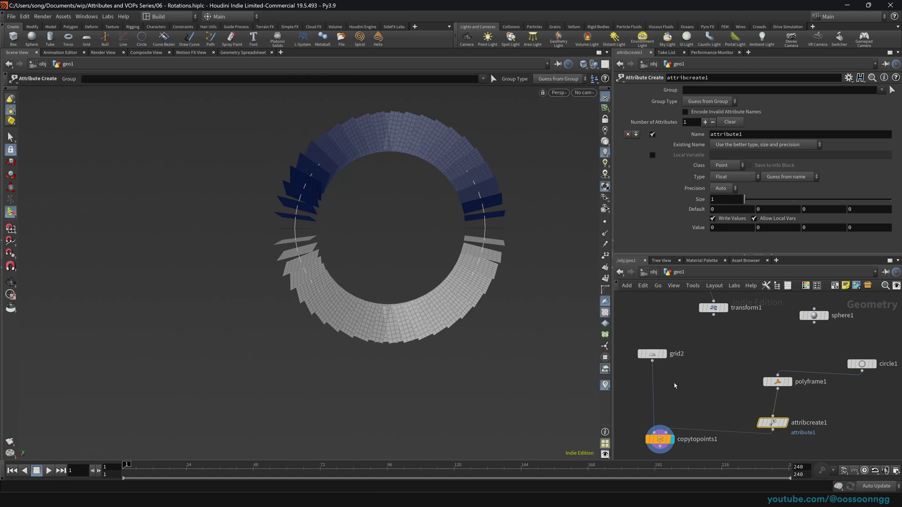
{"action": "left_click_drag", "start_coordinate": [746, 421], "coordinate": [777, 428]}
Define the created attribute as a point vector named up with the value 0, 1, 0
{"action": "left_click", "coordinate": [772, 423]}
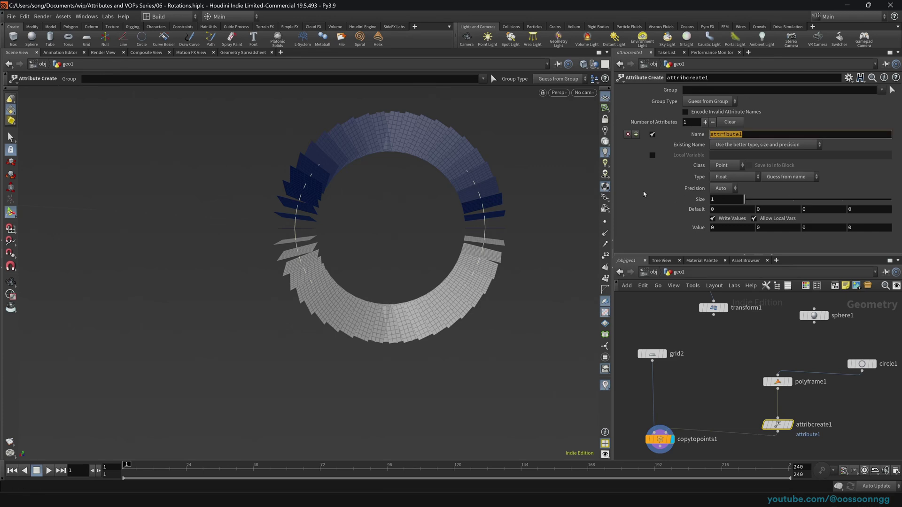
{"action": "type", "text": "up"}
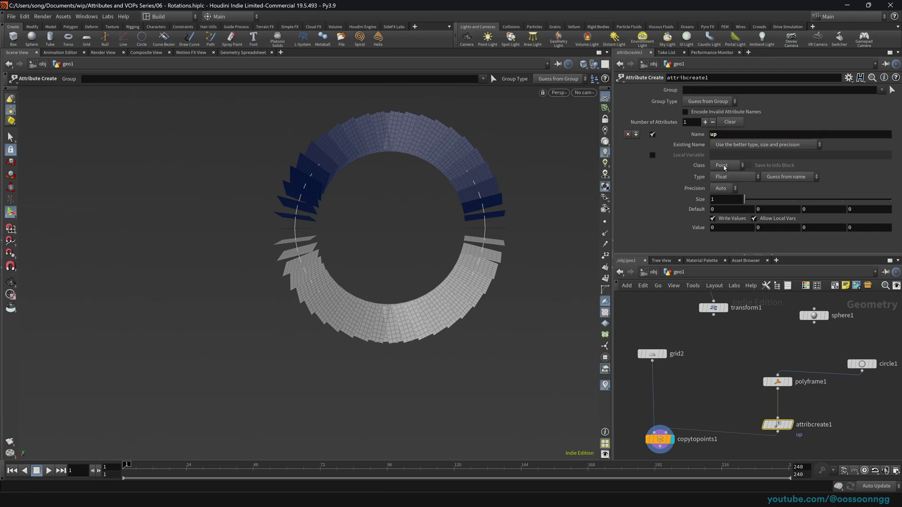
{"action": "left_click", "coordinate": [726, 182]}
{"action": "left_click", "coordinate": [739, 205]}
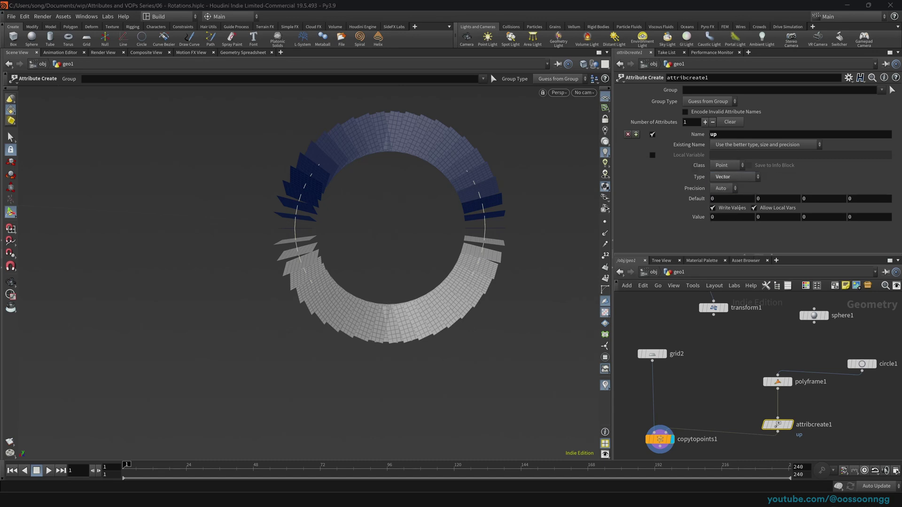
{"action": "left_click", "coordinate": [767, 219]}
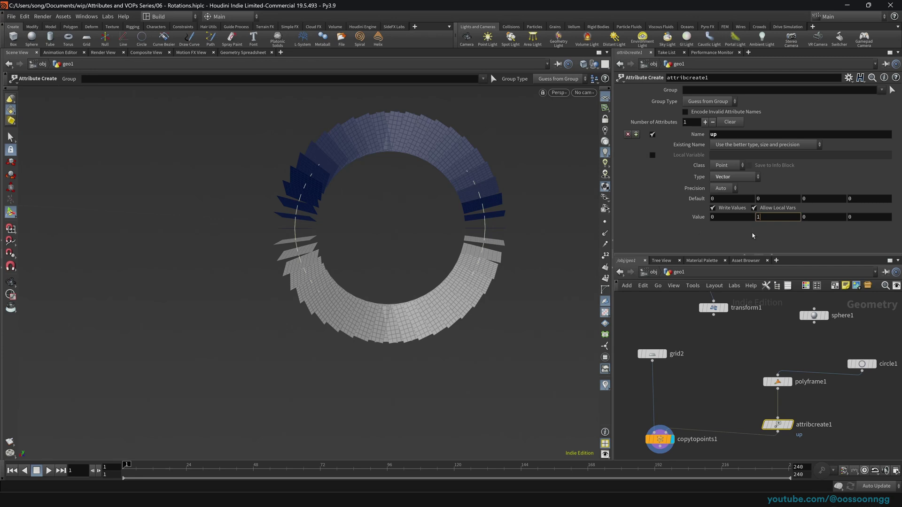
{"action": "key", "text": "Return"}
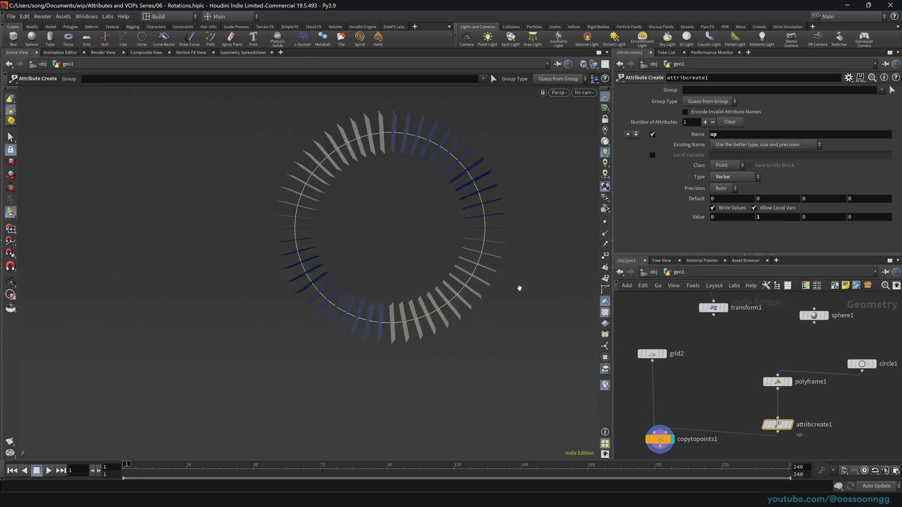
{"action": "left_click_drag", "start_coordinate": [519, 288], "coordinate": [503, 300]}
Feed the squab's Transform into Copy to Points as the source in place of the second grid
{"action": "scroll", "coordinate": [731, 363], "scroll_direction": "down", "scroll_amount": 3}
{"action": "middle_click_drag", "start_coordinate": [731, 363], "coordinate": [714, 382]}
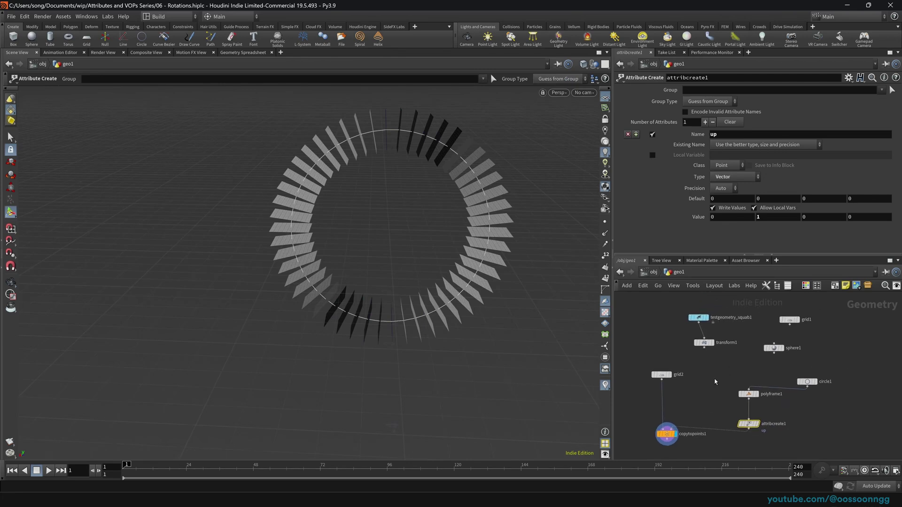
{"action": "left_click_drag", "start_coordinate": [704, 350], "coordinate": [681, 426]}
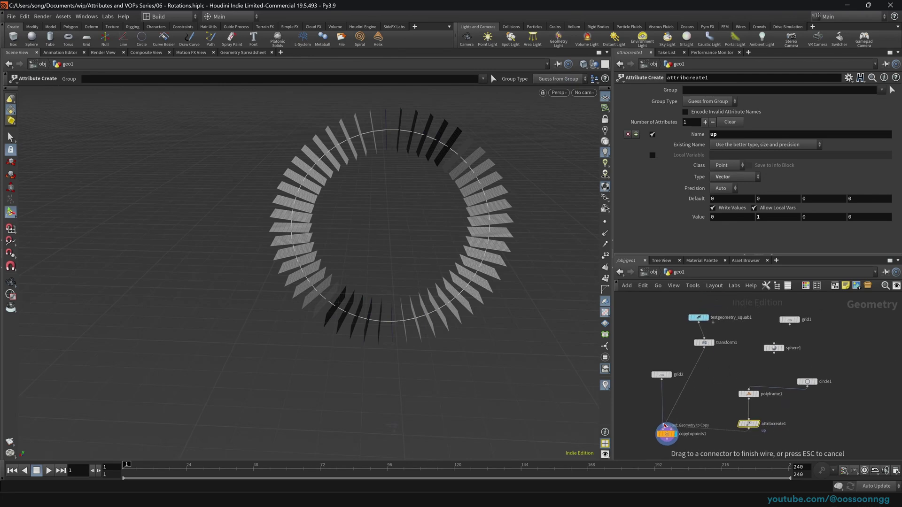
{"action": "left_click", "coordinate": [664, 426]}
{"action": "left_click", "coordinate": [666, 434]}
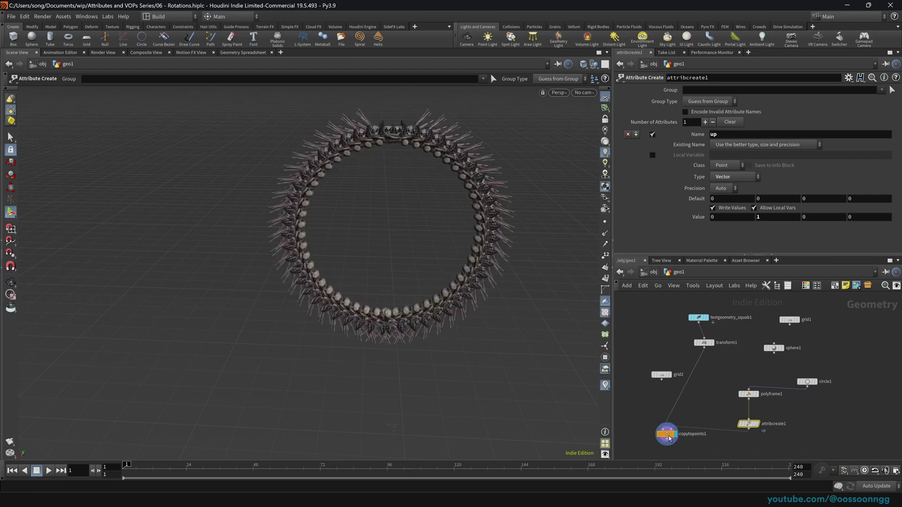
{"action": "mouse_move", "coordinate": [481, 242]}
{"action": "left_mouse_down", "text": "alt"}
{"action": "mouse_move", "coordinate": [562, 242]}
{"action": "mouse_move", "coordinate": [497, 239]}
{"action": "left_mouse_up", "text": "alt"}
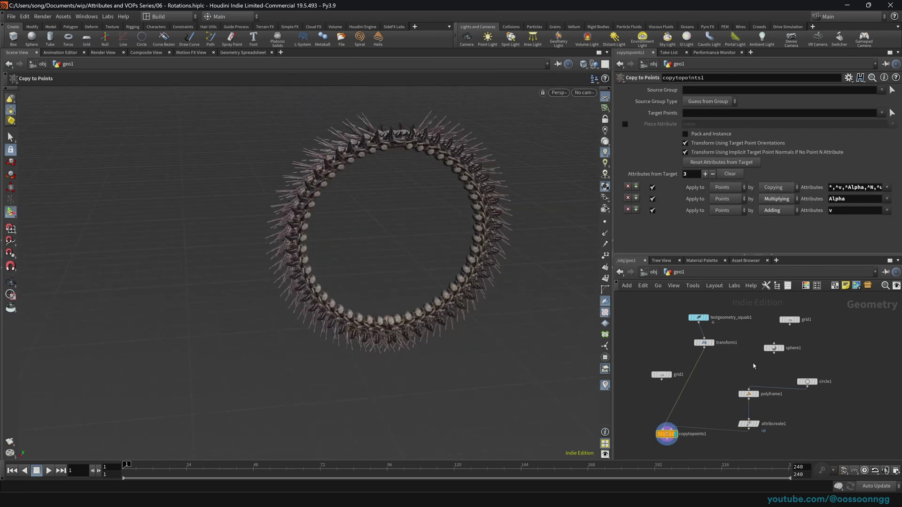
Reduce the circle's divisions for fewer squab copies and inspect their orientation around the ring
{"action": "left_click", "coordinate": [807, 382]}
{"action": "left_click_drag", "start_coordinate": [754, 167], "coordinate": [749, 166]}
{"action": "left_click", "coordinate": [665, 433]}
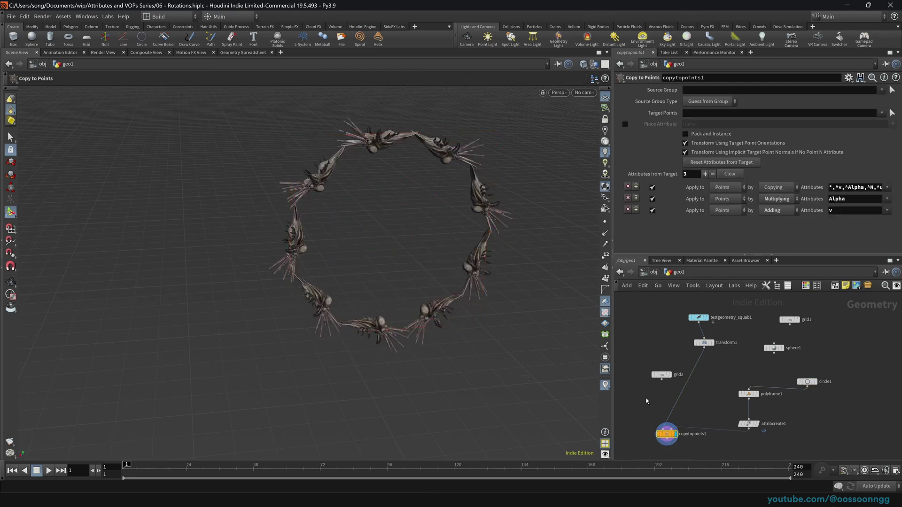
{"action": "left_click_drag", "start_coordinate": [385, 254], "coordinate": [459, 291], "text": "alt"}
{"action": "middle_click_drag", "start_coordinate": [459, 291], "coordinate": [482, 278], "text": "alt"}
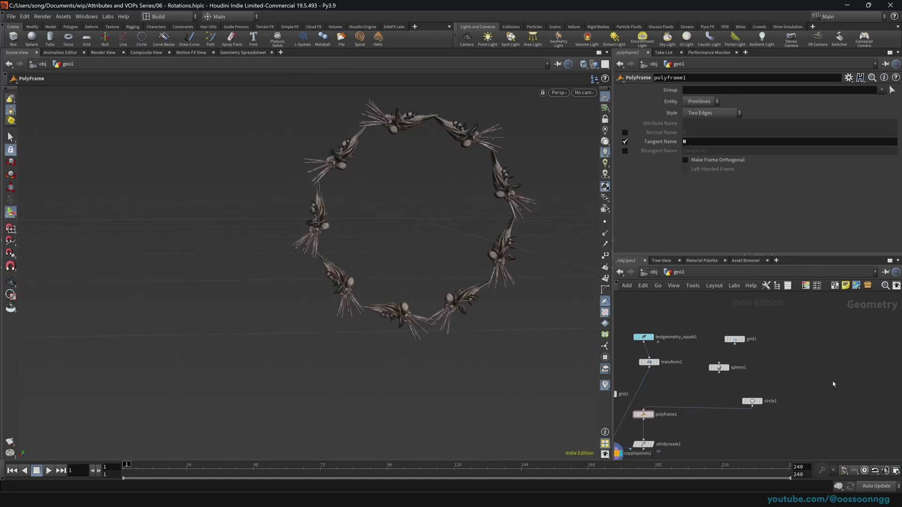
Move the original 10 by 10 grid node to an empty area of the network and display it framed in the viewport
{"action": "left_click", "coordinate": [736, 338]}
{"action": "left_click_drag", "start_coordinate": [737, 338], "coordinate": [862, 357]}
{"action": "middle_click_drag", "start_coordinate": [889, 416], "coordinate": [738, 386]}
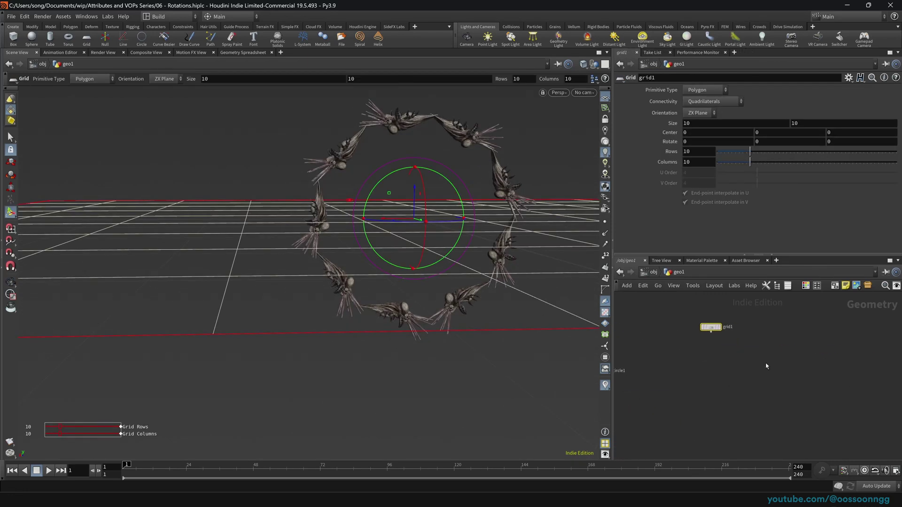
{"action": "left_click", "coordinate": [722, 327]}
{"action": "key", "text": "space+g"}
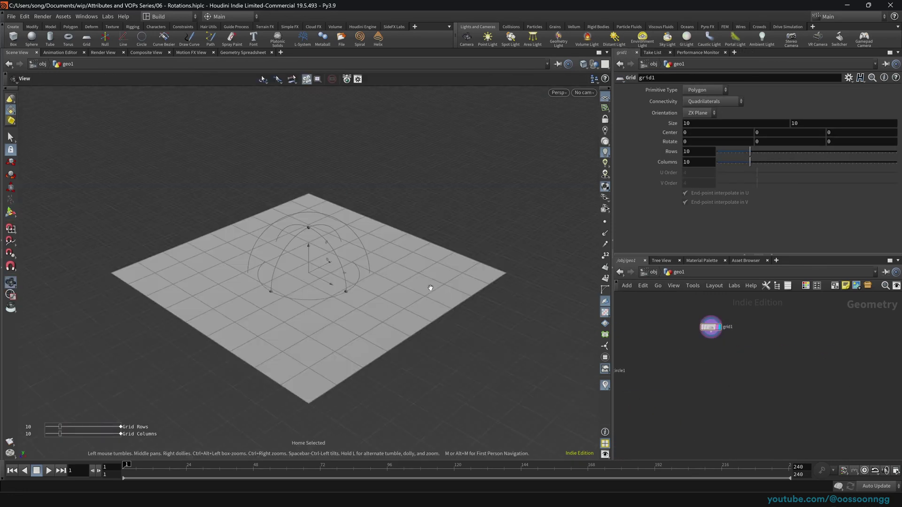
{"action": "left_click_drag", "start_coordinate": [364, 300], "coordinate": [427, 296]}
{"action": "key", "text": "Return"}
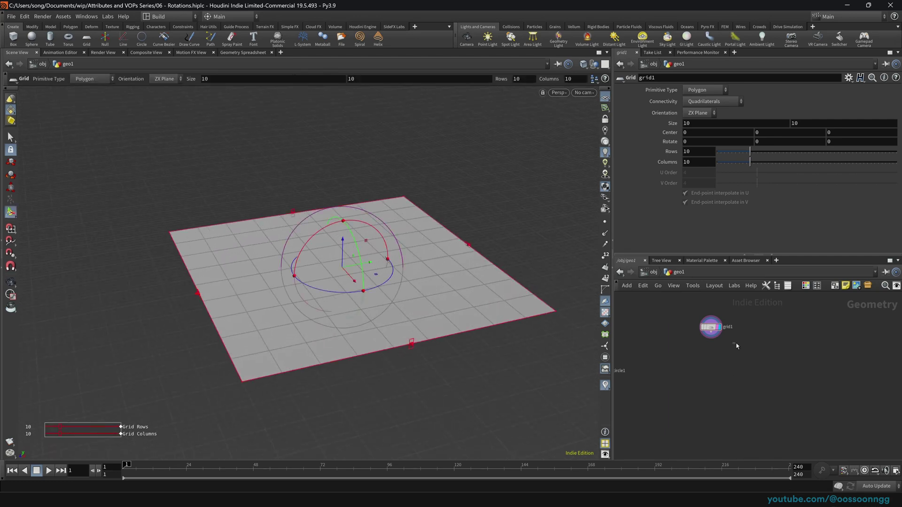
Add a Test Geometry: Pig Head node beside the grid
{"action": "key", "text": "Tab"}
{"action": "type", "text": "pig"}
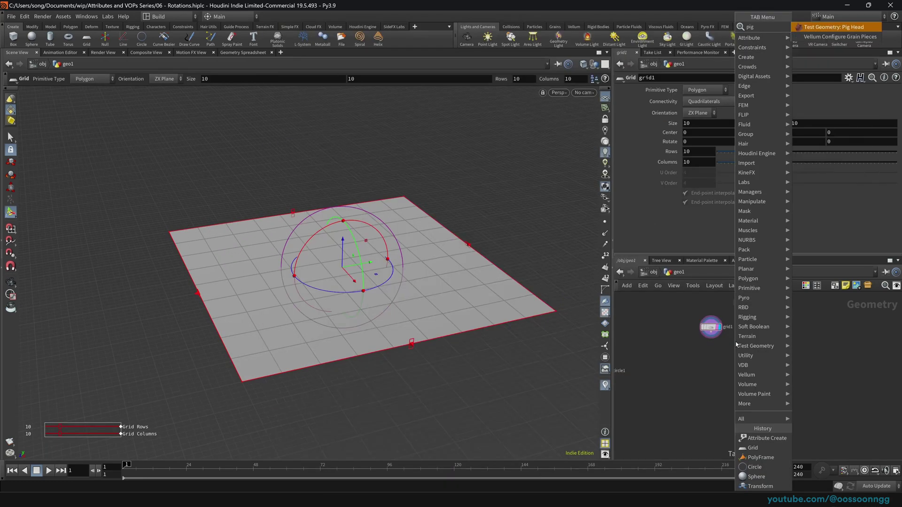
{"action": "key", "text": "Return"}
{"action": "left_click", "coordinate": [690, 318]}
Add a Copy to Points node that copies the pig head onto the grid's points and display its result
{"action": "key", "text": "Tab"}
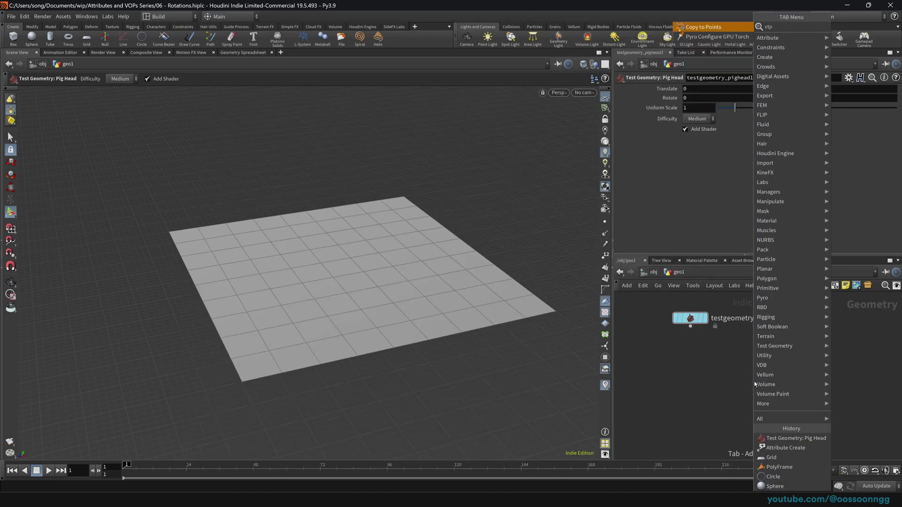
{"action": "left_click", "coordinate": [770, 308]}
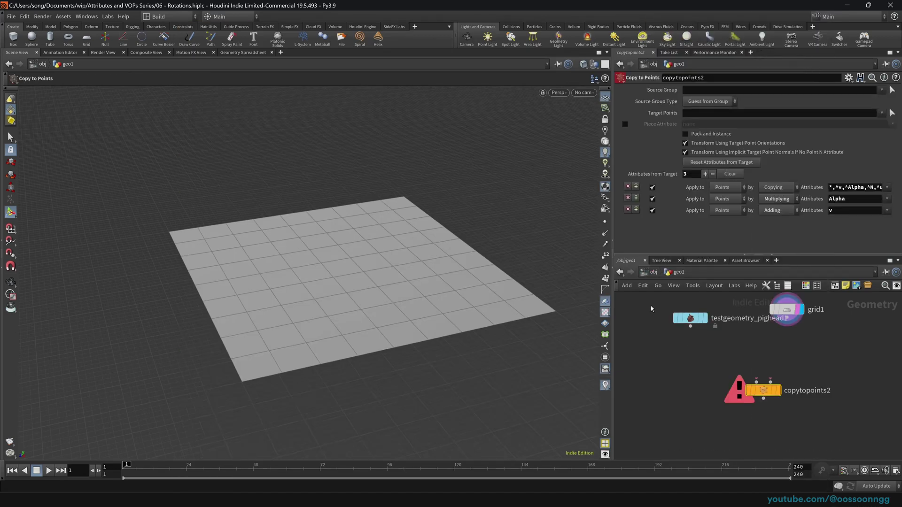
{"action": "left_click_drag", "start_coordinate": [651, 309], "coordinate": [778, 322]}
{"action": "left_click_drag", "start_coordinate": [690, 327], "coordinate": [742, 381]}
{"action": "left_click", "coordinate": [779, 391]}
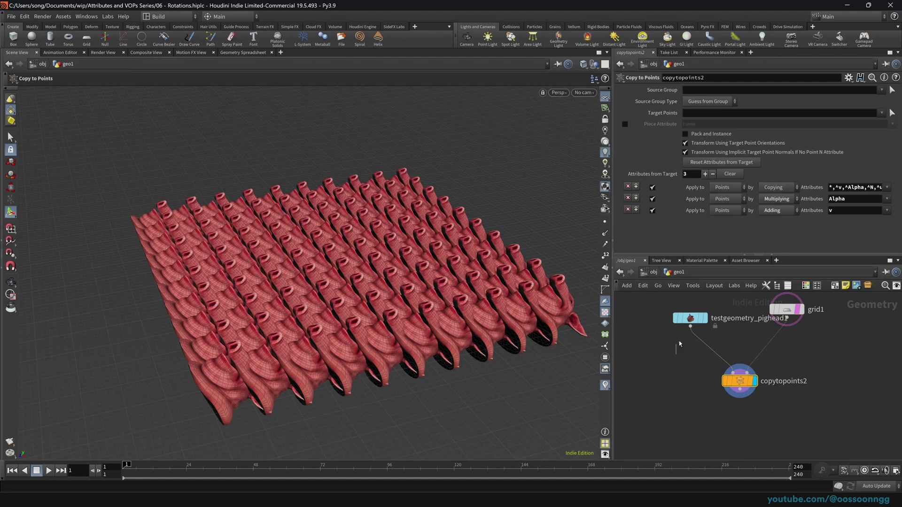
Turn off the pig head's shader and set its difficulty to Easy
{"action": "left_click", "coordinate": [690, 318]}
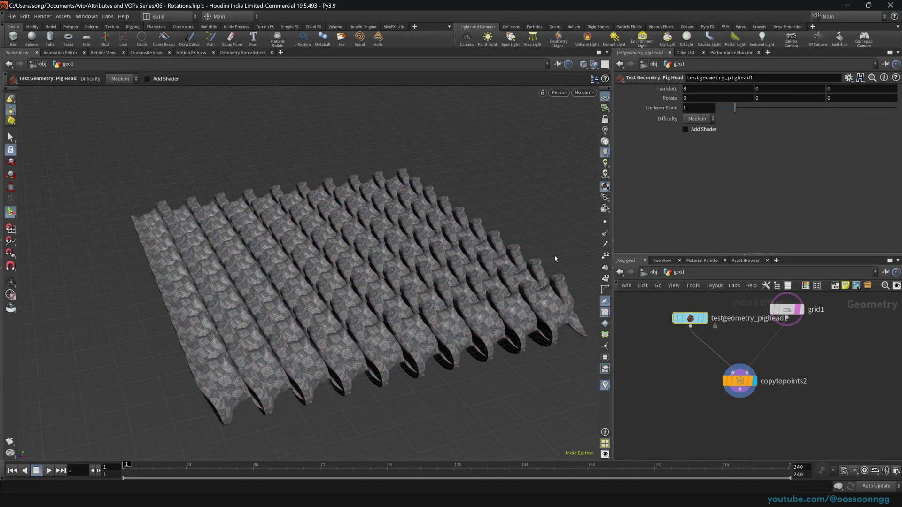
{"action": "left_click", "coordinate": [700, 121]}
{"action": "left_click", "coordinate": [696, 117]}
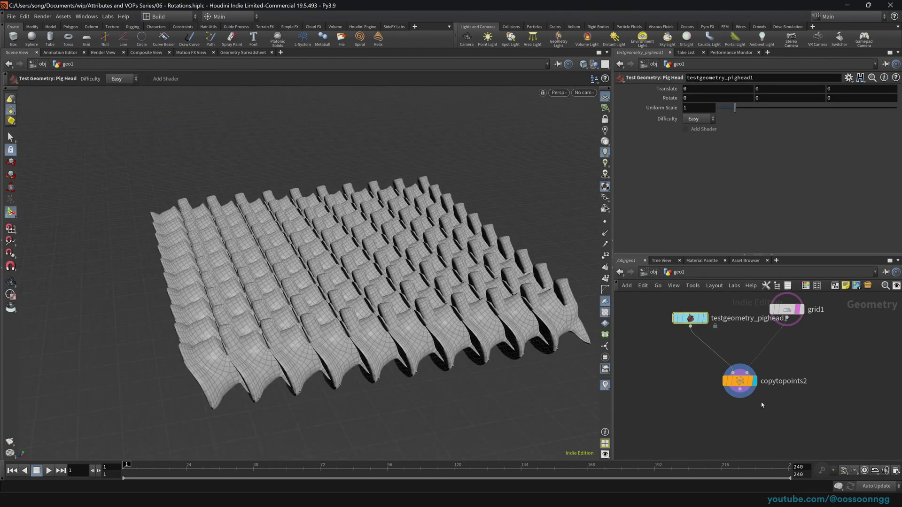
Insert an Attribute VOP node between the grid and the new Copy to Points node
{"action": "left_click_drag", "start_coordinate": [741, 380], "coordinate": [697, 401]}
{"action": "key", "text": "Tab"}
{"action": "type", "text": "avop"}
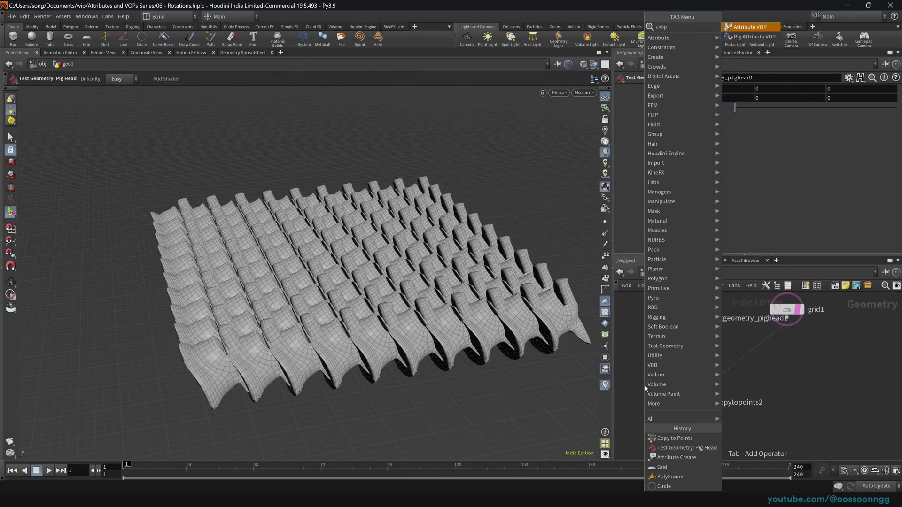
{"action": "key", "text": "Return"}
{"action": "left_click", "coordinate": [753, 362]}
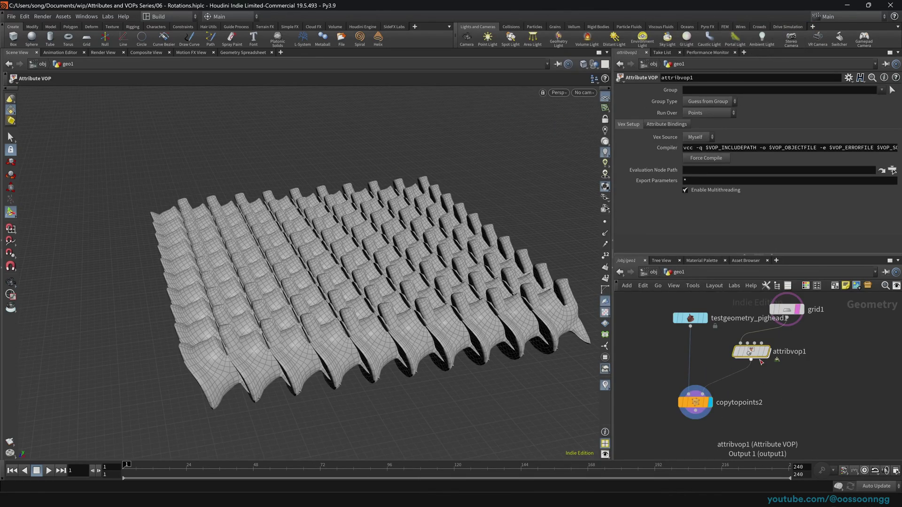
{"action": "left_click_drag", "start_coordinate": [752, 357], "coordinate": [772, 388]}
Turn off the grid's template display and insert a Scatter node between the grid and the Attribute VOP
{"action": "left_click", "coordinate": [797, 309]}
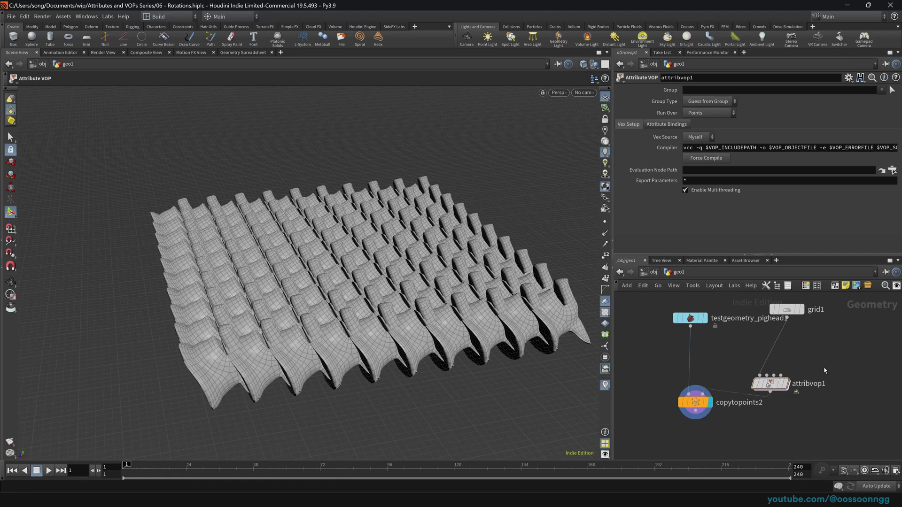
{"action": "key", "text": "Tab"}
{"action": "type", "text": "scat"}
{"action": "key", "text": "Return"}
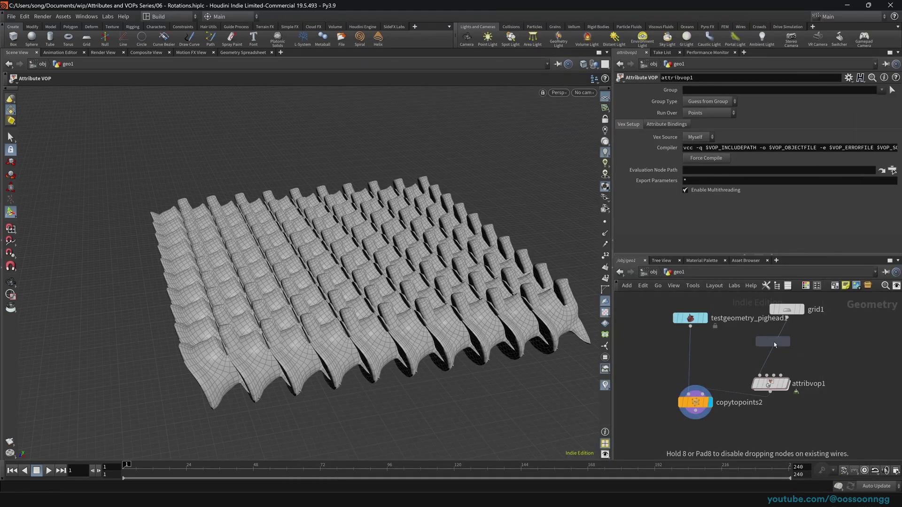
{"action": "left_click", "coordinate": [782, 349]}
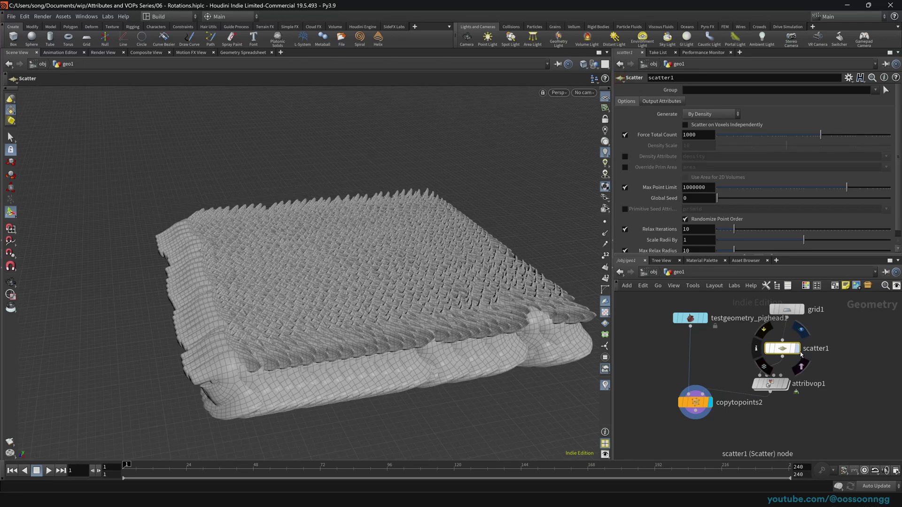
Set the grid Scatter node's Force Total Count to 264 and Relax Iterations to 4, and display the pig head copies
{"action": "left_click", "coordinate": [798, 350]}
{"action": "scroll", "coordinate": [709, 230], "scroll_direction": "down", "scroll_amount": 1}
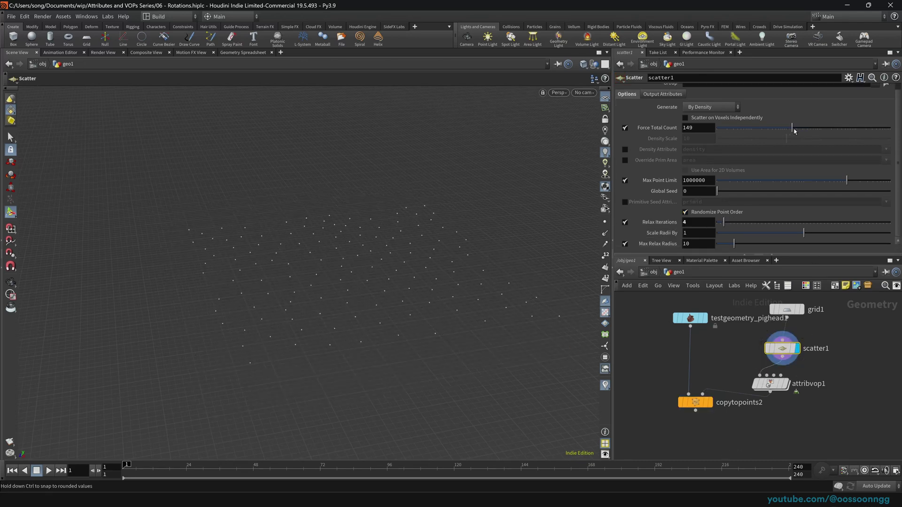
{"action": "left_click", "coordinate": [708, 403]}
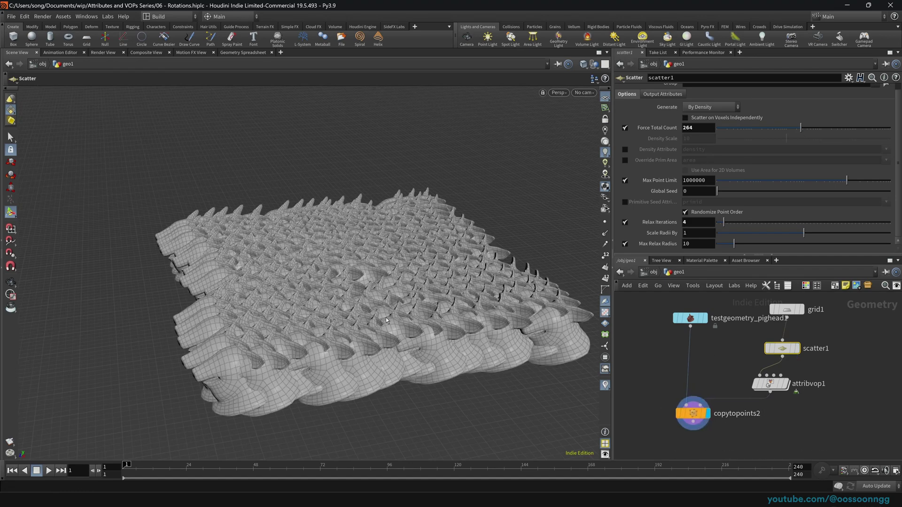
{"action": "left_click_drag", "start_coordinate": [317, 325], "coordinate": [389, 315]}
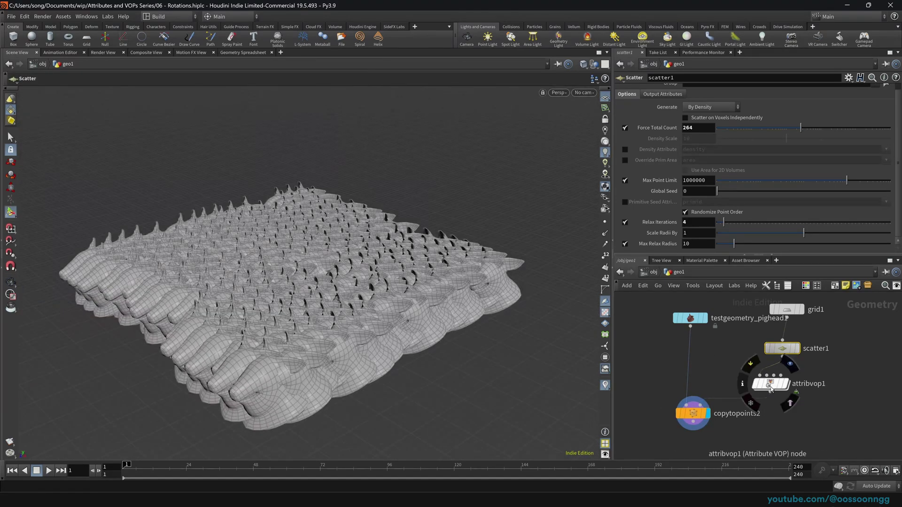
Connect the sphere to the target points input of the squab's Copy to Points node
{"action": "middle_click_drag", "start_coordinate": [634, 382], "coordinate": [834, 385]}
{"action": "scroll", "coordinate": [834, 386], "scroll_direction": "down", "scroll_amount": 1}
{"action": "middle_click_drag", "start_coordinate": [675, 387], "coordinate": [757, 420]}
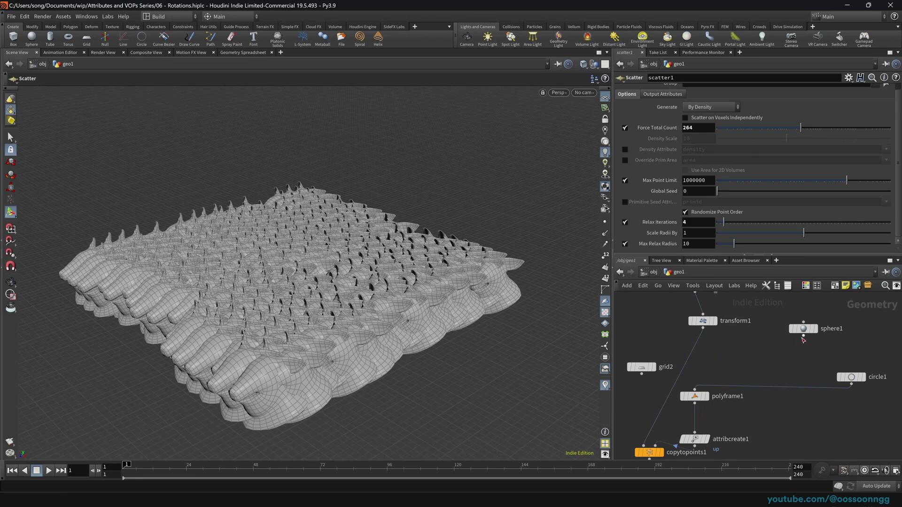
{"action": "left_click_drag", "start_coordinate": [803, 338], "coordinate": [736, 400]}
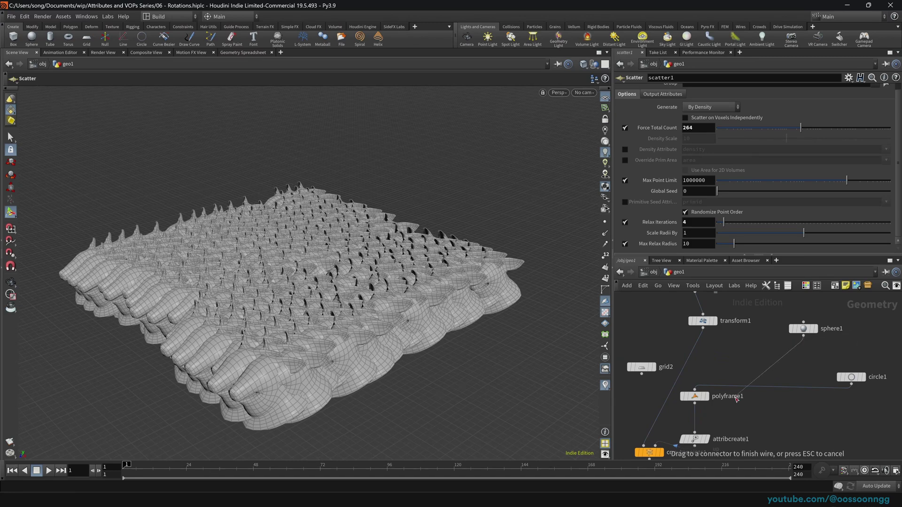
{"action": "left_click_drag", "start_coordinate": [667, 443], "coordinate": [656, 445]}
{"action": "middle_click_drag", "start_coordinate": [665, 458], "coordinate": [723, 417]}
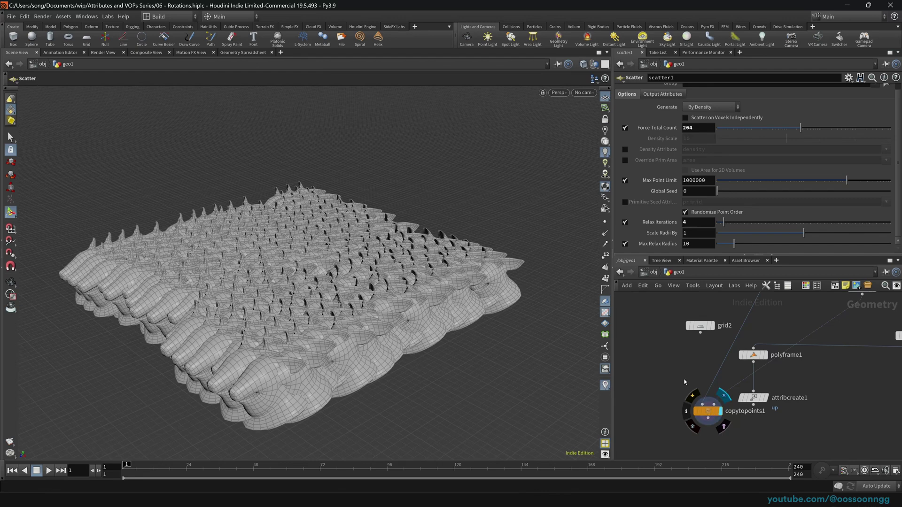
Display the squab's Copy to Points node and enable Pack and Instance on it
{"action": "left_click", "coordinate": [707, 411]}
{"action": "scroll", "coordinate": [288, 278], "scroll_direction": "up", "scroll_amount": 5}
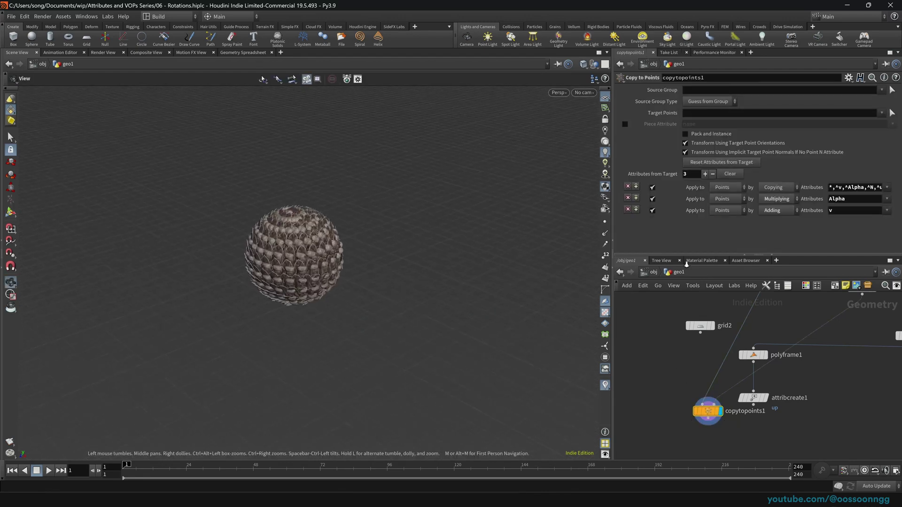
{"action": "left_click", "coordinate": [702, 135]}
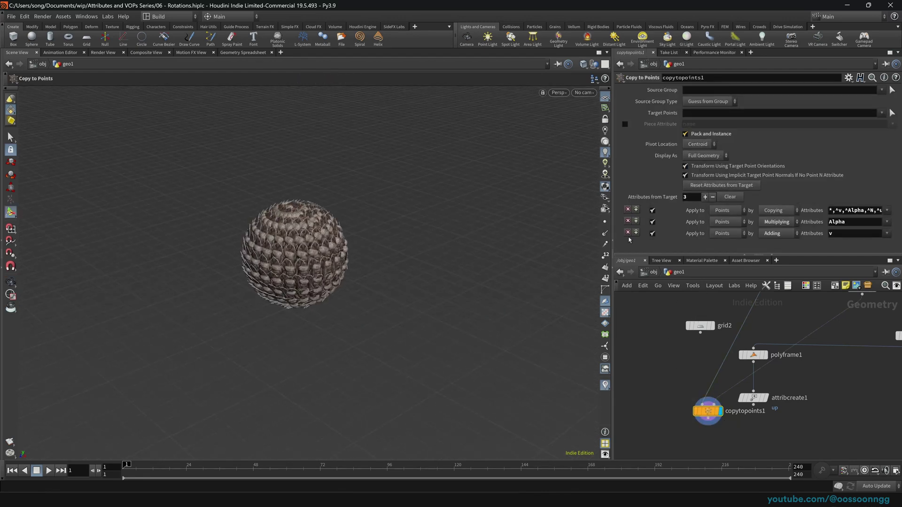
Insert a Scatter node between the sphere and the squab's Copy to Points node
{"action": "scroll", "coordinate": [499, 264], "scroll_direction": "up", "scroll_amount": 2}
{"action": "middle_click_drag", "start_coordinate": [702, 327], "coordinate": [634, 365]}
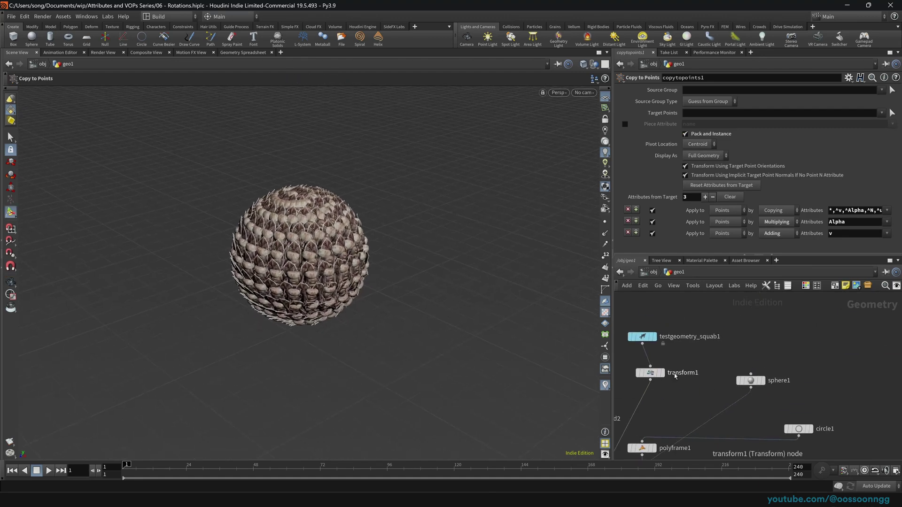
{"action": "key", "text": "Tab"}
{"action": "type", "text": "scat"}
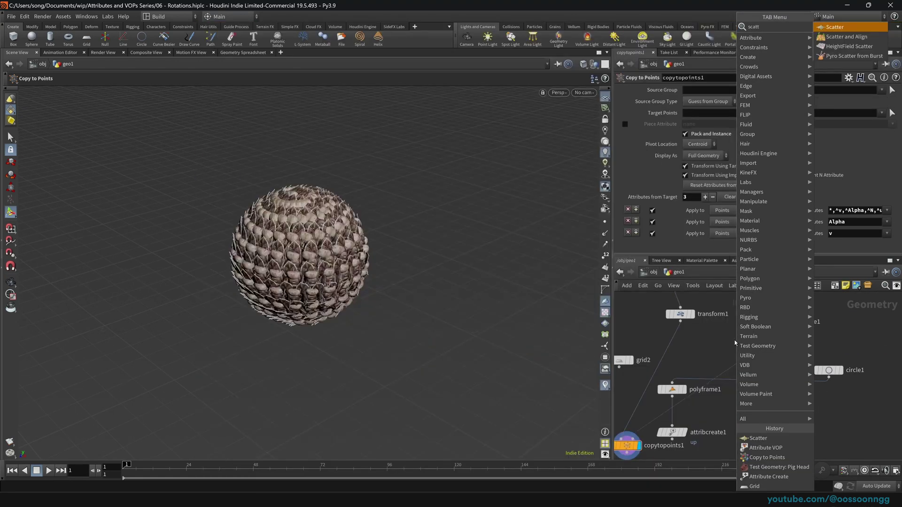
{"action": "key", "text": "Return"}
{"action": "left_click", "coordinate": [752, 358]}
{"action": "left_click_drag", "start_coordinate": [753, 357], "coordinate": [765, 365]}
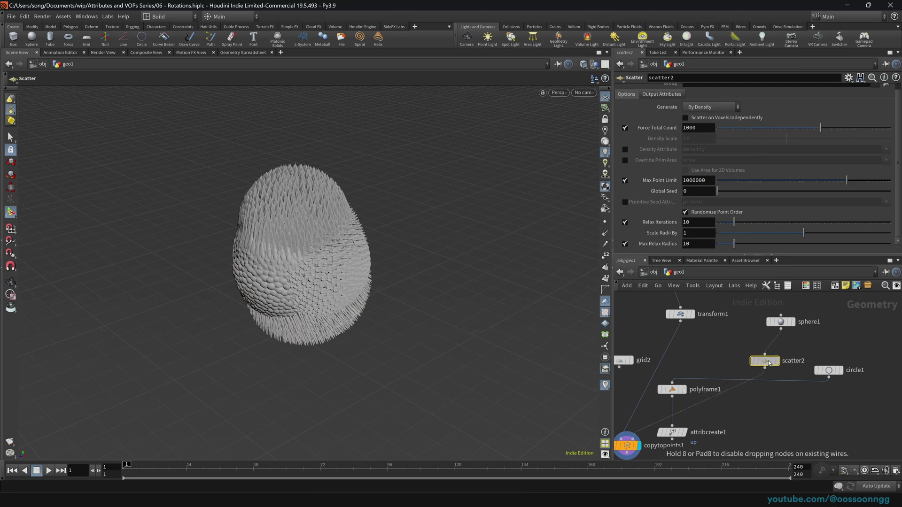
Set the sphere Scatter node's Force Total Count to 13
{"action": "middle_click_drag", "start_coordinate": [743, 337], "coordinate": [834, 331]}
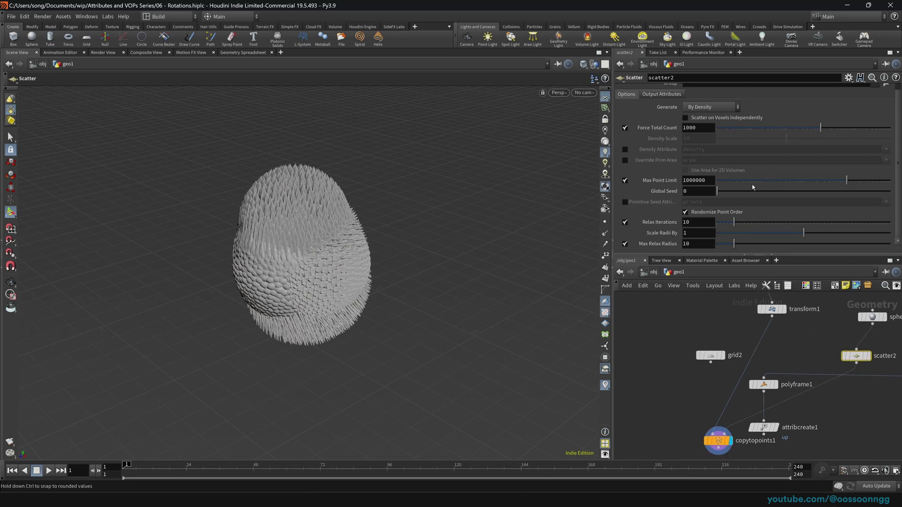
{"action": "left_click", "coordinate": [752, 128]}
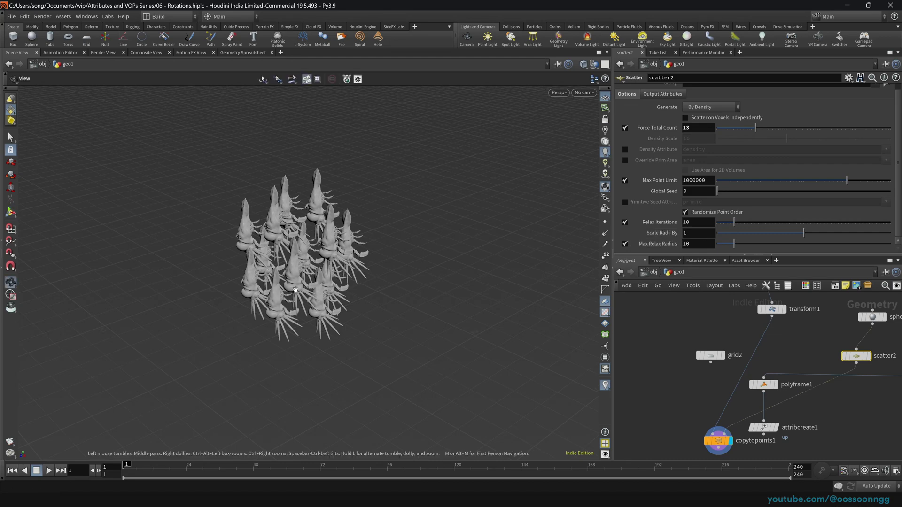
{"action": "mouse_move", "coordinate": [306, 267]}
{"action": "left_mouse_down", "text": "alt"}
{"action": "mouse_move", "coordinate": [363, 250]}
{"action": "mouse_move", "coordinate": [310, 251]}
{"action": "left_mouse_up", "text": "alt"}
{"action": "right_click_drag", "start_coordinate": [310, 251], "coordinate": [508, 250], "text": "alt"}
{"action": "middle_click_drag", "start_coordinate": [706, 382], "coordinate": [683, 385]}
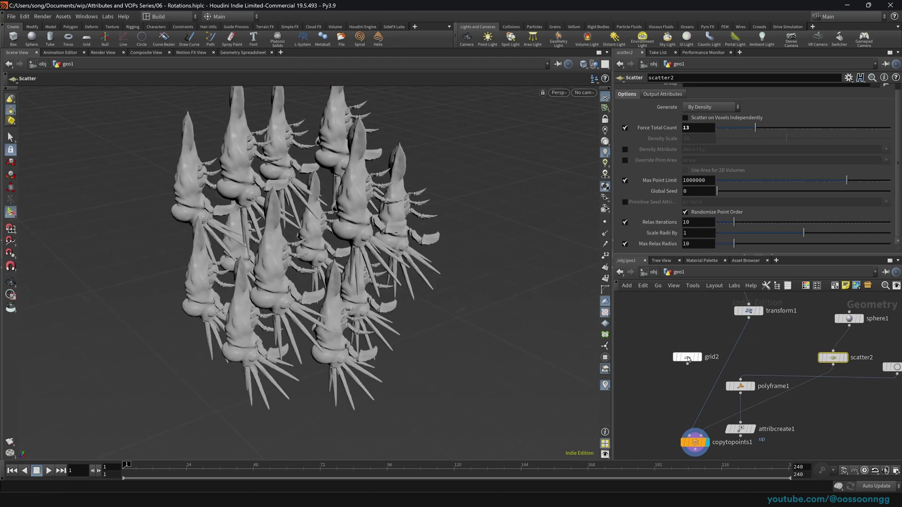
Rearrange the network, moving the Transform node and the circle, PolyFrame and Attribute Create nodes away from the sphere branch
{"action": "left_click_drag", "start_coordinate": [748, 310], "coordinate": [648, 322]}
{"action": "left_click_drag", "start_coordinate": [723, 364], "coordinate": [751, 446]}
{"action": "left_click_drag", "start_coordinate": [743, 429], "coordinate": [897, 448]}
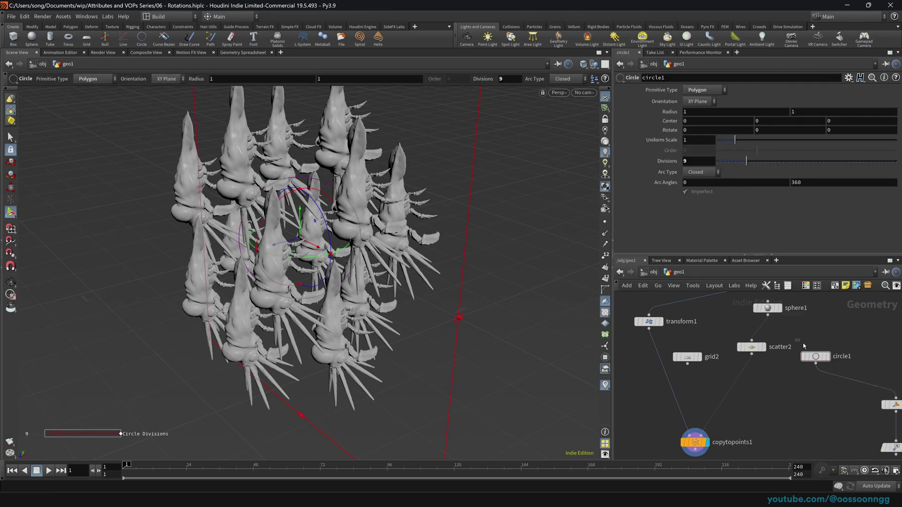
{"action": "left_click_drag", "start_coordinate": [809, 356], "coordinate": [890, 329]}
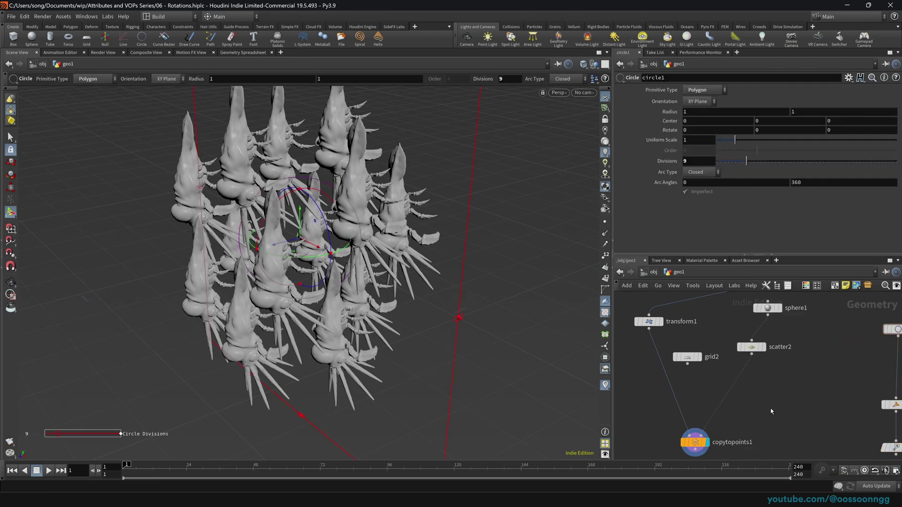
Insert a Facet node between the sphere and its Scatter node and enable Post-Compute Normals
{"action": "key", "text": "Tab"}
{"action": "type", "text": "fac"}
{"action": "key", "text": "Return"}
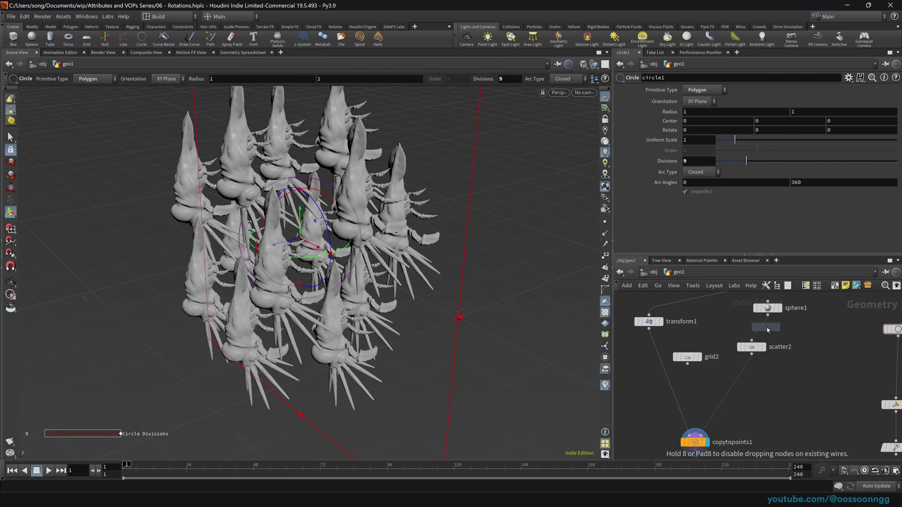
{"action": "left_click", "coordinate": [760, 330]}
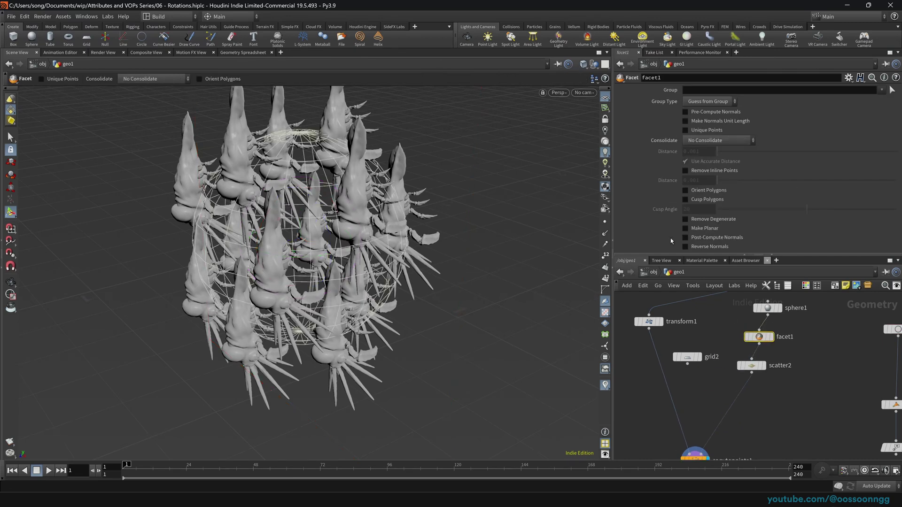
{"action": "left_click", "coordinate": [717, 237]}
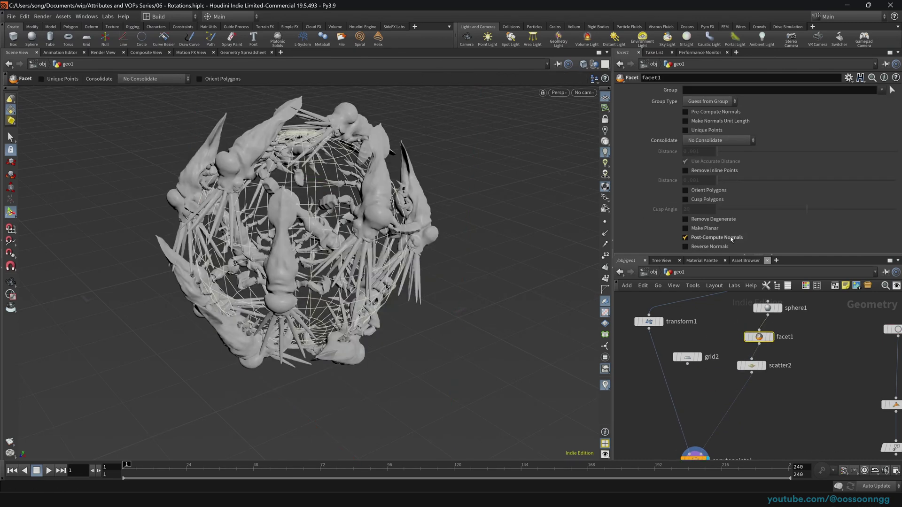
Move the squab's Copy to Points node farther away from the Scatter branch in the network
{"action": "middle_click_drag", "start_coordinate": [789, 401], "coordinate": [831, 350]}
{"action": "left_click", "coordinate": [797, 427]}
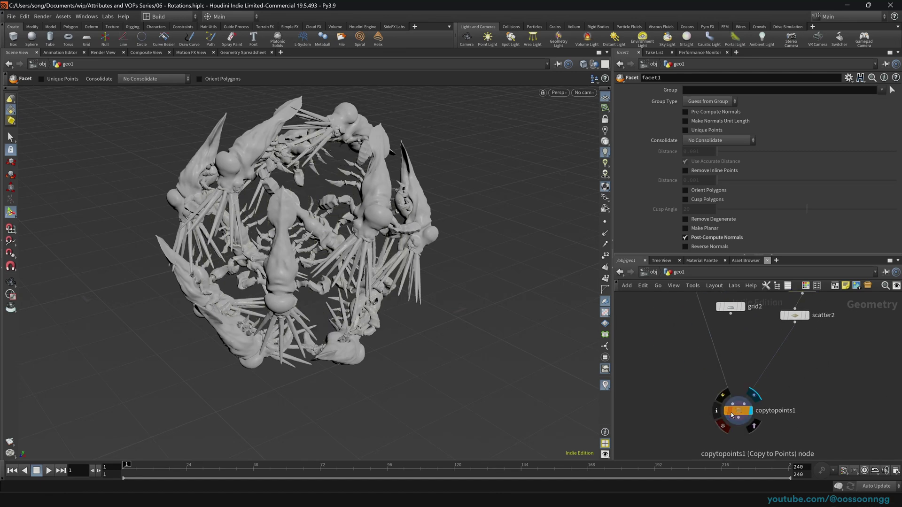
{"action": "left_click_drag", "start_coordinate": [736, 412], "coordinate": [706, 414]}
{"action": "left_click", "coordinate": [797, 316]}
{"action": "left_click", "coordinate": [709, 414]}
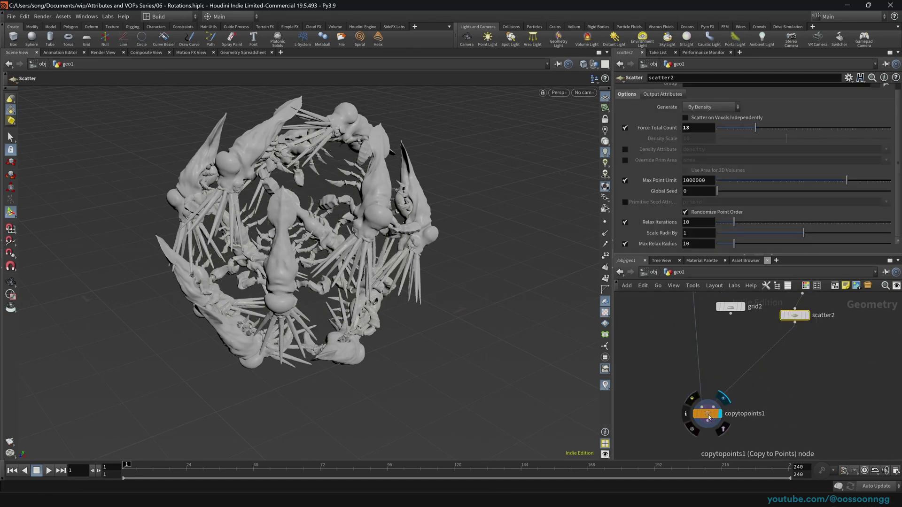
Inspect the Facet, Scatter and Copy to Points nodes and how the squab copies are oriented around the sphere
{"action": "middle_click_drag", "start_coordinate": [857, 352], "coordinate": [802, 407]}
{"action": "left_click_drag", "start_coordinate": [773, 335], "coordinate": [803, 334]}
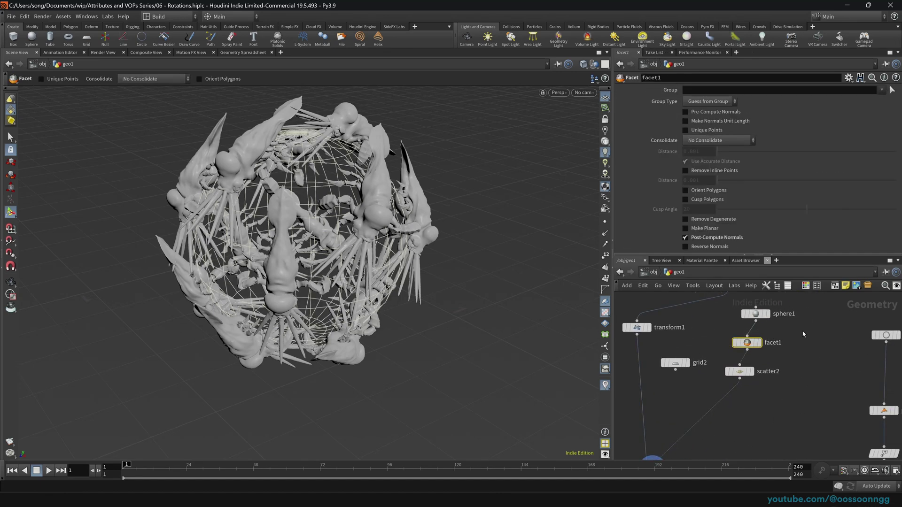
{"action": "middle_click_drag", "start_coordinate": [762, 414], "coordinate": [817, 366]}
{"action": "left_click_drag", "start_coordinate": [833, 335], "coordinate": [770, 314]}
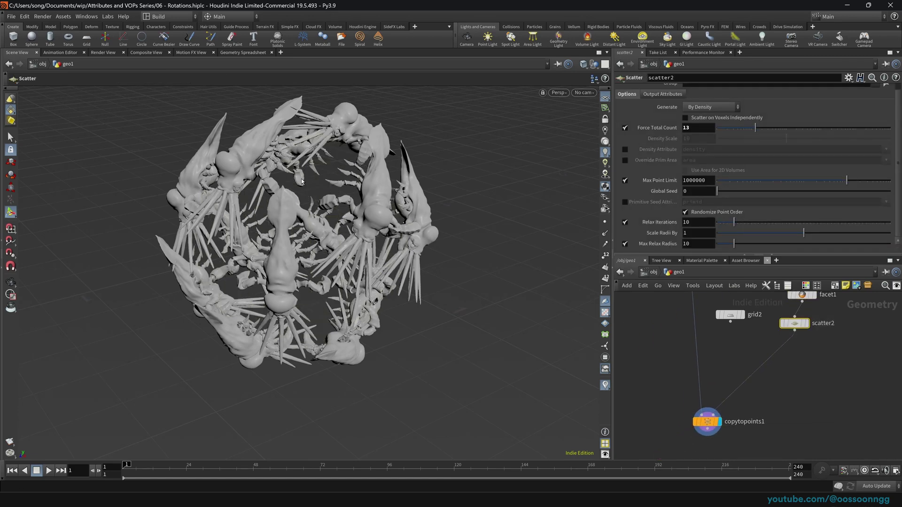
{"action": "left_click", "coordinate": [707, 422]}
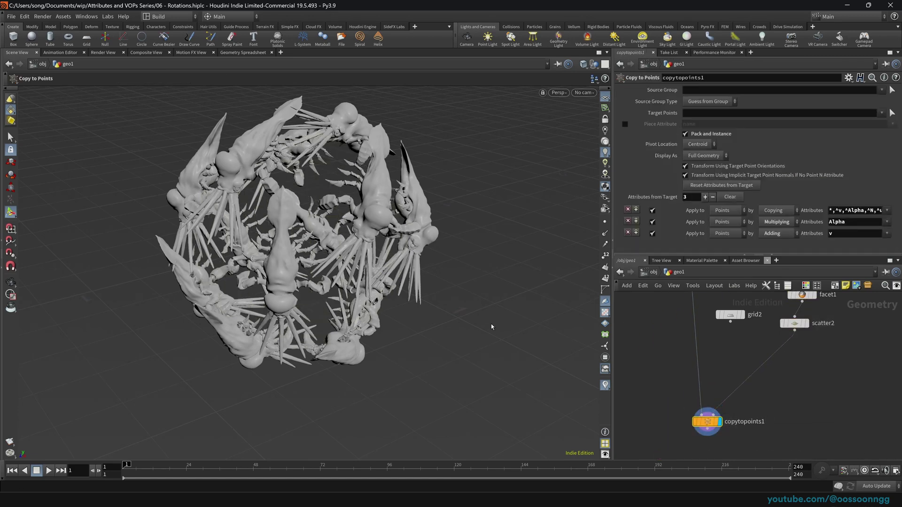
{"action": "left_click_drag", "start_coordinate": [491, 324], "coordinate": [409, 254]}
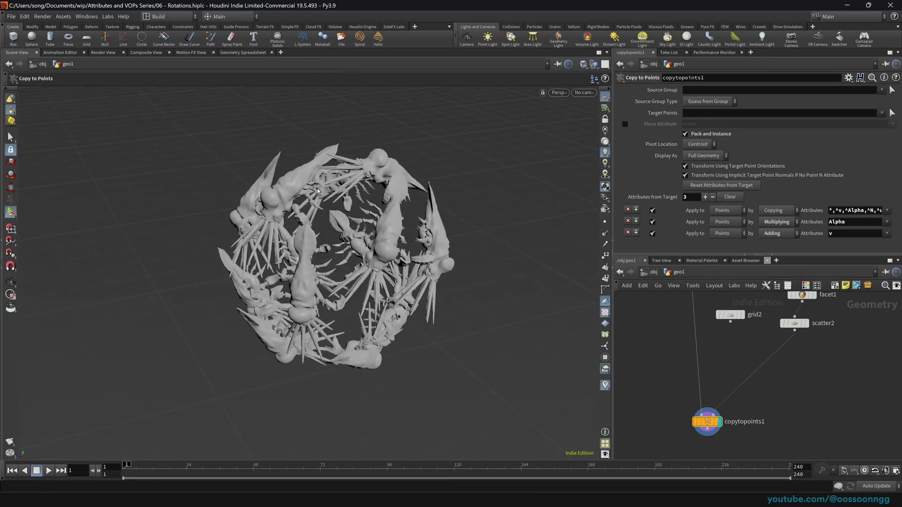
Turn off Post-Compute Normals on the Facet node and examine the squab copies without point normals
{"action": "middle_click_drag", "start_coordinate": [781, 332], "coordinate": [755, 352]}
{"action": "left_click_drag", "start_coordinate": [770, 347], "coordinate": [773, 350]}
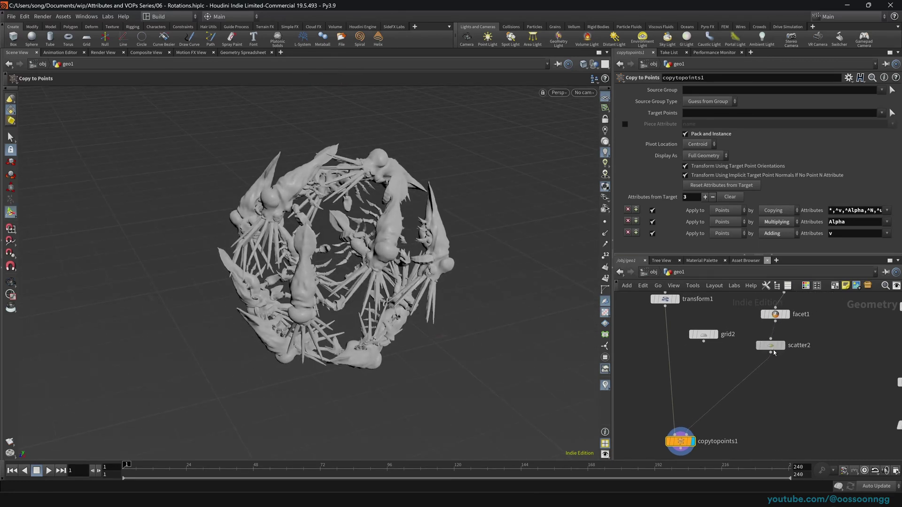
{"action": "left_click", "coordinate": [776, 316]}
{"action": "left_click", "coordinate": [685, 238]}
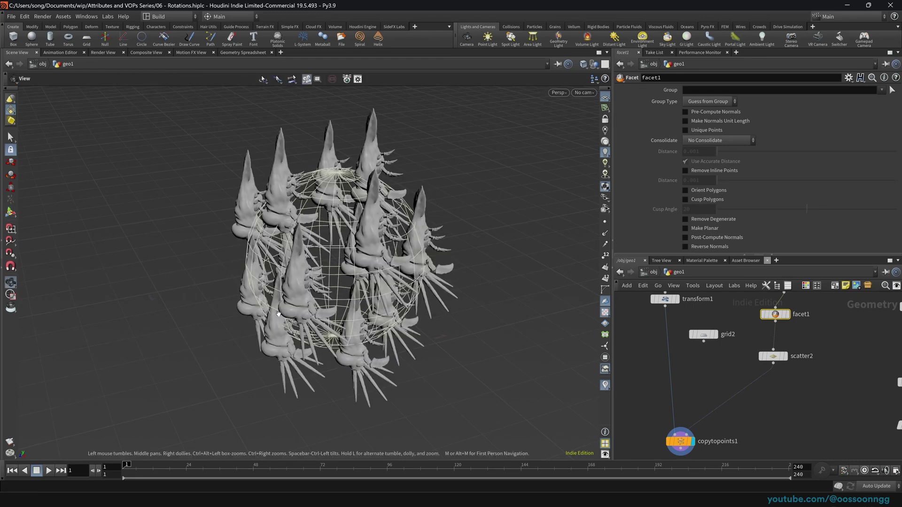
{"action": "left_click_drag", "start_coordinate": [277, 303], "coordinate": [286, 308]}
{"action": "key", "text": "Return"}
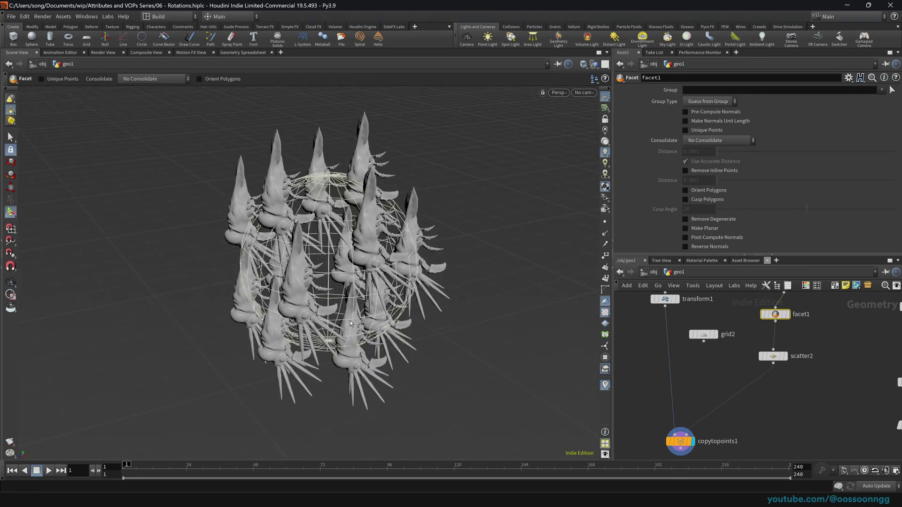
{"action": "middle_click_drag", "start_coordinate": [350, 323], "coordinate": [449, 308], "text": "alt"}
Reset the squab Transform node's X rotation to 0
{"action": "left_click", "coordinate": [665, 299]}
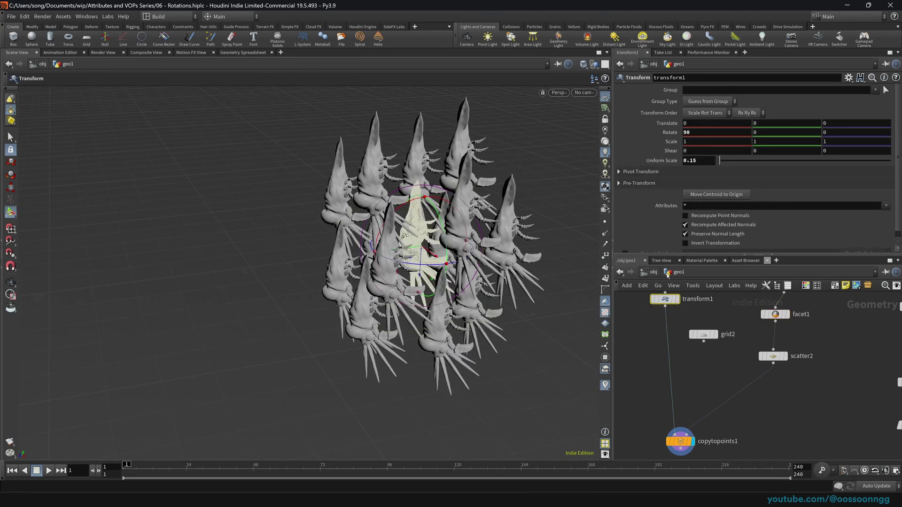
{"action": "middle_click_drag", "start_coordinate": [650, 328], "coordinate": [662, 358]}
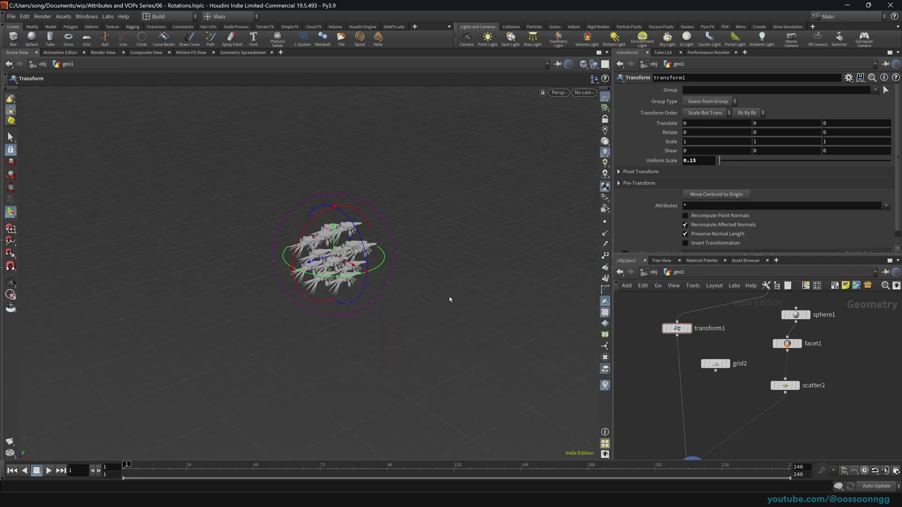
{"action": "left_click_drag", "start_coordinate": [345, 261], "coordinate": [325, 278], "text": "alt"}
{"action": "scroll", "coordinate": [328, 258], "scroll_direction": "up", "scroll_amount": 3}
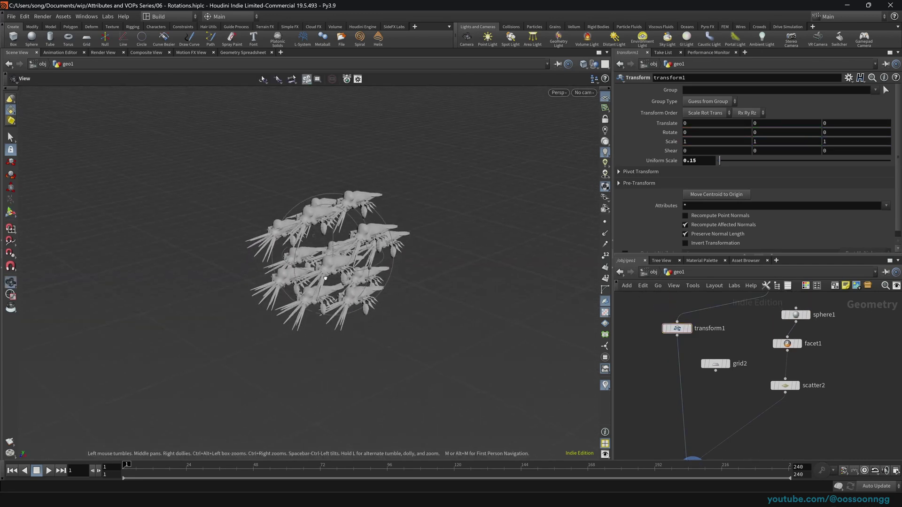
{"action": "key", "text": "t"}
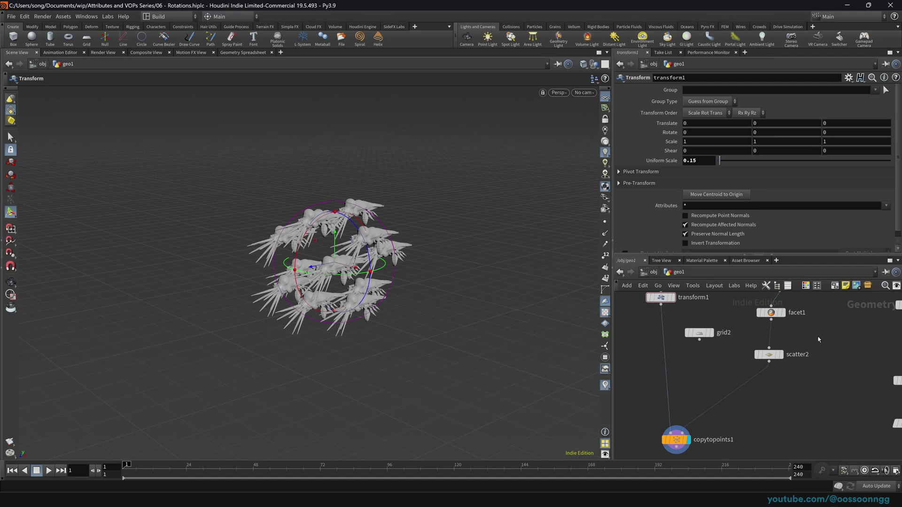
Enable Post-Compute Normals on the Facet node below the sphere
{"action": "left_click", "coordinate": [771, 313]}
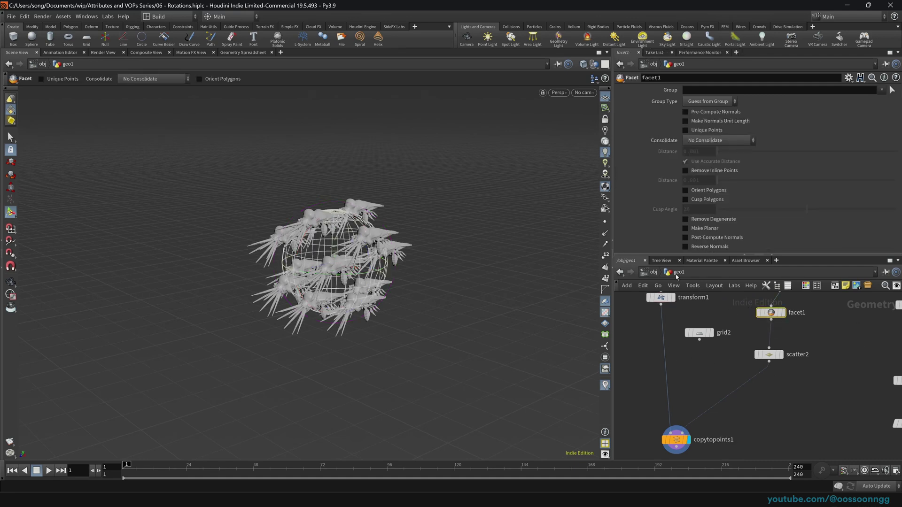
{"action": "left_click", "coordinate": [694, 239]}
{"action": "left_click", "coordinate": [706, 375]}
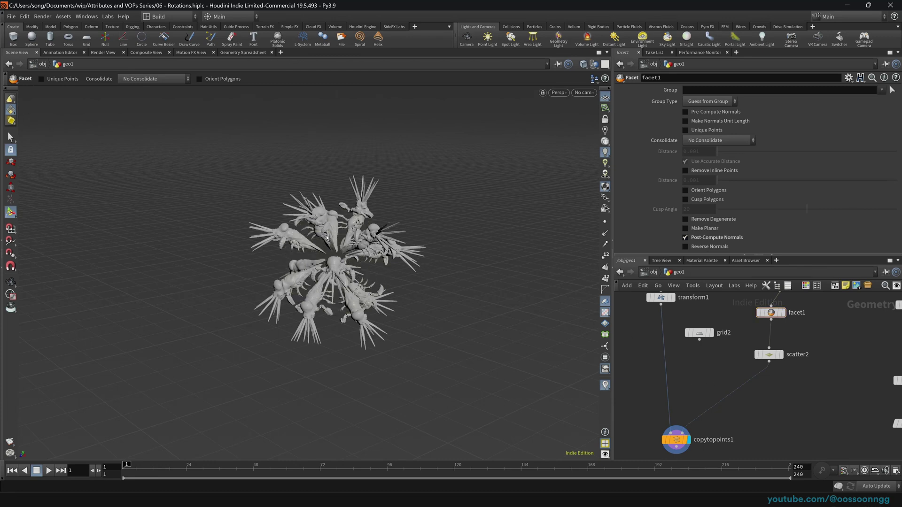
Set the squab Transform node's X rotation to 90
{"action": "middle_click_drag", "start_coordinate": [713, 347], "coordinate": [727, 381]}
{"action": "left_click", "coordinate": [674, 330]}
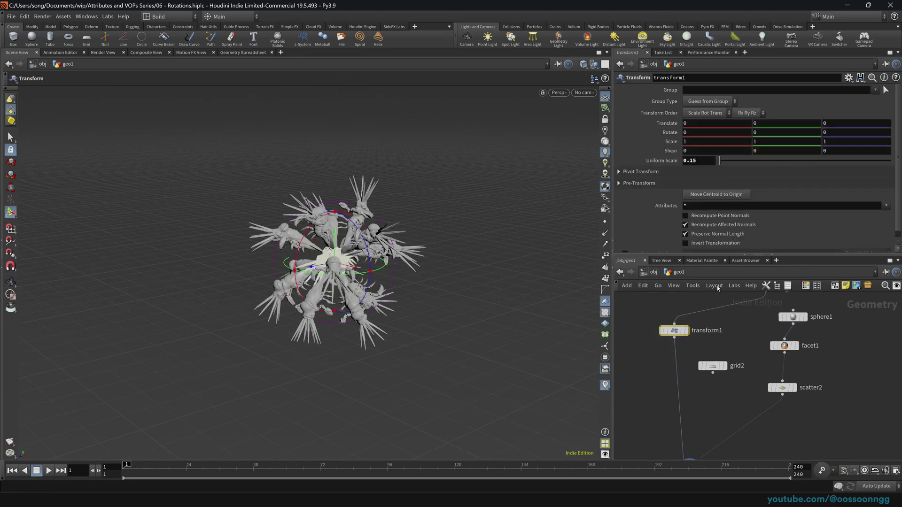
{"action": "left_click", "coordinate": [721, 132]}
{"action": "type", "text": "90"}
{"action": "key", "text": "Return"}
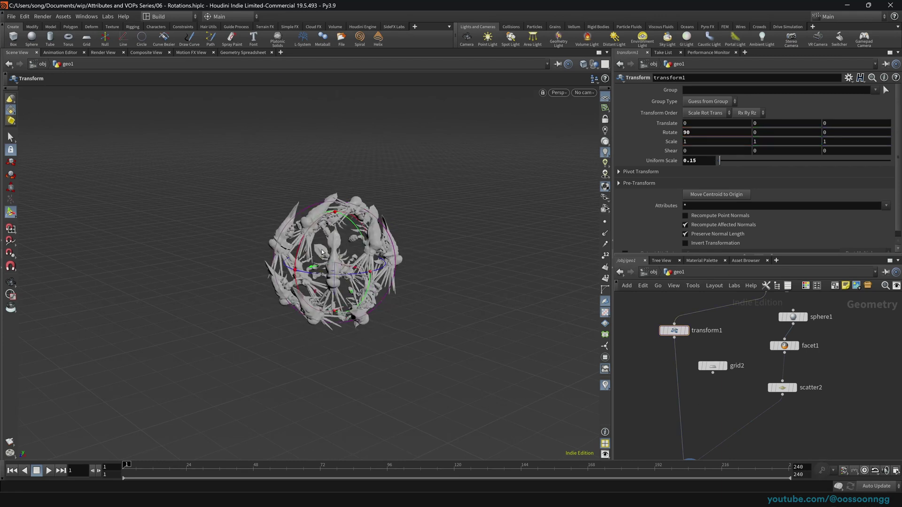
{"action": "mouse_move", "coordinate": [423, 212]}
{"action": "left_mouse_down", "text": "alt"}
{"action": "mouse_move", "coordinate": [459, 227]}
{"action": "mouse_move", "coordinate": [418, 206]}
{"action": "left_mouse_up", "text": "alt"}
Insert an Attribute Create node between the sphere's Scatter node and the Copy to Points node
{"action": "middle_click_drag", "start_coordinate": [838, 434], "coordinate": [798, 393]}
{"action": "left_click_drag", "start_coordinate": [649, 429], "coordinate": [636, 430]}
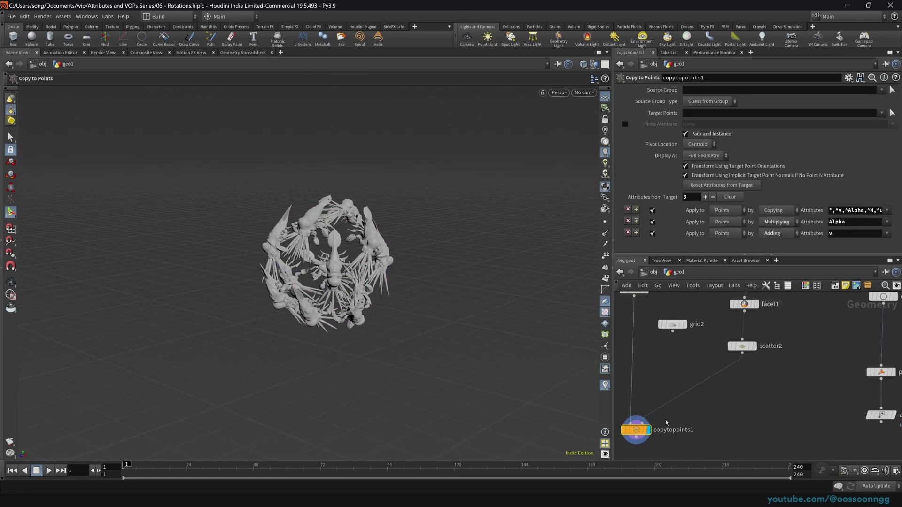
{"action": "mouse_move", "coordinate": [813, 406]}
{"action": "middle_mouse_down"}
{"action": "mouse_move", "coordinate": [816, 414]}
{"action": "mouse_move", "coordinate": [804, 410]}
{"action": "middle_mouse_up"}
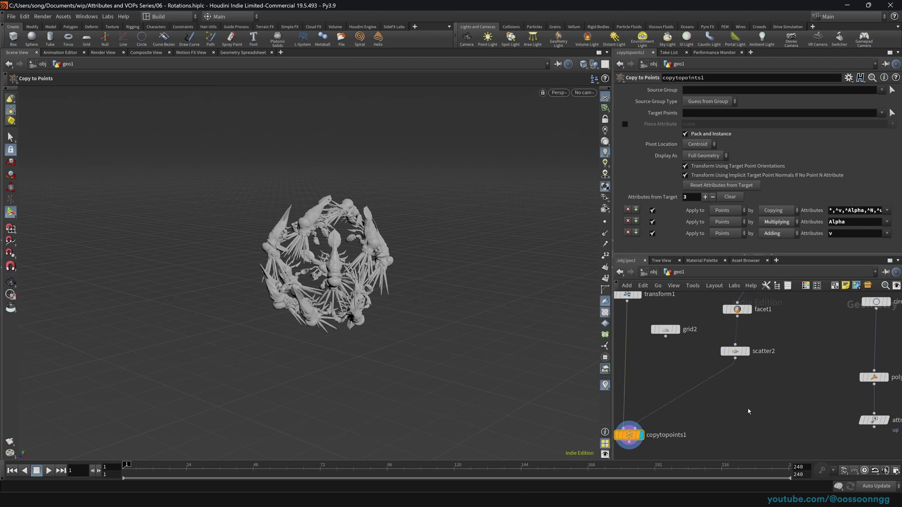
{"action": "left_click", "coordinate": [748, 409]}
{"action": "key", "text": "Tab"}
{"action": "type", "text": "acre"}
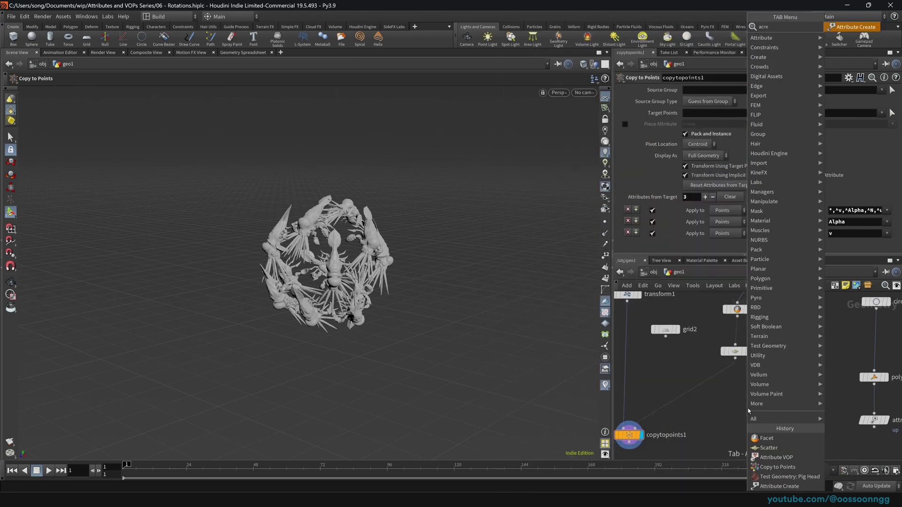
{"action": "key", "text": "Return"}
{"action": "left_click", "coordinate": [704, 393]}
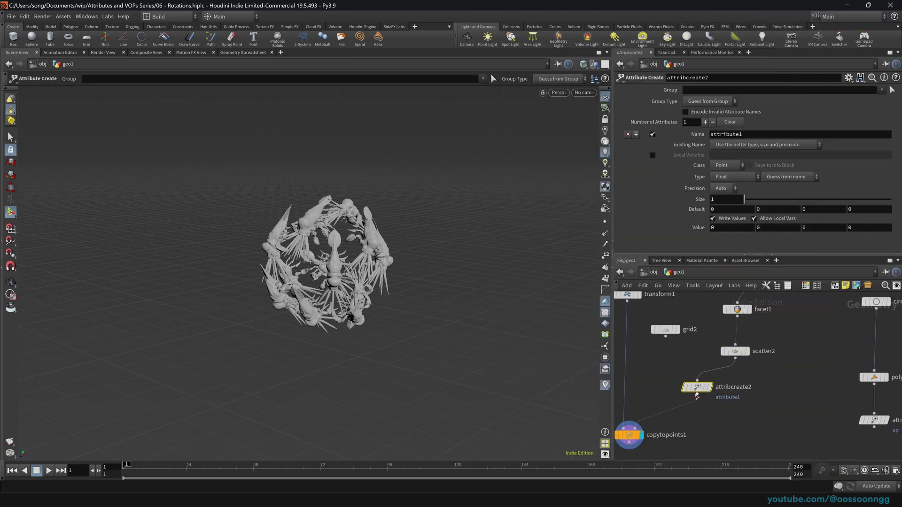
Name the new attribute up, make it a Vector and set its second value component to 1
{"action": "left_click", "coordinate": [765, 141]}
{"action": "left_click", "coordinate": [765, 135]}
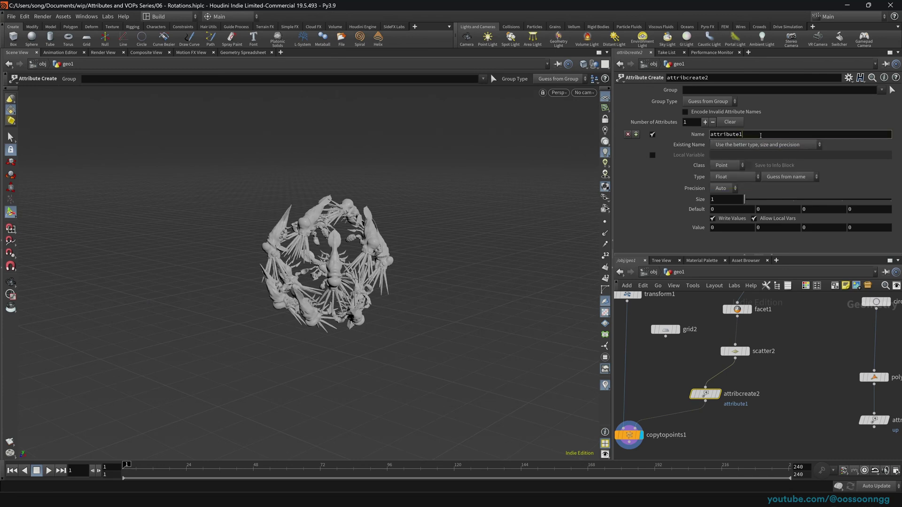
{"action": "left_click_drag", "start_coordinate": [759, 134], "coordinate": [640, 149]}
{"action": "type", "text": "up"}
{"action": "key", "text": "Return"}
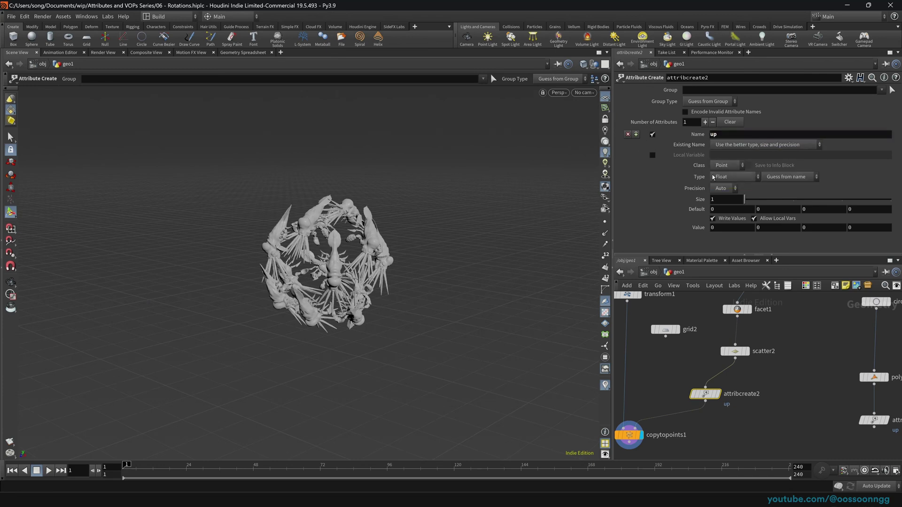
{"action": "left_click", "coordinate": [734, 176]}
{"action": "left_click", "coordinate": [745, 216]}
{"action": "double_click", "coordinate": [757, 217]}
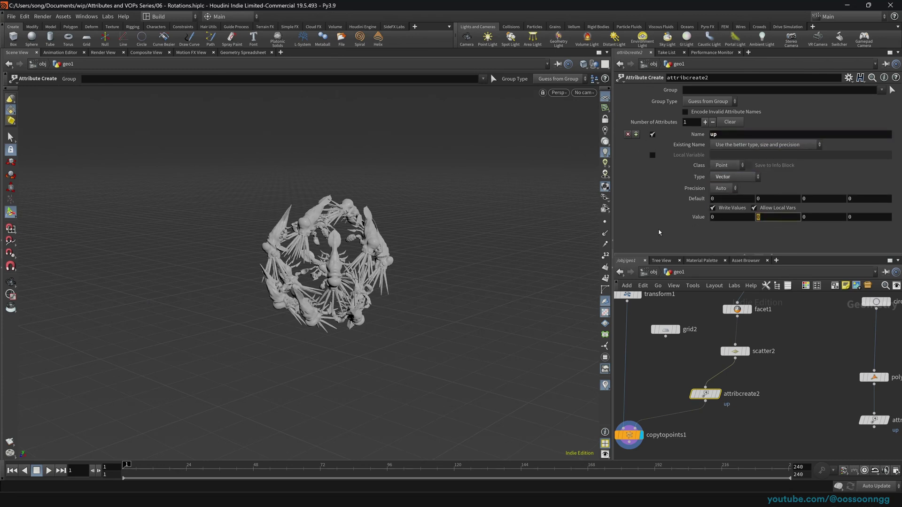
{"action": "type", "text": "1"}
{"action": "key", "text": "Return"}
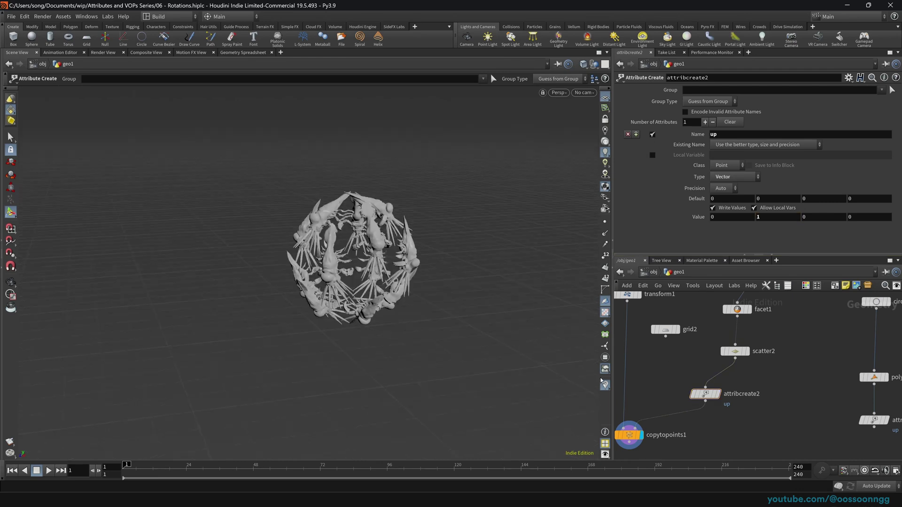
Move the Attribute Create node aside and wire a new Attribute VOP between the Scatter and Copy to Points nodes instead
{"action": "left_click_drag", "start_coordinate": [711, 394], "coordinate": [757, 413]}
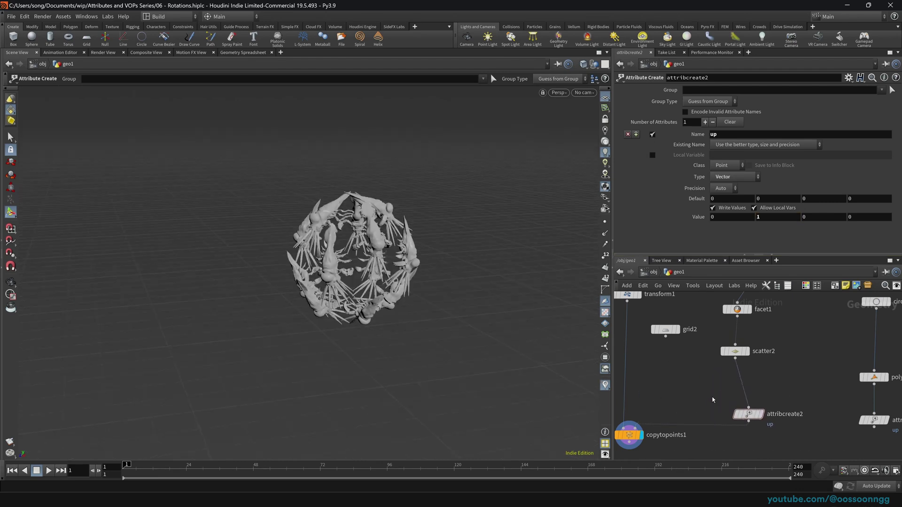
{"action": "key", "text": "Tab"}
{"action": "type", "text": "attvop"}
{"action": "key", "text": "Return"}
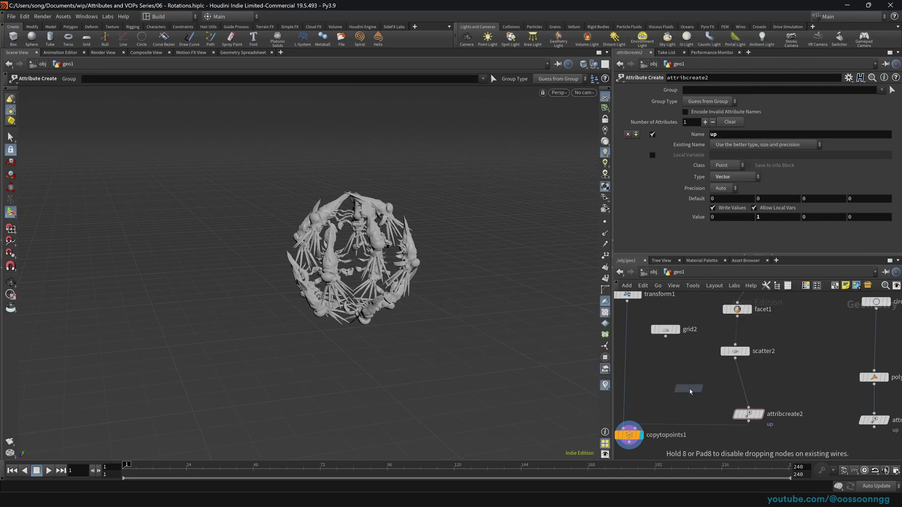
{"action": "left_click", "coordinate": [688, 389]}
{"action": "left_click_drag", "start_coordinate": [735, 359], "coordinate": [623, 436]}
Open the Attribute VOP's inner network and enlarge the network editor
{"action": "key", "text": "i"}
{"action": "left_click_drag", "start_coordinate": [617, 261], "coordinate": [488, 261]}
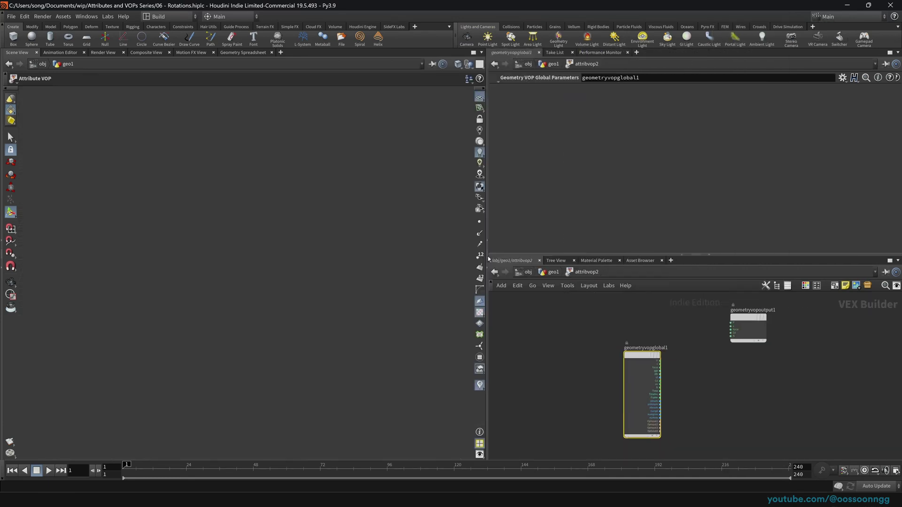
{"action": "left_click_drag", "start_coordinate": [688, 255], "coordinate": [688, 216]}
{"action": "left_click_drag", "start_coordinate": [647, 336], "coordinate": [593, 289]}
{"action": "scroll", "coordinate": [701, 329], "scroll_direction": "up", "scroll_amount": 2}
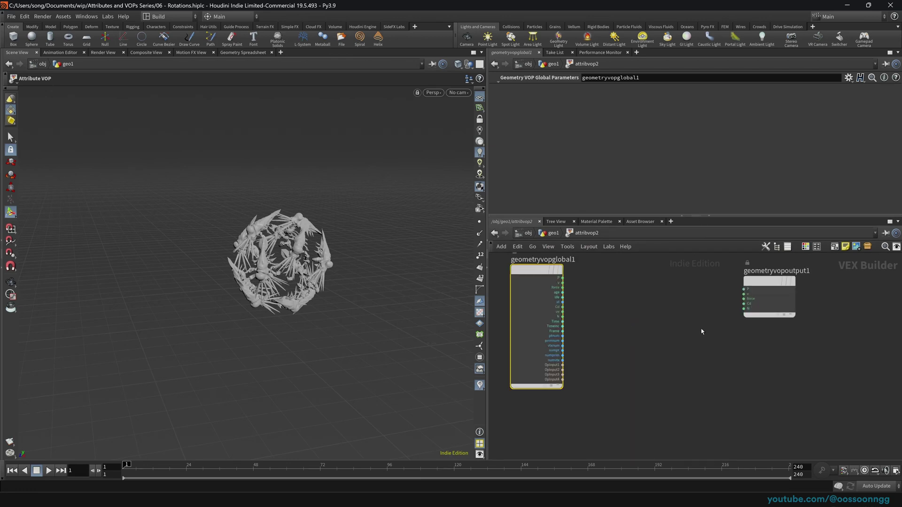
Connect the N output of the global parameters to the N input of the geometry output
{"action": "left_click", "coordinate": [598, 295]}
{"action": "middle_click_drag", "start_coordinate": [598, 296], "coordinate": [625, 339]}
{"action": "left_click_drag", "start_coordinate": [799, 325], "coordinate": [794, 316]}
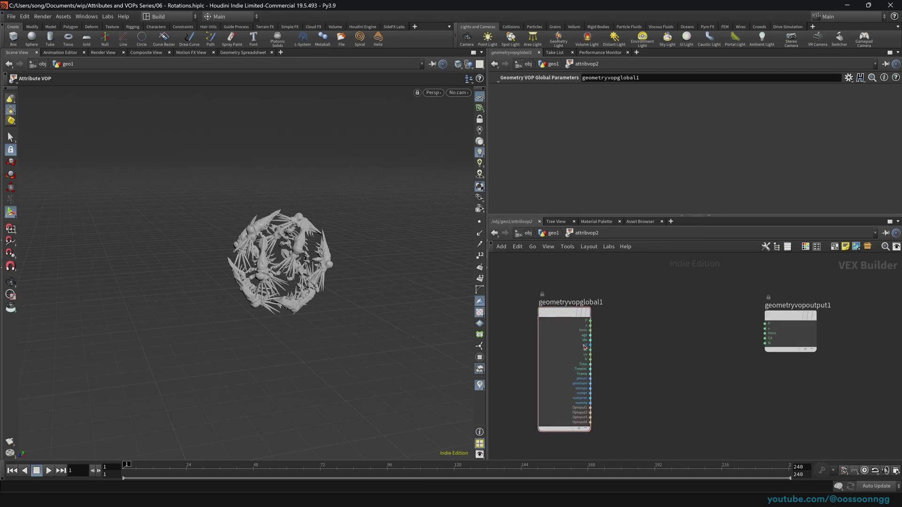
{"action": "left_click_drag", "start_coordinate": [593, 359], "coordinate": [776, 344]}
Return to the geometry network and examine how the squab copies are oriented around the sphere
{"action": "left_click", "coordinate": [553, 233]}
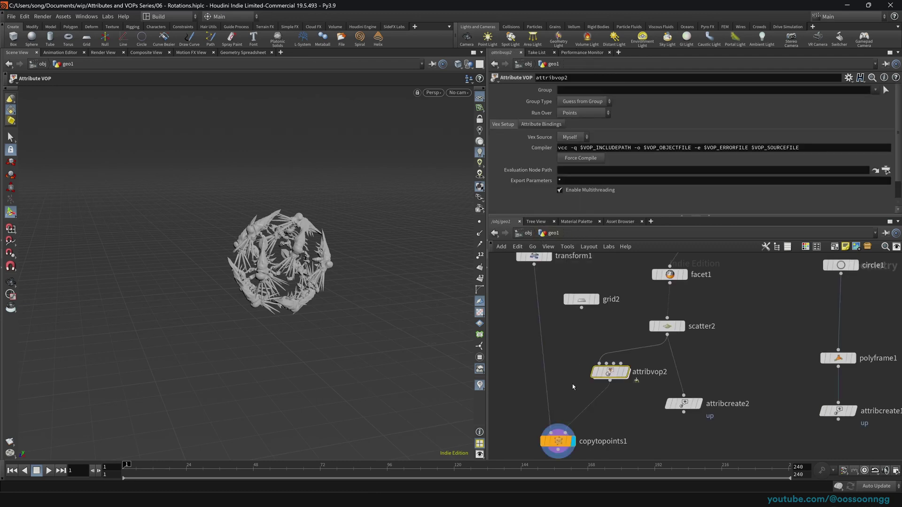
{"action": "double_click", "coordinate": [615, 373]}
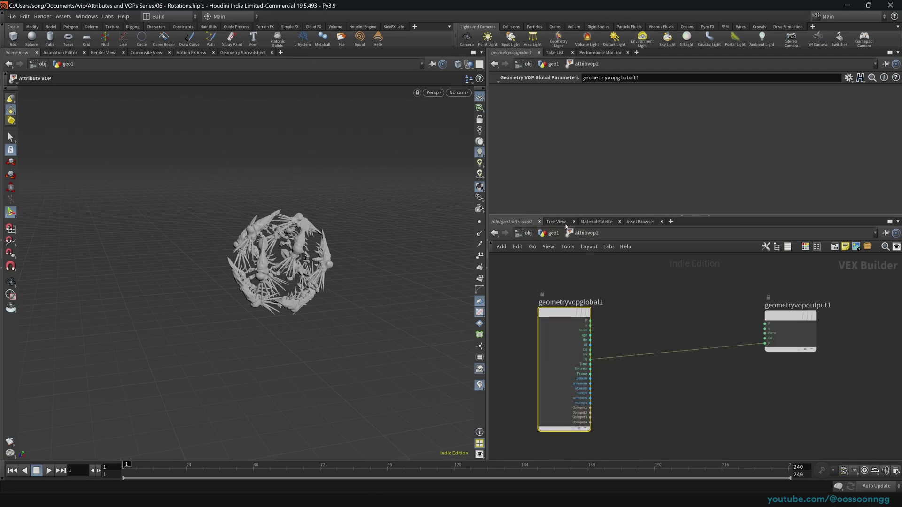
{"action": "left_click", "coordinate": [553, 233]}
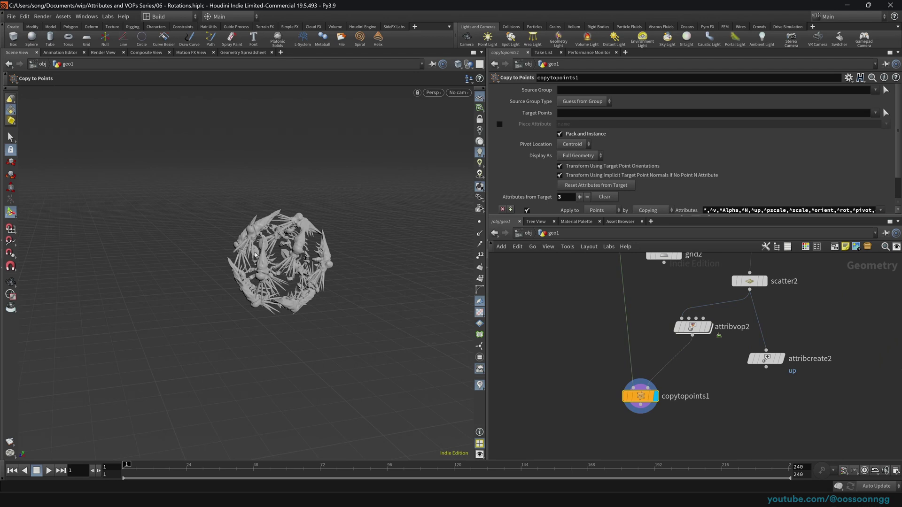
{"action": "right_click_drag", "start_coordinate": [261, 259], "coordinate": [374, 211], "text": "alt"}
{"action": "left_click_drag", "start_coordinate": [375, 211], "coordinate": [306, 247], "text": "alt"}
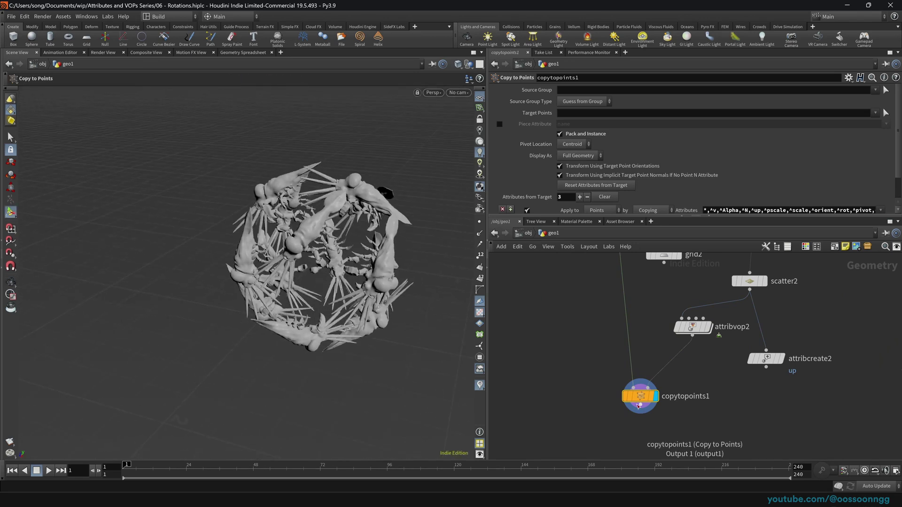
{"action": "left_click_drag", "start_coordinate": [639, 398], "coordinate": [596, 394]}
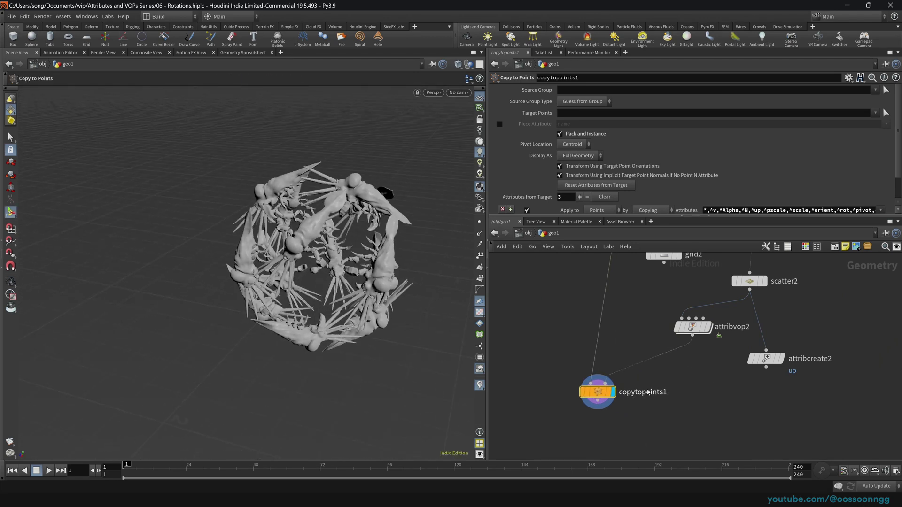
Add a Bind Export node inside the Attribute VOP and name its parameter rot
{"action": "double_click", "coordinate": [695, 326]}
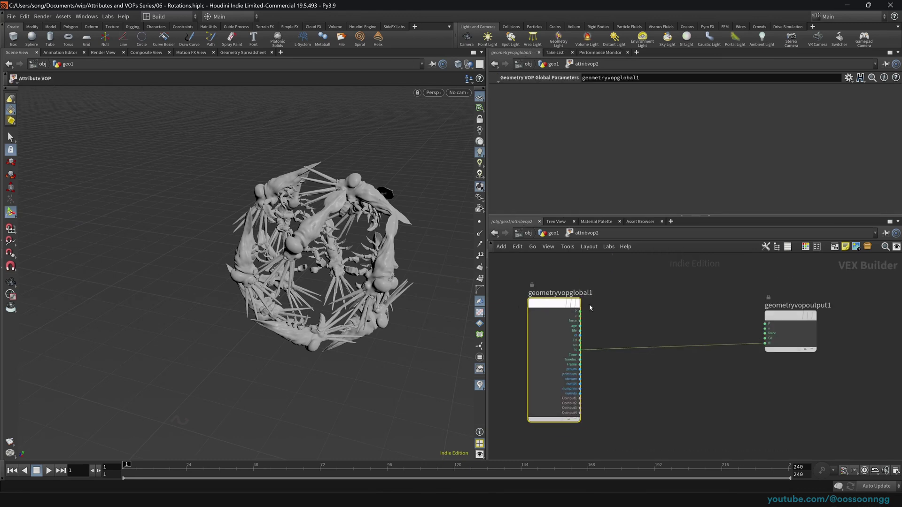
{"action": "key", "text": "Tab"}
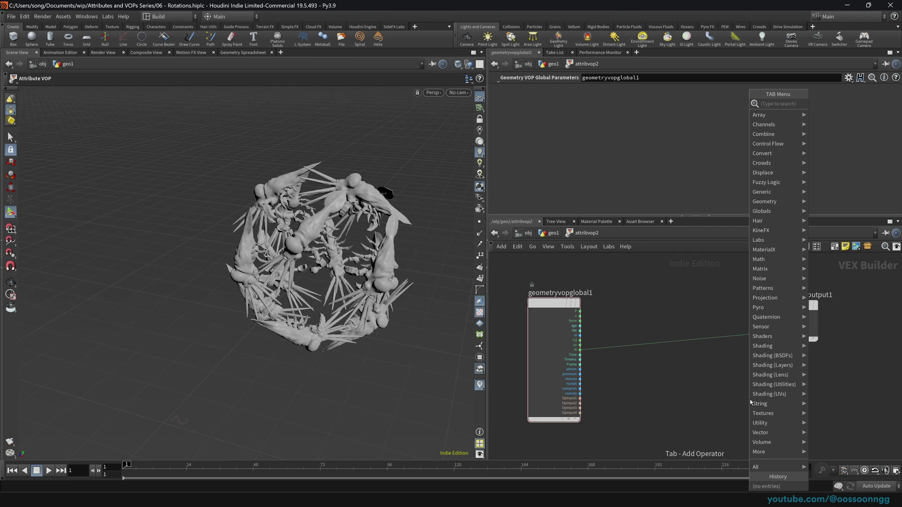
{"action": "type", "text": "bind"}
{"action": "key", "text": "Down"}
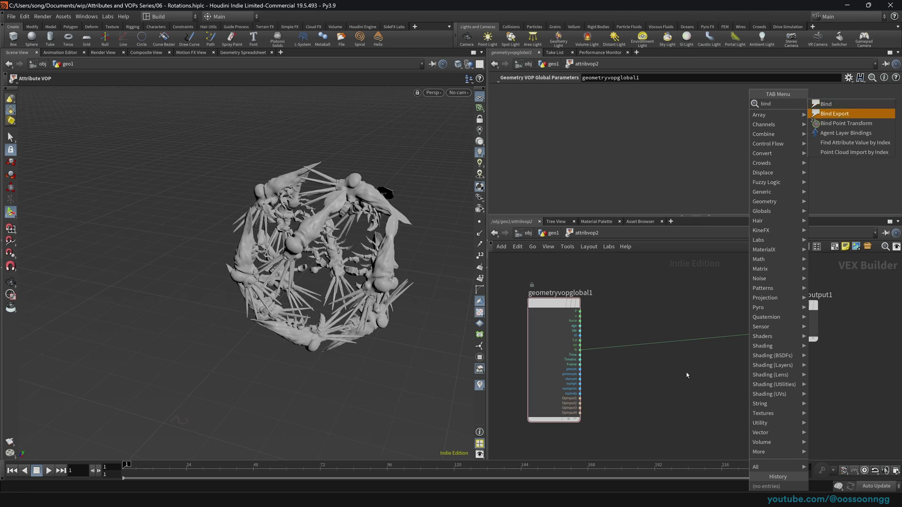
{"action": "key", "text": "Return"}
{"action": "key", "text": "Return"}
{"action": "double_click", "coordinate": [563, 89]}
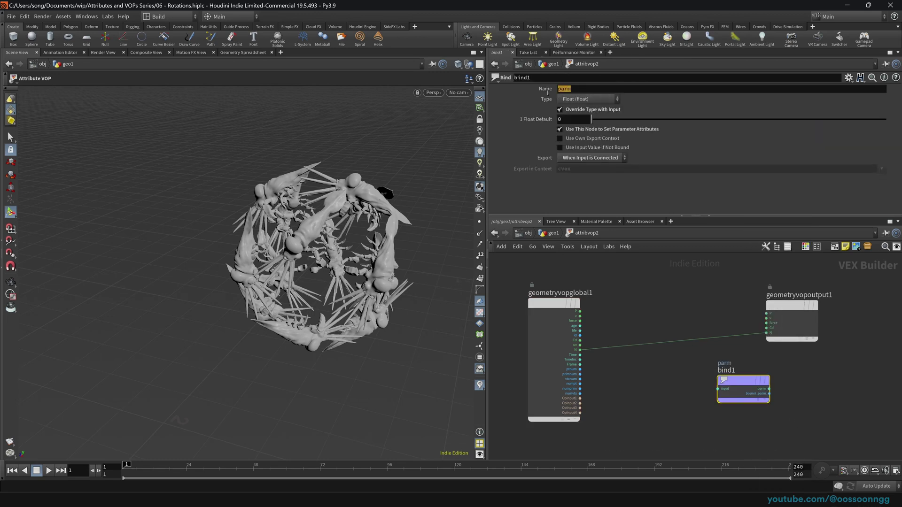
{"action": "type", "text": "rot"}
{"action": "key", "text": "Return"}
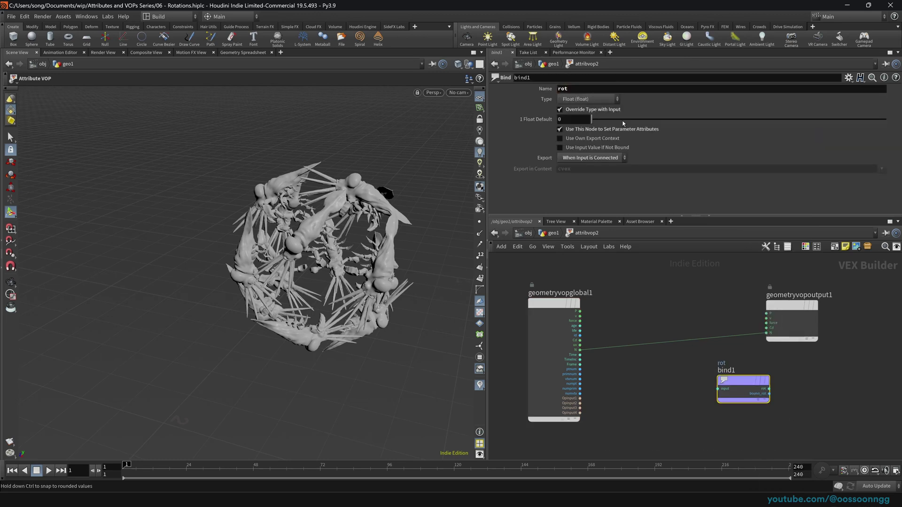
Set the rot Bind node's type to 4 Floats (vector4) and place it below the geometry output node
{"action": "left_click", "coordinate": [572, 97]}
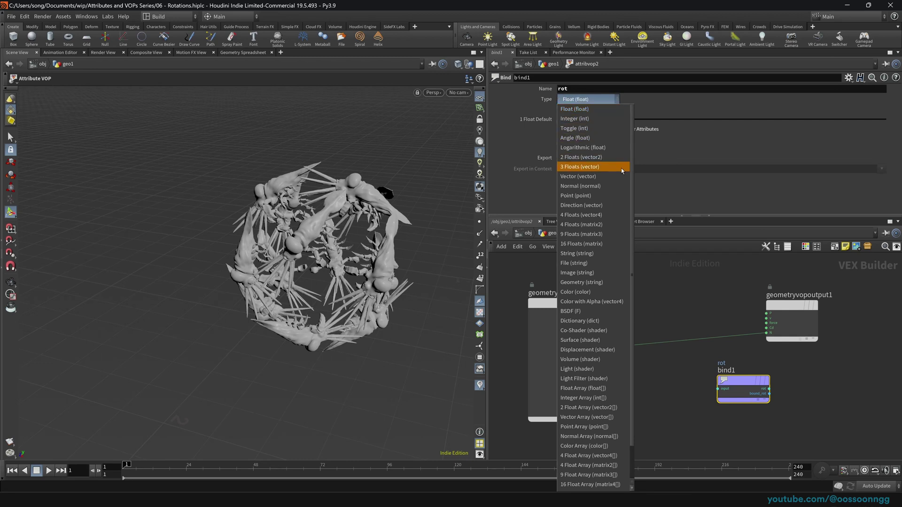
{"action": "left_click", "coordinate": [614, 219]}
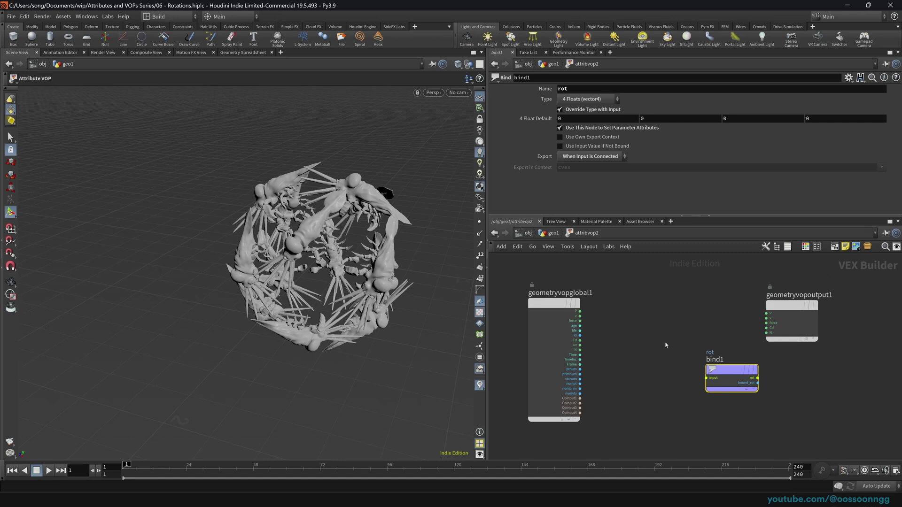
{"action": "left_click_drag", "start_coordinate": [553, 315], "coordinate": [540, 315]}
{"action": "left_click_drag", "start_coordinate": [732, 372], "coordinate": [806, 401]}
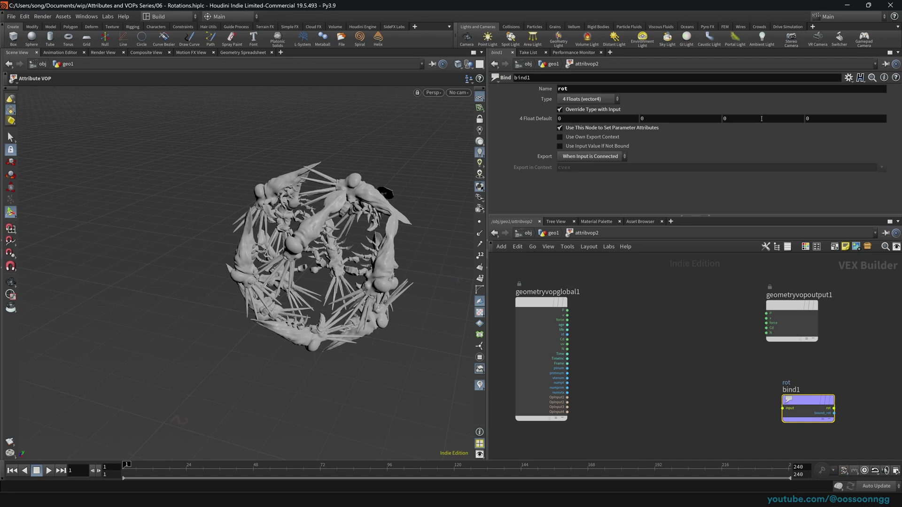
{"action": "left_click", "coordinate": [817, 119]}
{"action": "left_click_drag", "start_coordinate": [814, 402], "coordinate": [794, 394]}
{"action": "left_click_drag", "start_coordinate": [789, 322], "coordinate": [788, 320]}
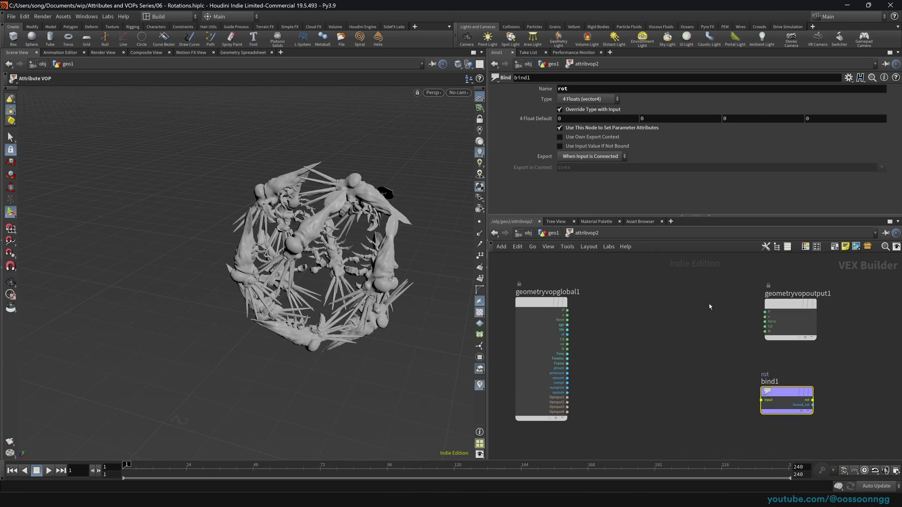
Add a Vector to Vector4 node and wire the global N through it into the rot Bind node's input
{"action": "left_click", "coordinate": [709, 304]}
{"action": "key", "text": "Tab"}
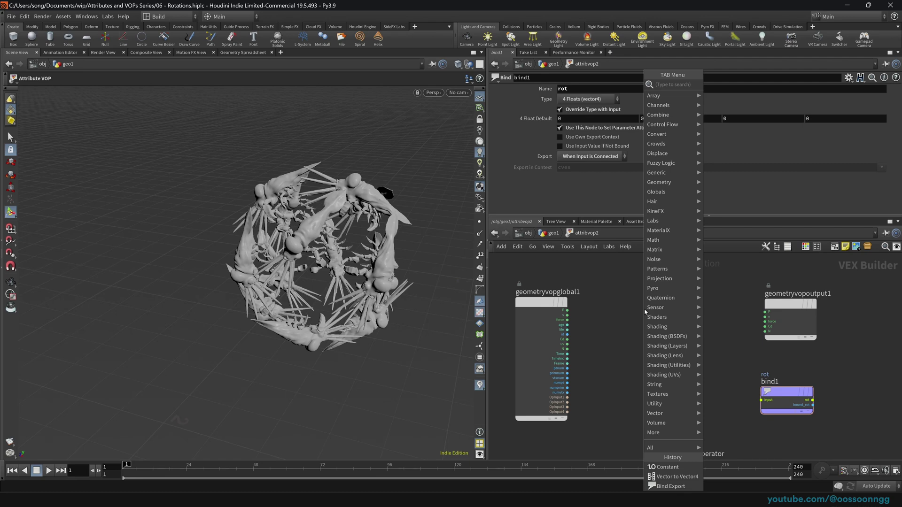
{"action": "type", "text": "flo"}
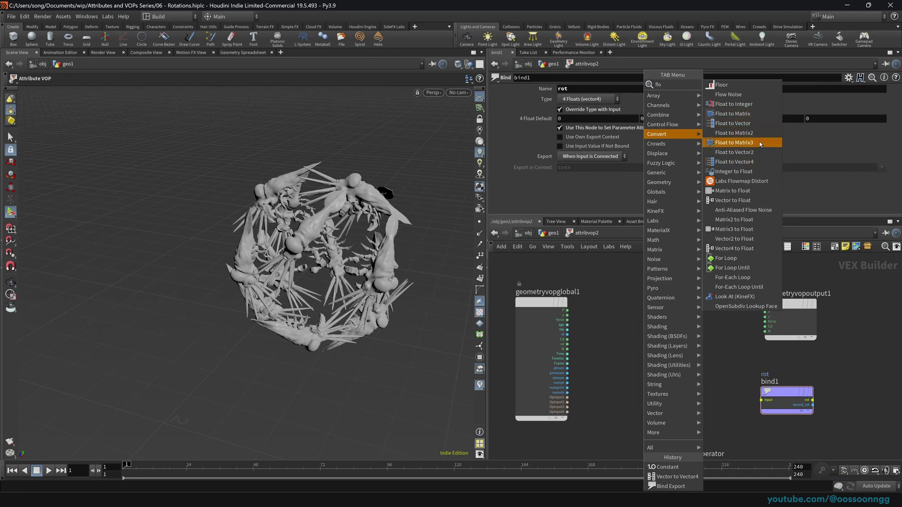
{"action": "key", "text": "BackSpace"}
{"action": "key", "text": "BackSpace"}
{"action": "key", "text": "BackSpace"}
{"action": "type", "text": "vector"}
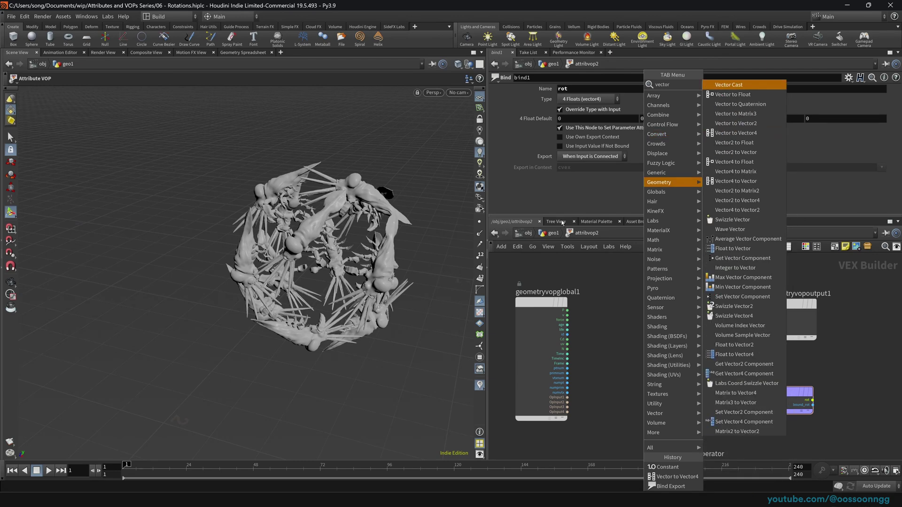
{"action": "left_click", "coordinate": [725, 133]}
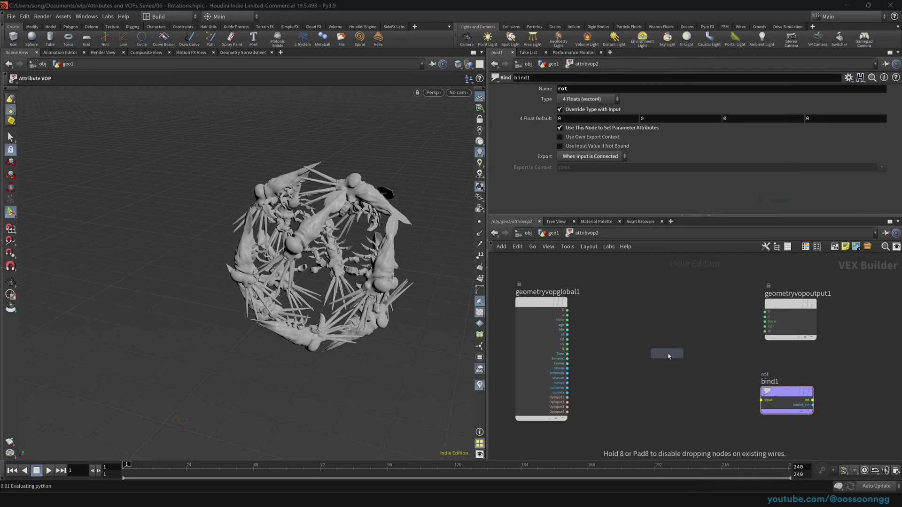
{"action": "left_click", "coordinate": [669, 356]}
{"action": "left_click_drag", "start_coordinate": [671, 352], "coordinate": [690, 378]}
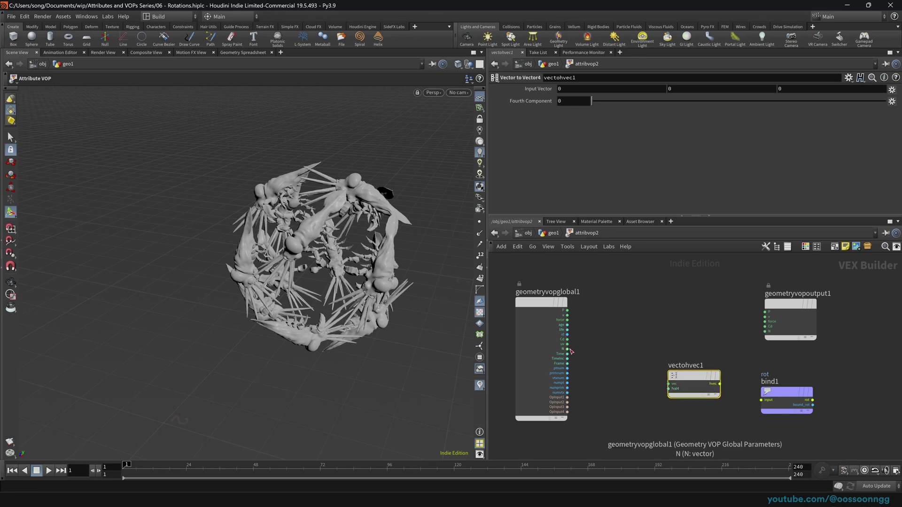
{"action": "left_click_drag", "start_coordinate": [568, 349], "coordinate": [761, 401]}
{"action": "left_click_drag", "start_coordinate": [674, 390], "coordinate": [676, 406]}
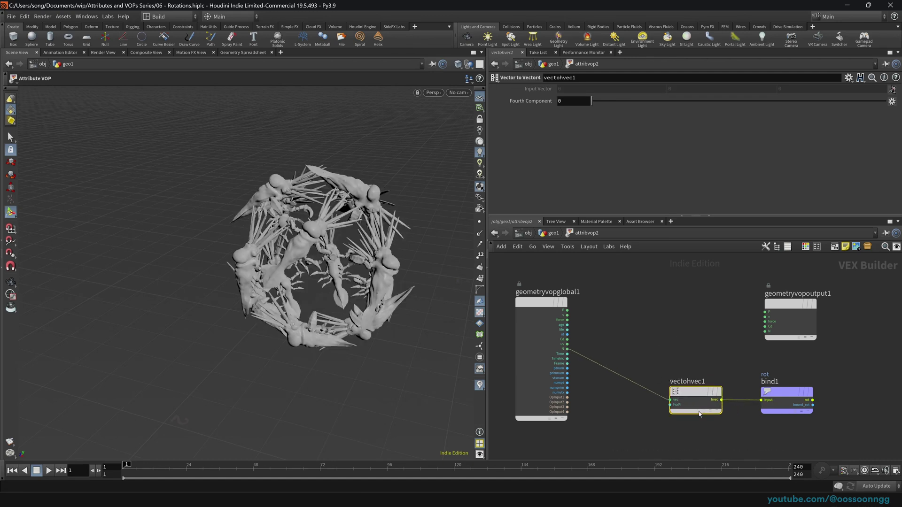
Add a Constant node and wire its value into the fourth component input of the Vector to Vector4 node
{"action": "middle_click_drag", "start_coordinate": [631, 401], "coordinate": [639, 370]}
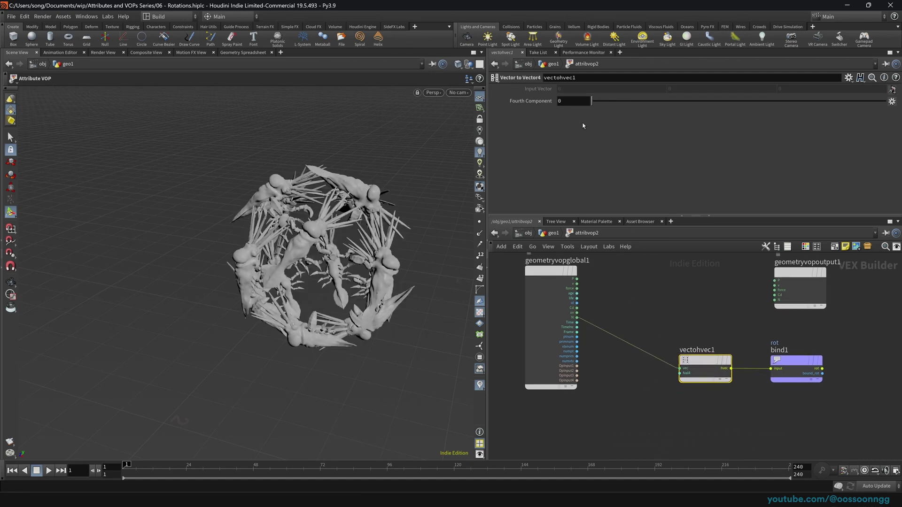
{"action": "mouse_move", "coordinate": [591, 101]}
{"action": "left_mouse_down"}
{"action": "mouse_move", "coordinate": [818, 105]}
{"action": "mouse_move", "coordinate": [579, 107]}
{"action": "left_mouse_up"}
{"action": "key", "text": "Tab"}
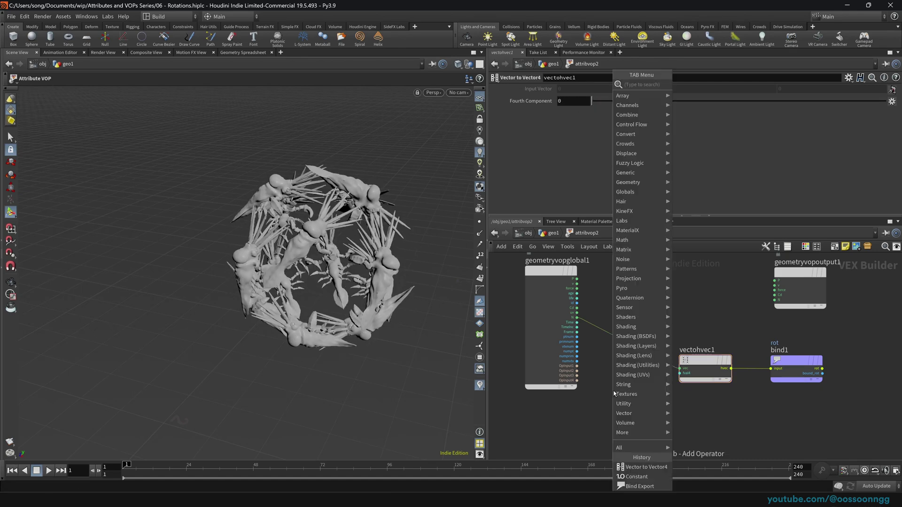
{"action": "type", "text": "const"}
{"action": "key", "text": "Return"}
{"action": "left_click", "coordinate": [631, 409]}
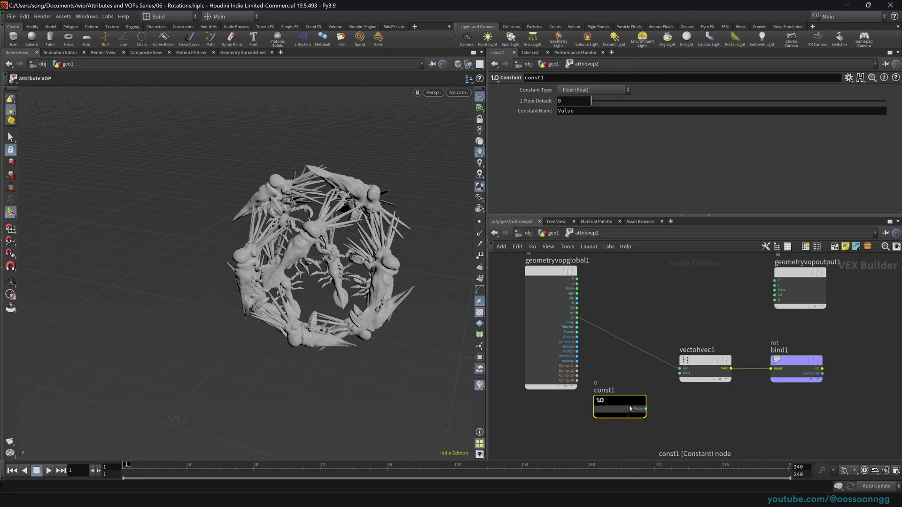
{"action": "left_click_drag", "start_coordinate": [645, 408], "coordinate": [679, 373]}
{"action": "left_click_drag", "start_coordinate": [610, 405], "coordinate": [611, 402]}
Move the geometry global parameters node farther away from the Vector to Vector4 node
{"action": "mouse_move", "coordinate": [591, 102]}
{"action": "left_mouse_down"}
{"action": "mouse_move", "coordinate": [824, 106]}
{"action": "mouse_move", "coordinate": [589, 110]}
{"action": "left_mouse_up"}
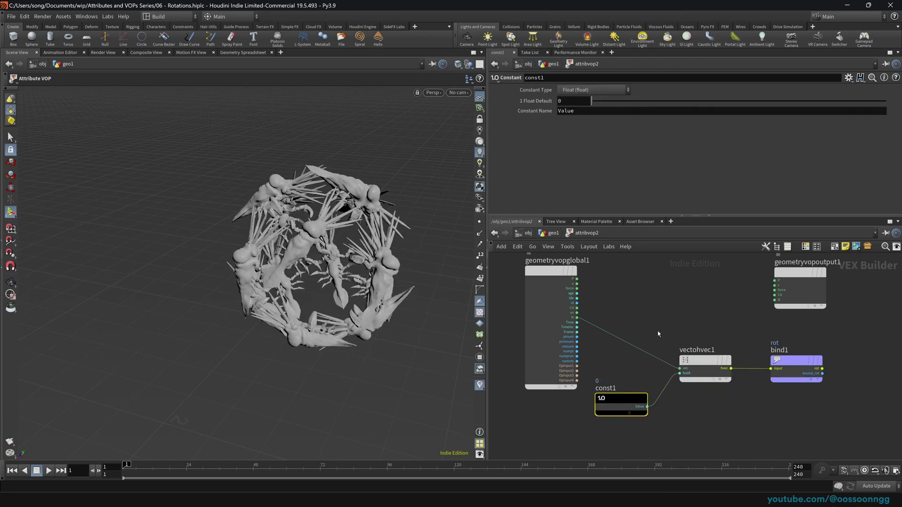
{"action": "left_click", "coordinate": [705, 362]}
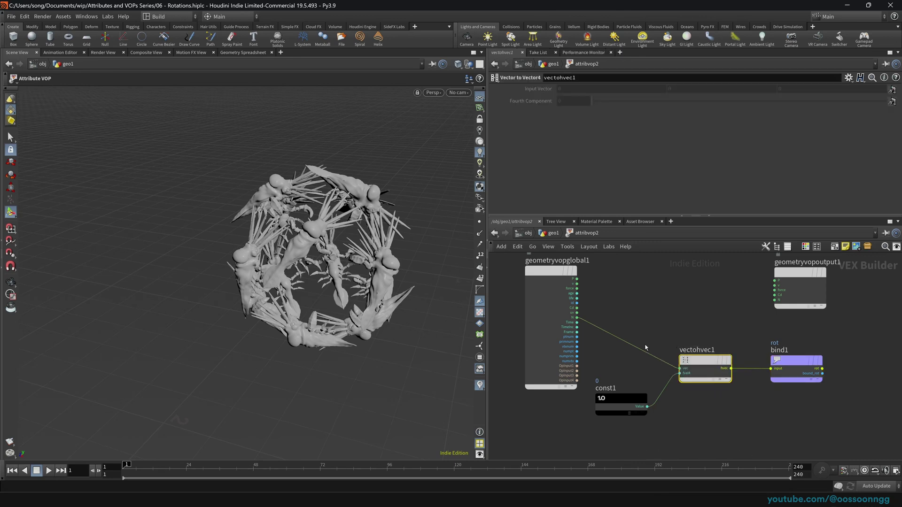
{"action": "left_click_drag", "start_coordinate": [537, 275], "coordinate": [514, 275]}
{"action": "mouse_move", "coordinate": [707, 362]}
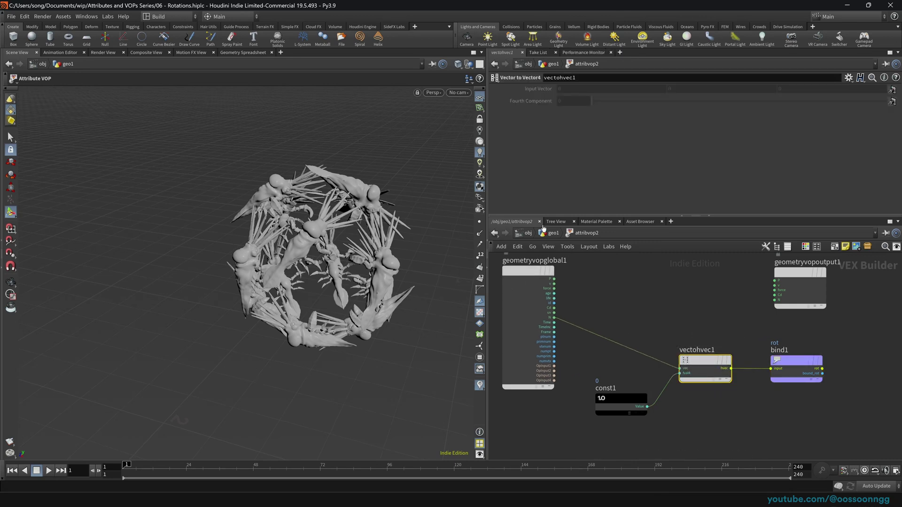
Try varying the Constant node's float value and examine the squab copies' rotation up close from different angles
{"action": "left_click_drag", "start_coordinate": [578, 370], "coordinate": [649, 419]}
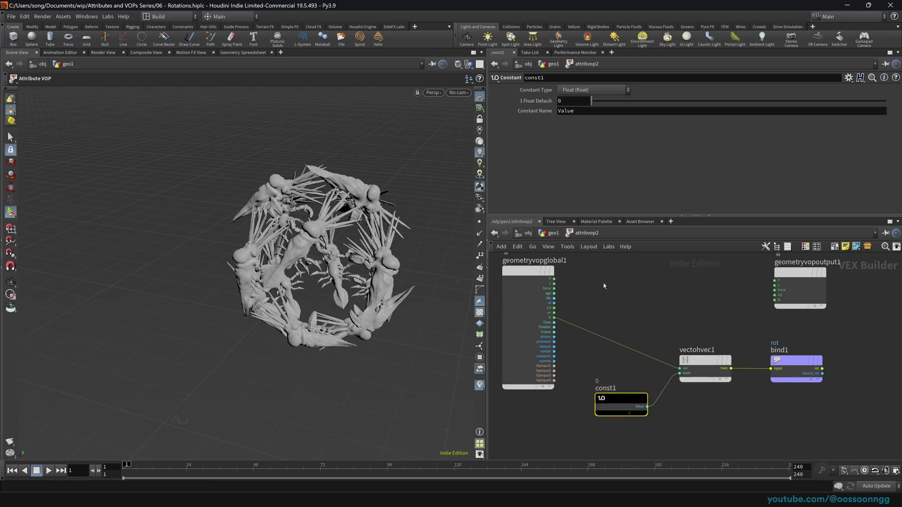
{"action": "left_click_drag", "start_coordinate": [599, 100], "coordinate": [577, 110]}
{"action": "key", "text": "Escape"}
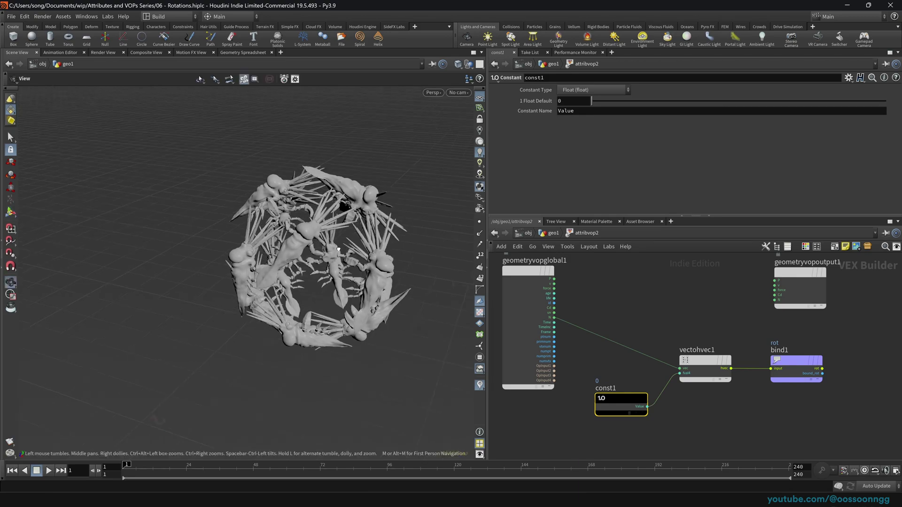
{"action": "scroll", "coordinate": [348, 251], "scroll_direction": "up", "scroll_amount": 8}
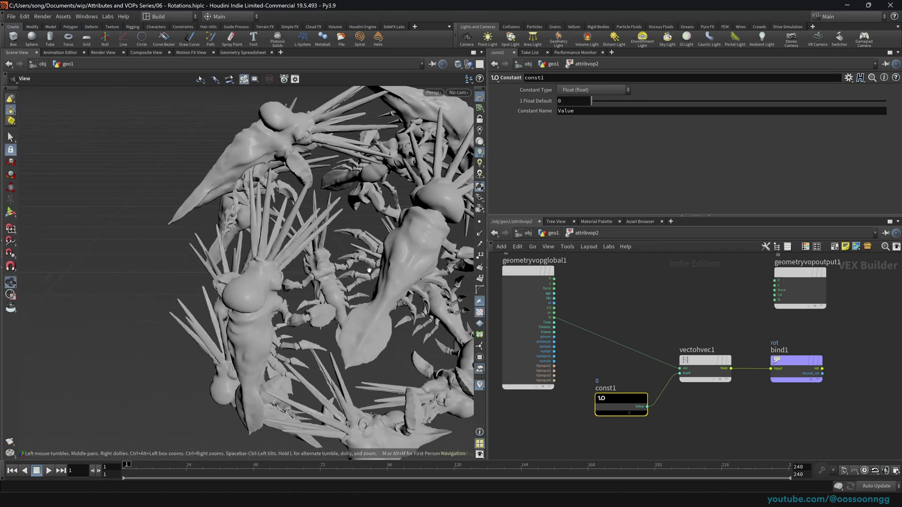
{"action": "left_click_drag", "start_coordinate": [292, 283], "coordinate": [324, 266]}
{"action": "mouse_move", "coordinate": [324, 266]}
{"action": "right_mouse_down"}
{"action": "mouse_move", "coordinate": [373, 269]}
{"action": "mouse_move", "coordinate": [323, 273]}
{"action": "right_mouse_up"}
{"action": "scroll", "coordinate": [323, 273], "scroll_direction": "down", "scroll_amount": 10}
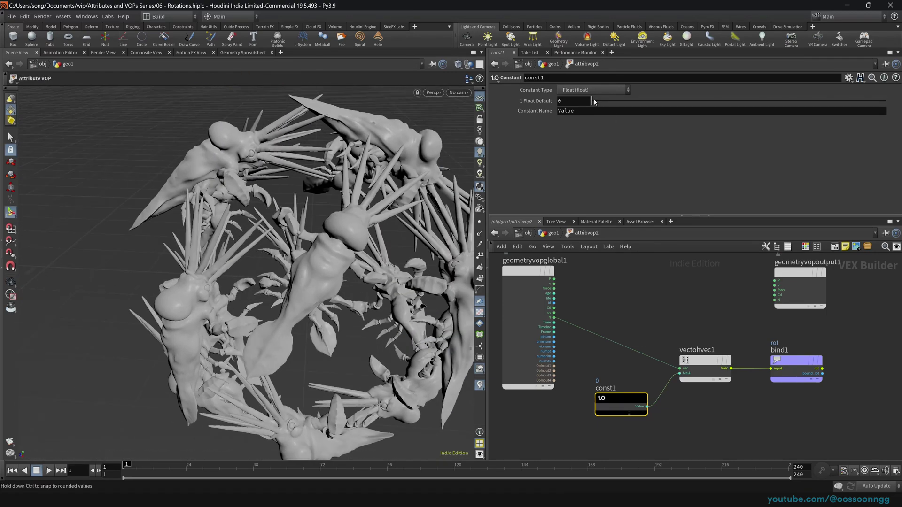
{"action": "left_click_drag", "start_coordinate": [591, 101], "coordinate": [635, 113]}
In the geometry network, examine the attribvop2 points with point normals shown, and display the squab copies from copytopoints1 again
{"action": "key", "text": "u"}
{"action": "middle_click_drag", "start_coordinate": [581, 312], "coordinate": [554, 373]}
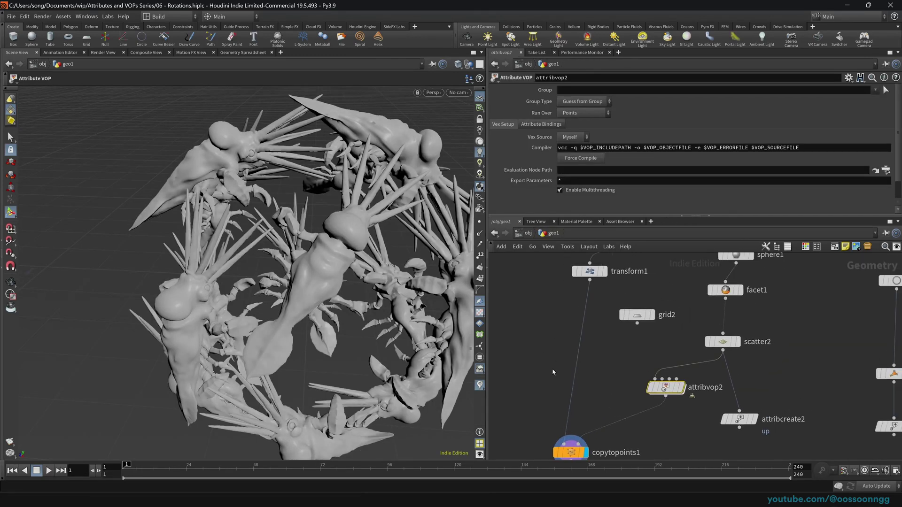
{"action": "left_click", "coordinate": [679, 387]}
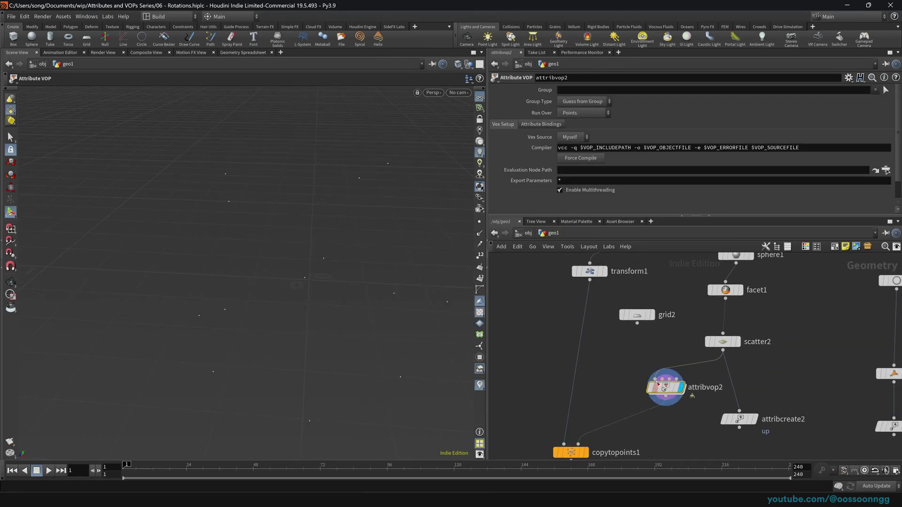
{"action": "left_click", "coordinate": [479, 235]}
{"action": "left_click_drag", "start_coordinate": [322, 263], "coordinate": [257, 280]}
{"action": "key", "text": "Escape"}
{"action": "left_click_drag", "start_coordinate": [261, 272], "coordinate": [130, 324]}
{"action": "key", "text": "Return"}
{"action": "left_click", "coordinate": [586, 452]}
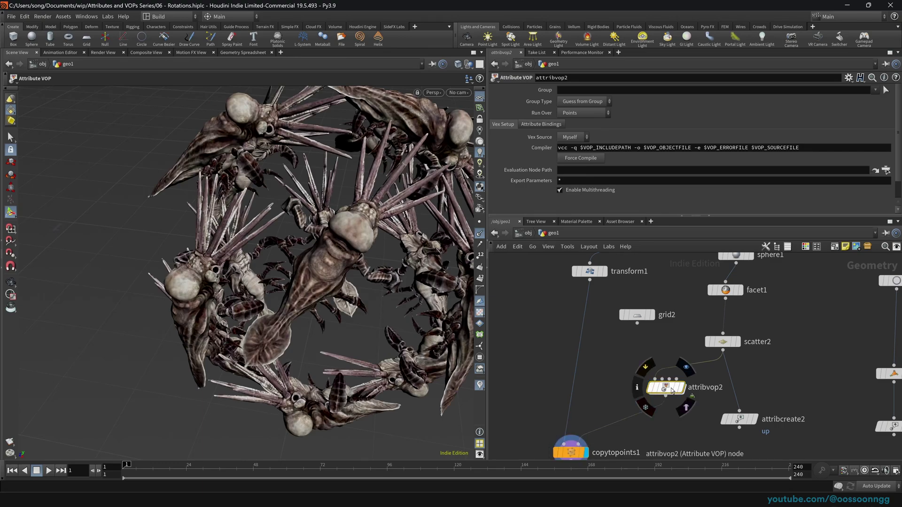
Go back inside attribvop2, try a Constant float value of about 0.11, and reset it to 0
{"action": "key", "text": "Return"}
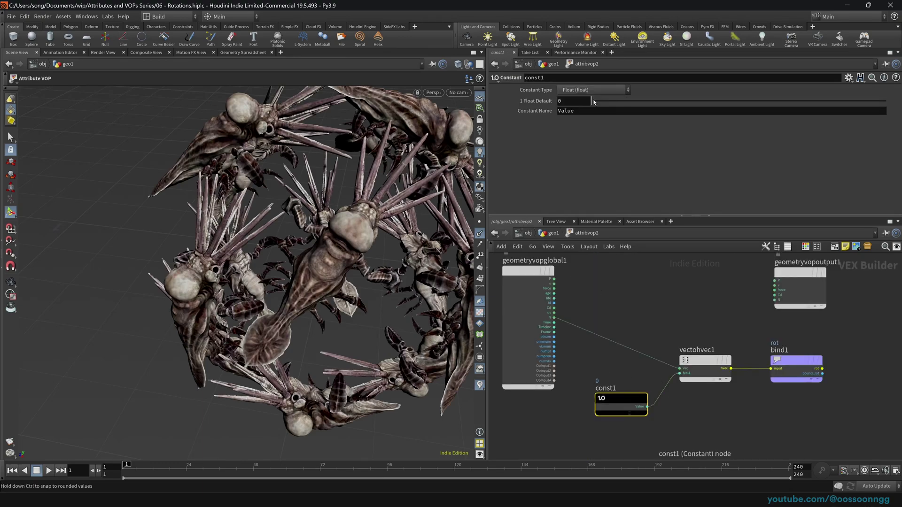
{"action": "mouse_move", "coordinate": [593, 102]}
{"action": "left_mouse_down"}
{"action": "mouse_move", "coordinate": [874, 102]}
{"action": "mouse_move", "coordinate": [604, 103]}
{"action": "left_mouse_up"}
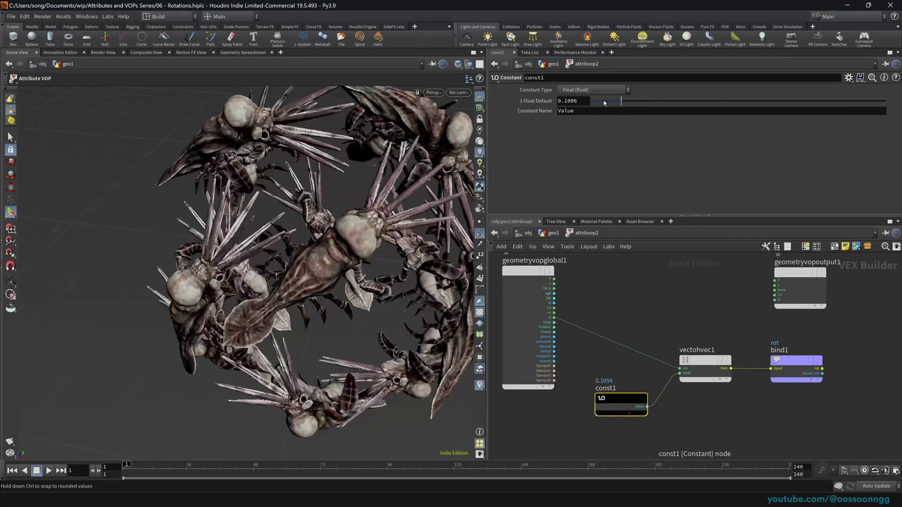
{"action": "mouse_move", "coordinate": [569, 98]}
{"action": "middle_mouse_down"}
{"action": "mouse_move", "coordinate": [744, 104]}
{"action": "mouse_move", "coordinate": [384, 108]}
{"action": "mouse_move", "coordinate": [572, 100]}
{"action": "middle_mouse_up"}
{"action": "left_click_drag", "start_coordinate": [617, 101], "coordinate": [591, 102]}
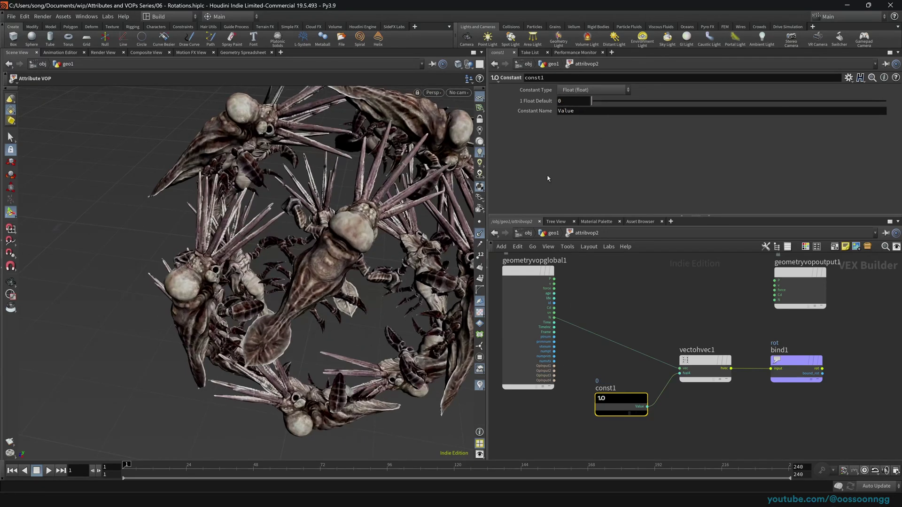
Return to the geometry network and display copytopoints2 with the point normals hidden
{"action": "left_click", "coordinate": [547, 233]}
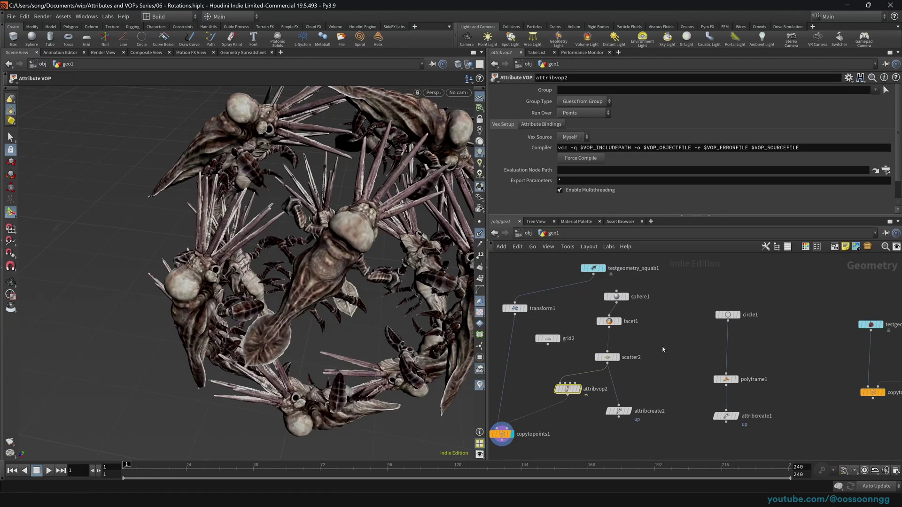
{"action": "scroll", "coordinate": [617, 337], "scroll_direction": "up", "scroll_amount": 3}
{"action": "middle_click_drag", "start_coordinate": [728, 366], "coordinate": [606, 337]}
{"action": "left_click", "coordinate": [717, 369]}
{"action": "left_click", "coordinate": [702, 369]}
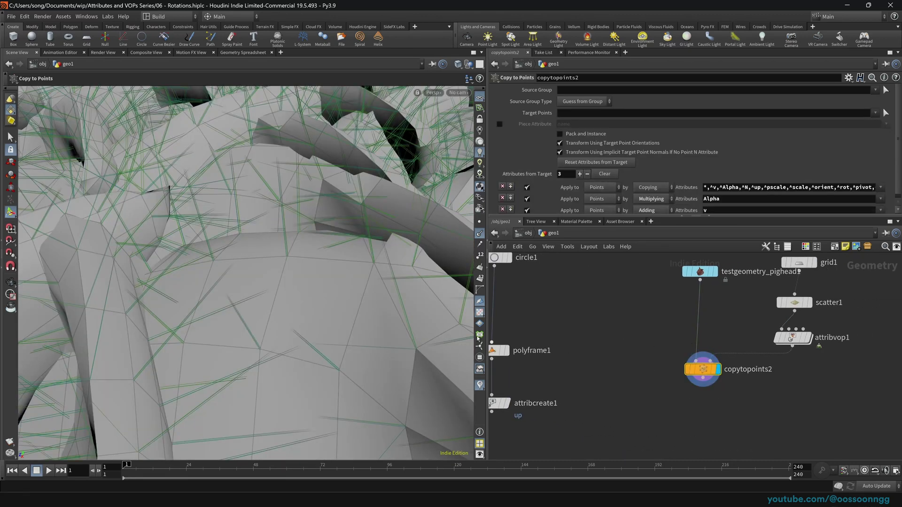
{"action": "left_click", "coordinate": [480, 233]}
Examine how the pig head copies are oriented across the whole grid
{"action": "key", "text": "Escape"}
{"action": "right_click_drag", "start_coordinate": [362, 236], "coordinate": [269, 248]}
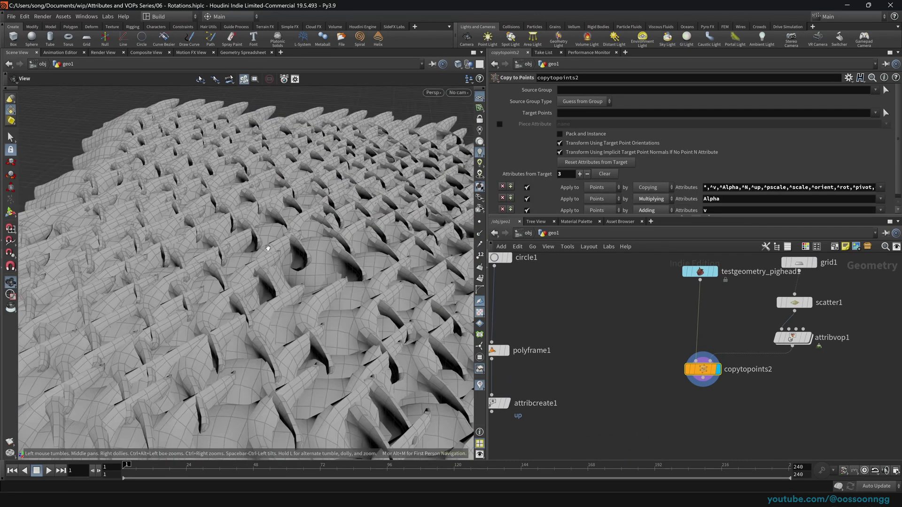
{"action": "right_click_drag", "start_coordinate": [327, 243], "coordinate": [237, 250]}
{"action": "left_click_drag", "start_coordinate": [238, 249], "coordinate": [244, 301]}
{"action": "right_click_drag", "start_coordinate": [305, 268], "coordinate": [235, 277]}
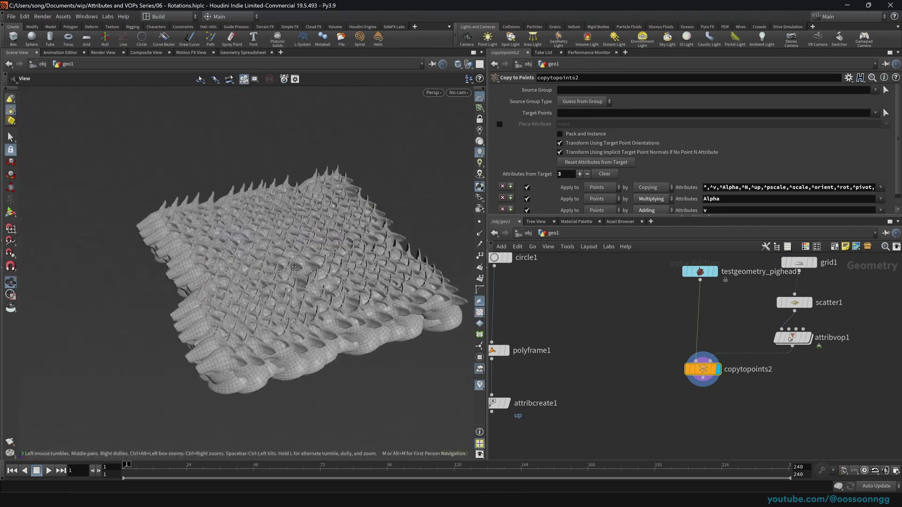
{"action": "left_click_drag", "start_coordinate": [235, 277], "coordinate": [312, 273]}
{"action": "middle_click_drag", "start_coordinate": [366, 267], "coordinate": [284, 270]}
{"action": "right_click_drag", "start_coordinate": [284, 270], "coordinate": [329, 268]}
{"action": "left_click_drag", "start_coordinate": [329, 268], "coordinate": [413, 253]}
Spread out the copytopoints2, pig head and attribvop1 nodes to make room in the network
{"action": "left_click_drag", "start_coordinate": [708, 365], "coordinate": [665, 378]}
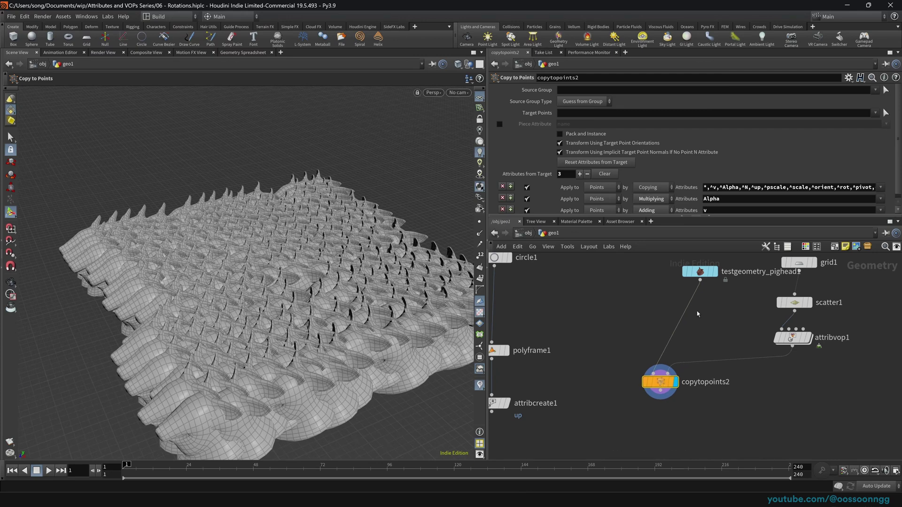
{"action": "left_click_drag", "start_coordinate": [697, 275], "coordinate": [598, 285]}
{"action": "left_click_drag", "start_coordinate": [793, 337], "coordinate": [784, 355]}
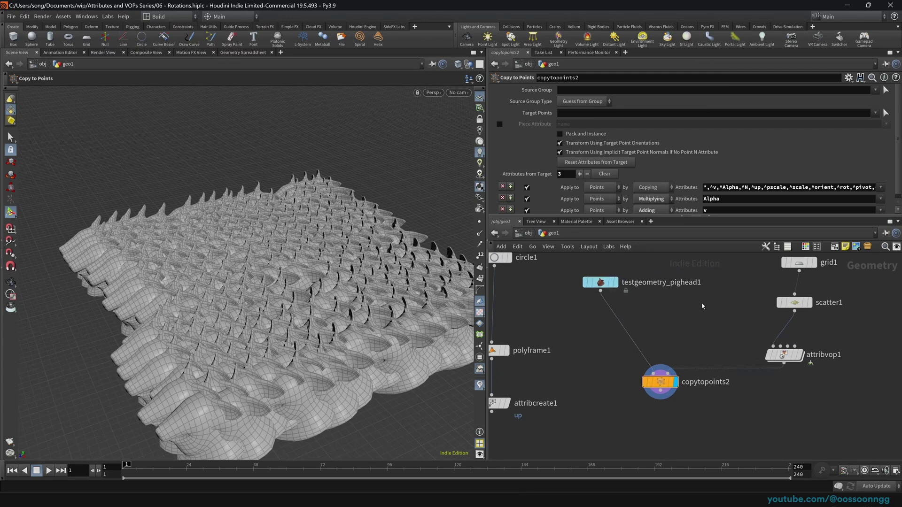
Insert a Facet node between grid1 and scatter1 and enable Post-Compute Normals on it
{"action": "key", "text": "Tab"}
{"action": "type", "text": "norm"}
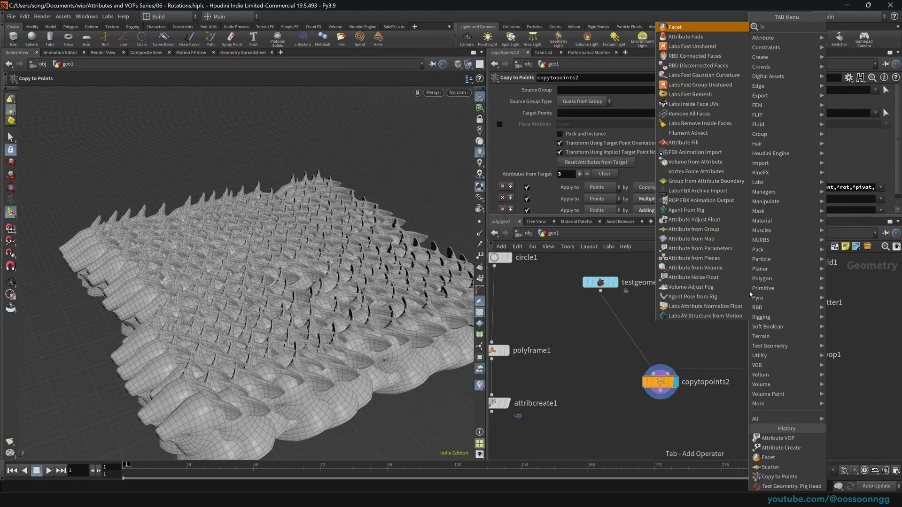
{"action": "key", "text": "Return"}
{"action": "left_click", "coordinate": [797, 290]}
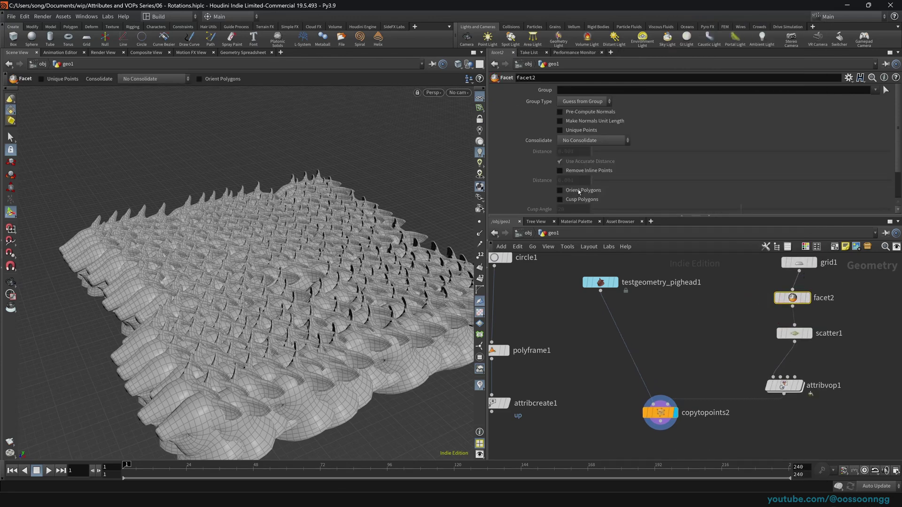
{"action": "scroll", "coordinate": [571, 193], "scroll_direction": "down", "scroll_amount": 3}
{"action": "left_click", "coordinate": [579, 203]}
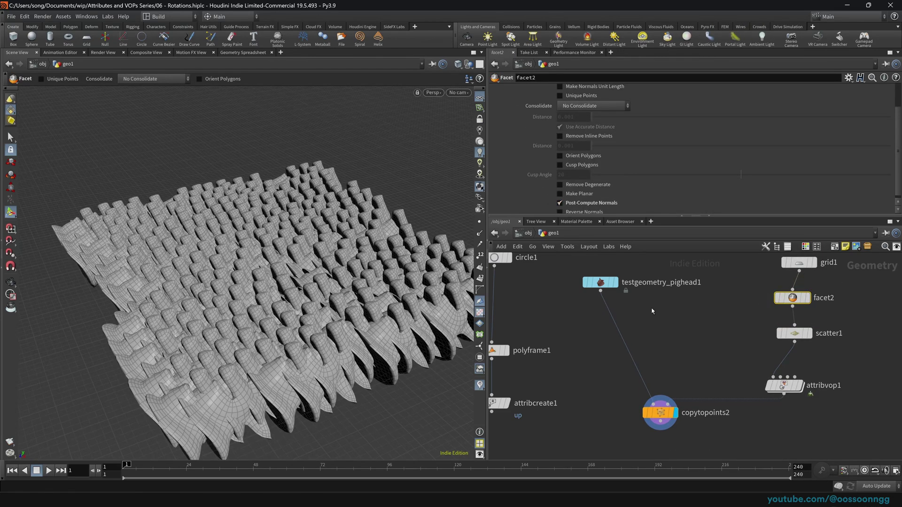
Set scatter1's Relax Iterations to 0 and reduce its Force Total Count, with copytopoints2 moved farther from attribvop1
{"action": "middle_click_drag", "start_coordinate": [697, 343], "coordinate": [672, 298]}
{"action": "left_click_drag", "start_coordinate": [633, 374], "coordinate": [605, 380]}
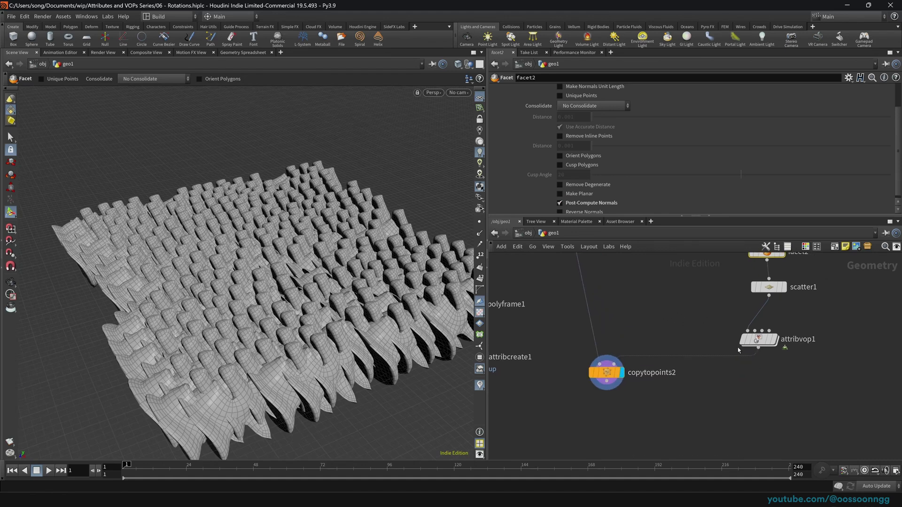
{"action": "left_click", "coordinate": [760, 340]}
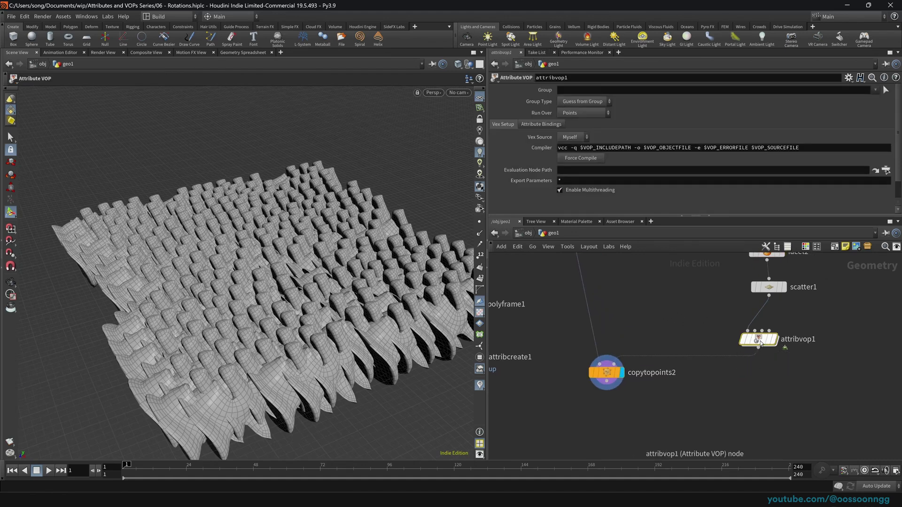
{"action": "left_click", "coordinate": [768, 290]}
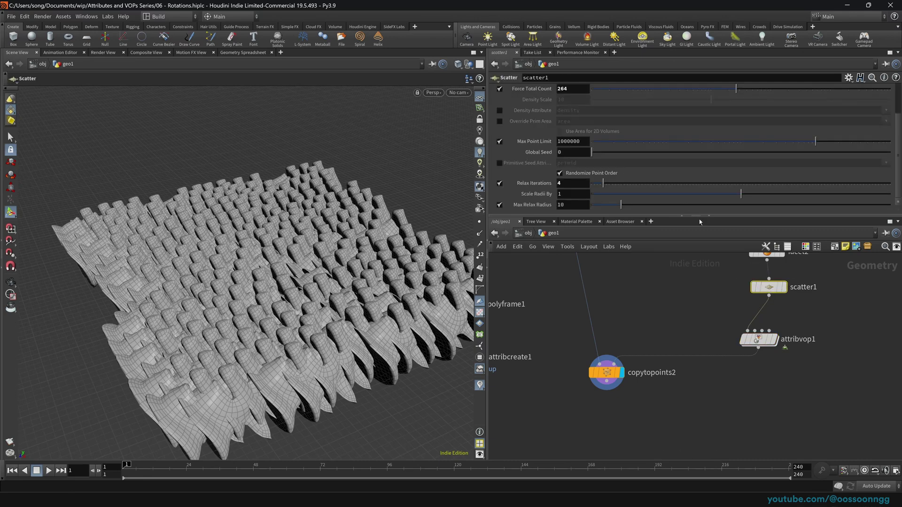
{"action": "left_click_drag", "start_coordinate": [602, 184], "coordinate": [585, 184]}
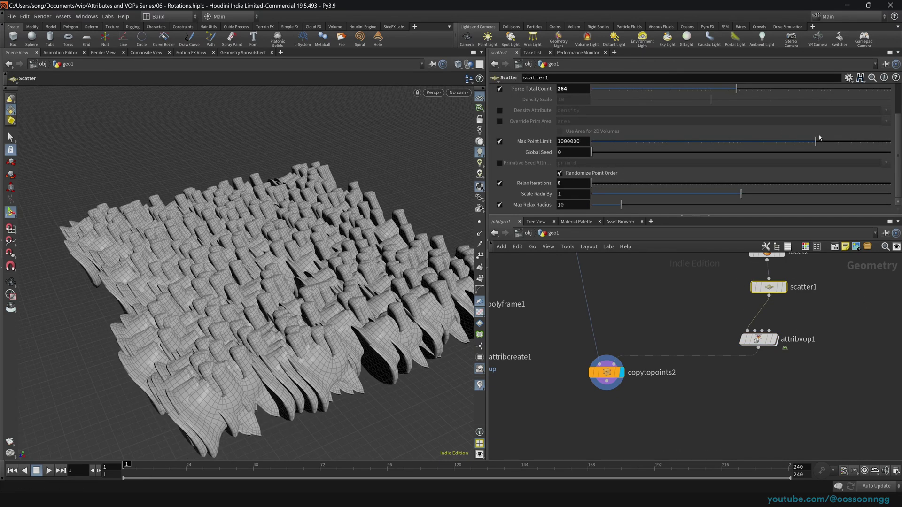
{"action": "left_click_drag", "start_coordinate": [729, 90], "coordinate": [693, 90]}
Go inside attribvop1, add a Bind node, and place it below the geometry output node
{"action": "left_click", "coordinate": [751, 340]}
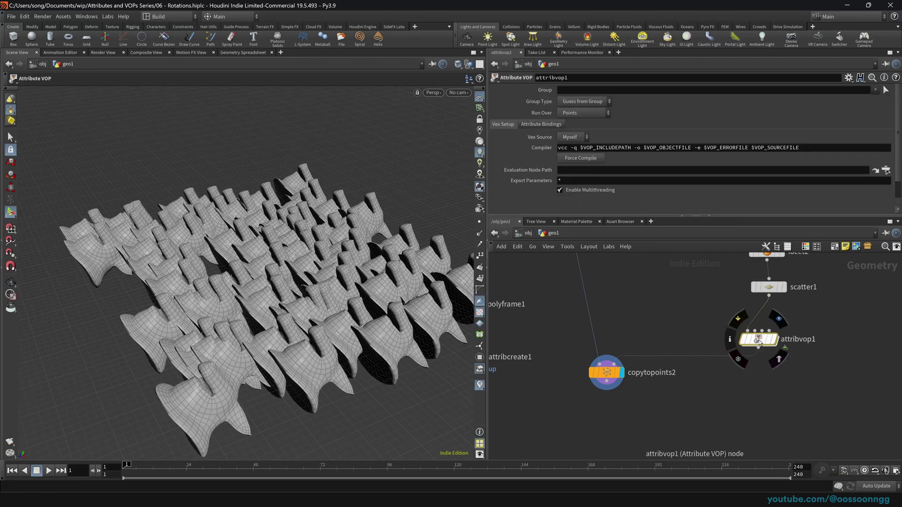
{"action": "double_click", "coordinate": [742, 335]}
{"action": "left_click_drag", "start_coordinate": [664, 322], "coordinate": [611, 274]}
{"action": "key", "text": "Tab"}
{"action": "type", "text": "bin"}
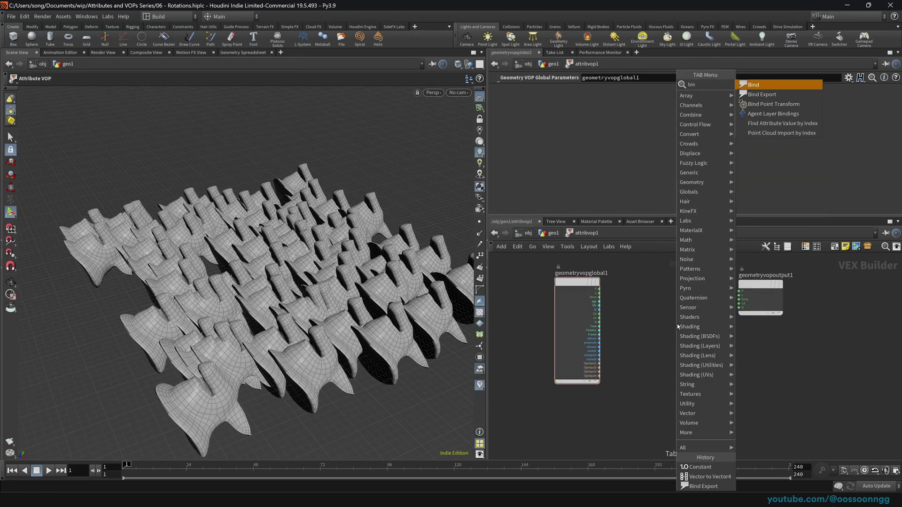
{"action": "key", "text": "Return"}
{"action": "left_click", "coordinate": [677, 323]}
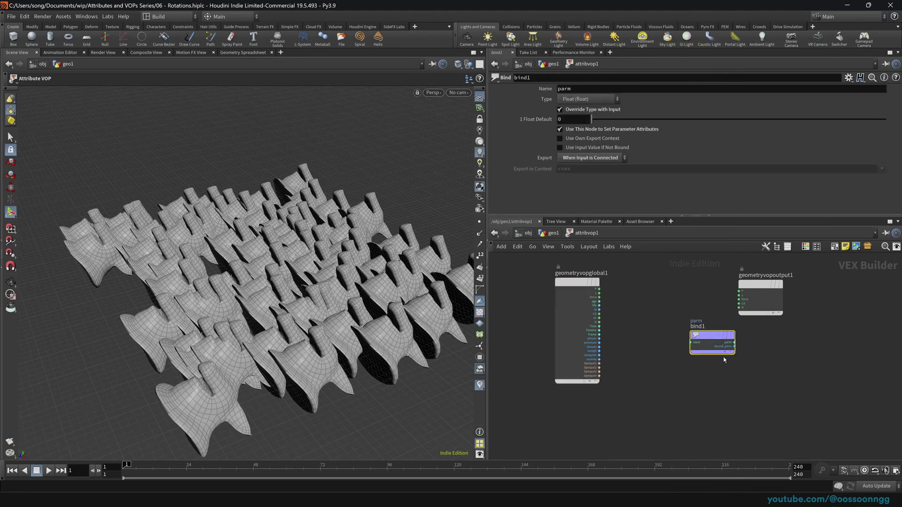
{"action": "left_click_drag", "start_coordinate": [724, 350], "coordinate": [723, 379]}
Name the Bind node's attribute rot and set its type to 4 Floats (vector4)
{"action": "double_click", "coordinate": [569, 88]}
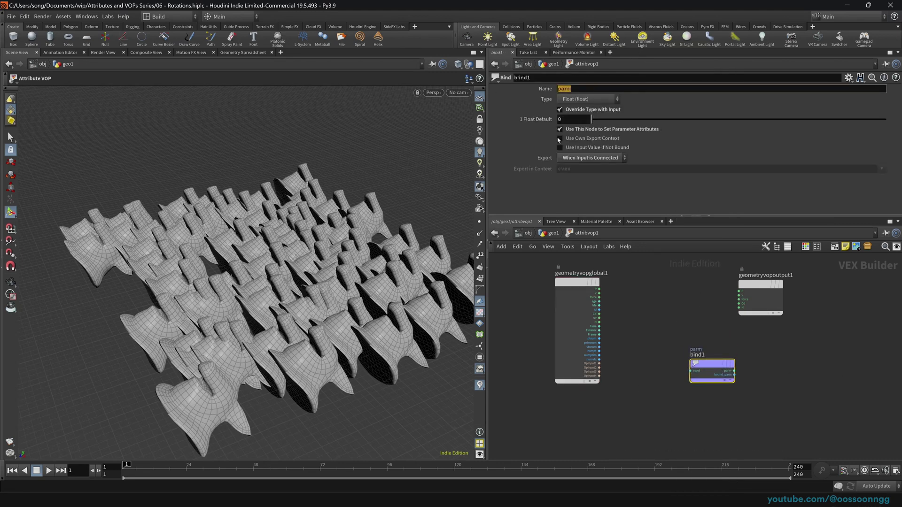
{"action": "type", "text": "rot"}
{"action": "key", "text": "Return"}
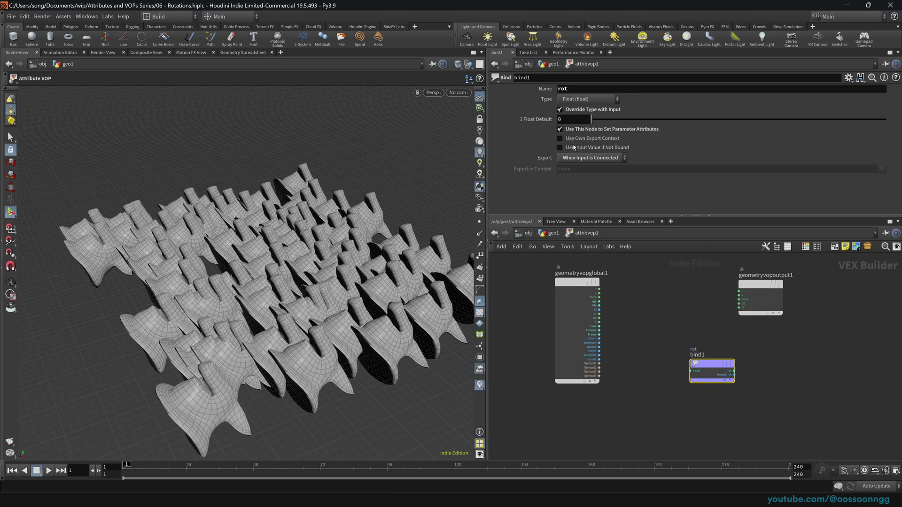
{"action": "left_click", "coordinate": [586, 100]}
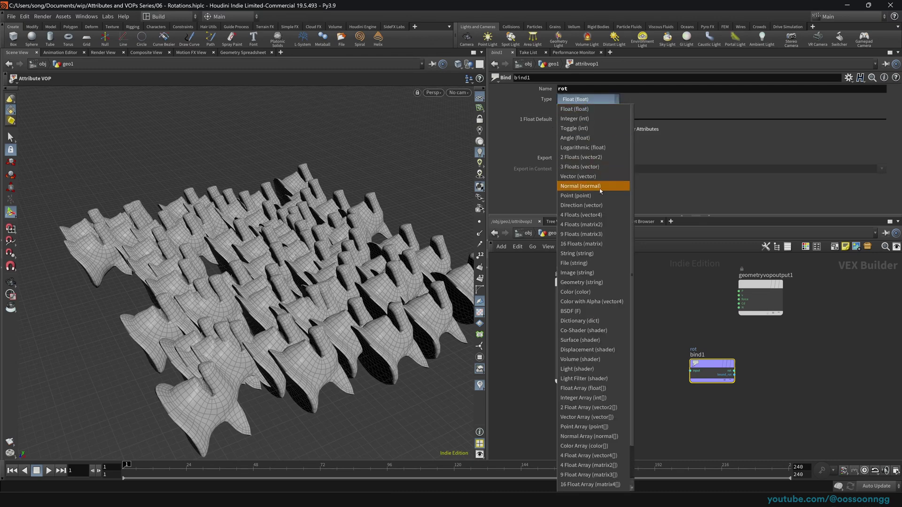
{"action": "left_click", "coordinate": [592, 216]}
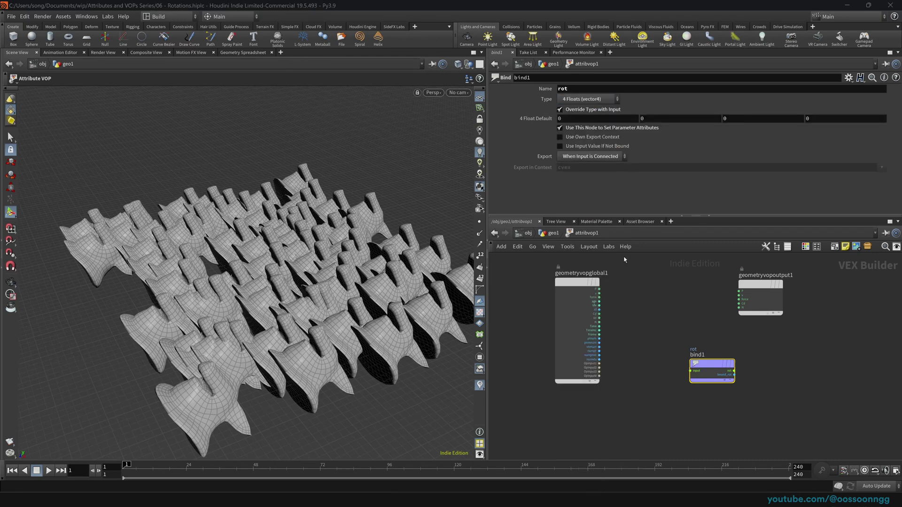
Add a Vector to Vector4 node and feed the global N output into its vec input
{"action": "key", "text": "Tab"}
{"action": "type", "text": "vect"}
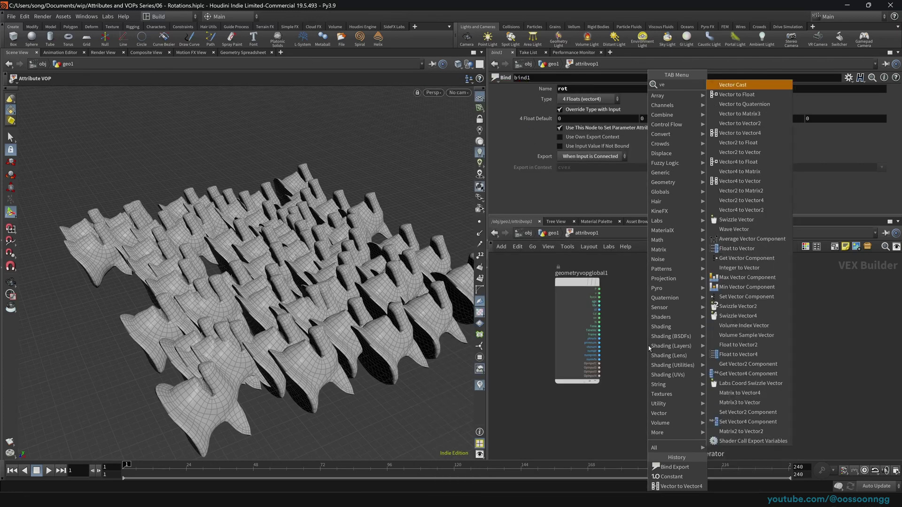
{"action": "left_click", "coordinate": [772, 135]}
{"action": "left_click", "coordinate": [689, 310]}
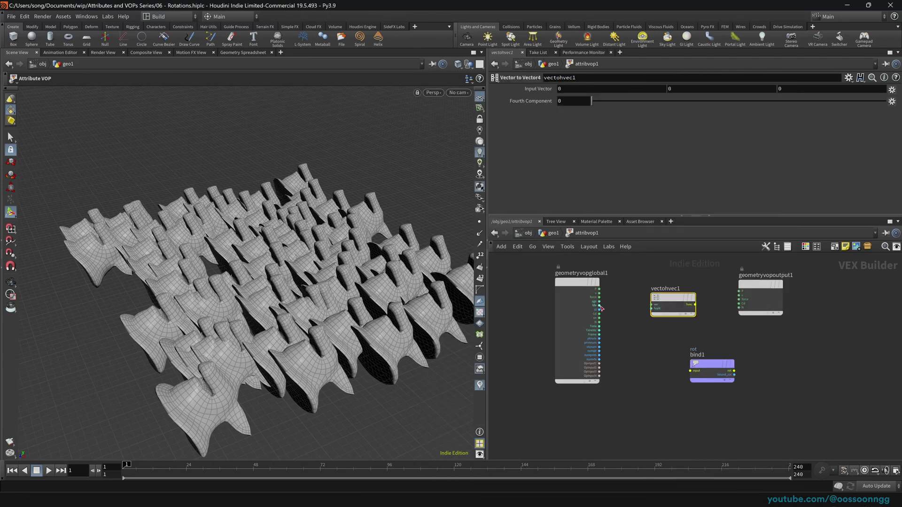
{"action": "left_click_drag", "start_coordinate": [601, 325], "coordinate": [673, 304]}
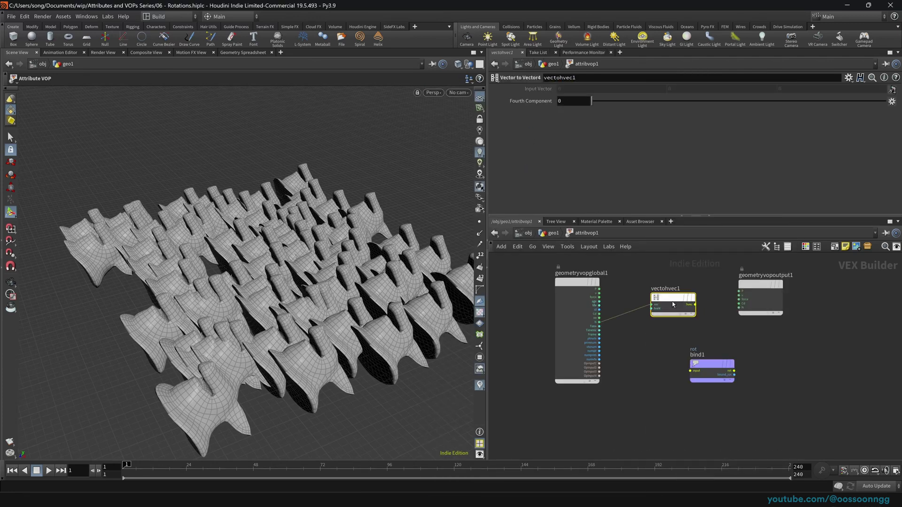
Wire the Vector to Vector4 output into the rot bind's input and space out the nodes
{"action": "scroll", "coordinate": [634, 394], "scroll_direction": "up", "scroll_amount": 3}
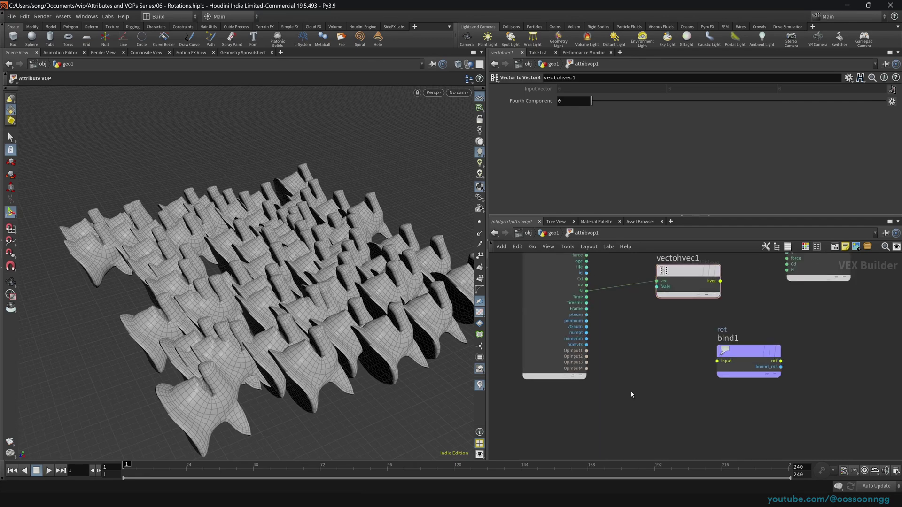
{"action": "left_click_drag", "start_coordinate": [732, 364], "coordinate": [766, 353]}
{"action": "left_click_drag", "start_coordinate": [720, 281], "coordinate": [751, 350]}
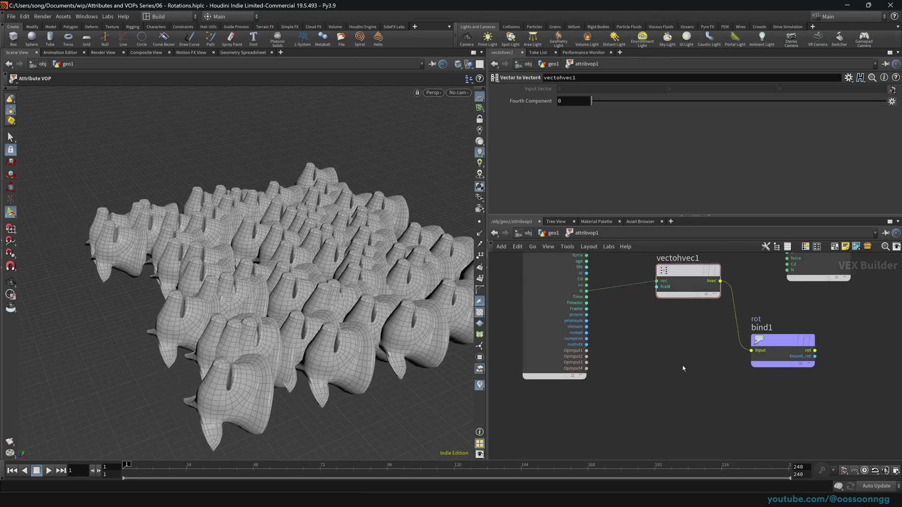
{"action": "middle_click_drag", "start_coordinate": [669, 381], "coordinate": [657, 436]}
{"action": "left_click_drag", "start_coordinate": [542, 311], "coordinate": [515, 303]}
{"action": "left_click_drag", "start_coordinate": [657, 324], "coordinate": [670, 309]}
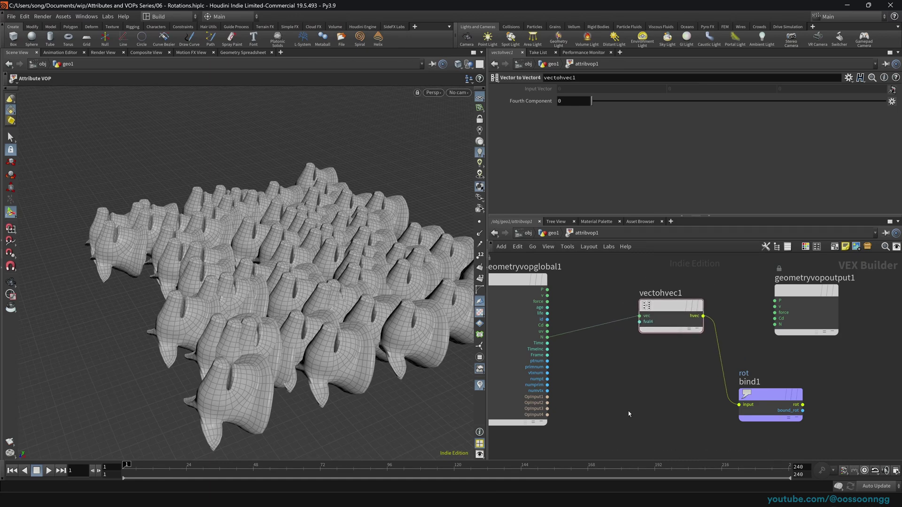
Add a Voronoi Noise node below the Vector to Vector4 node and connect global P to its pos input
{"action": "key", "text": "Tab"}
{"action": "type", "text": "noi"}
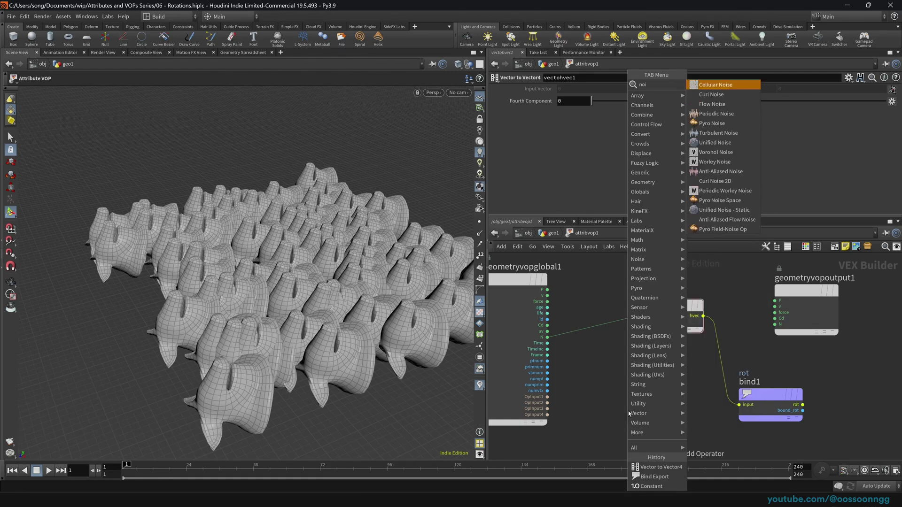
{"action": "type", "text": "s"}
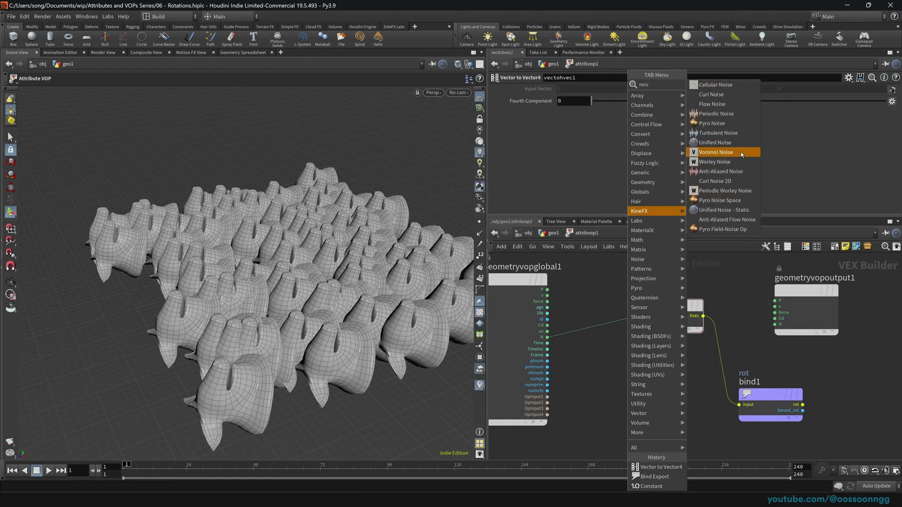
{"action": "left_click", "coordinate": [715, 152]}
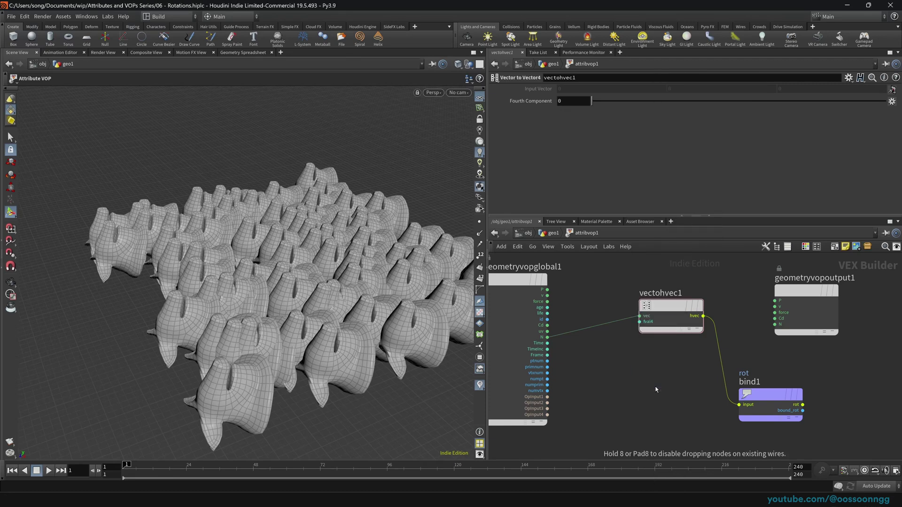
{"action": "left_click", "coordinate": [668, 396]}
{"action": "left_click_drag", "start_coordinate": [547, 290], "coordinate": [583, 322]}
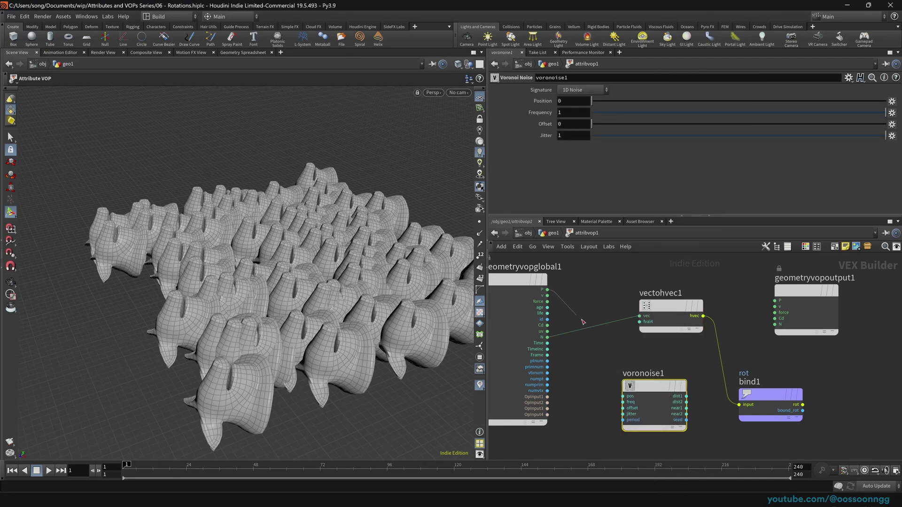
{"action": "left_click", "coordinate": [639, 391]}
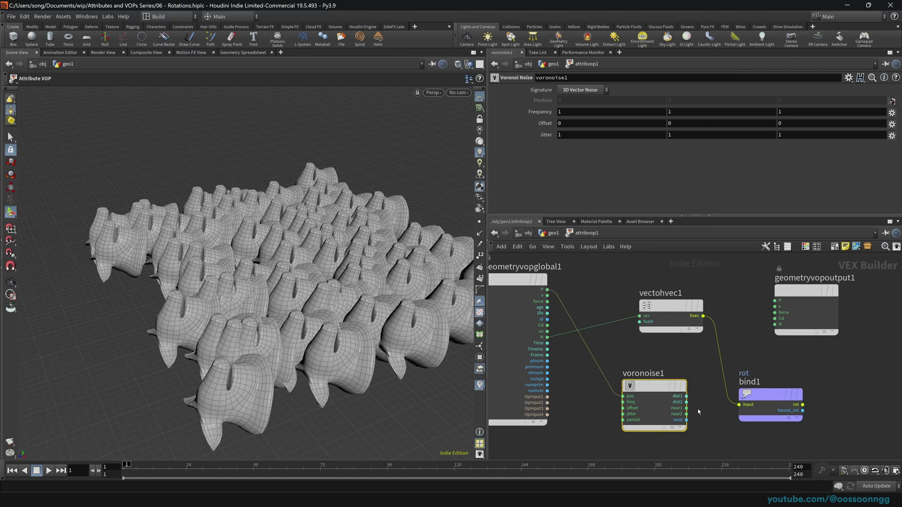
{"action": "left_click_drag", "start_coordinate": [667, 387], "coordinate": [649, 387]}
Connect the Voronoi noise's dist1 output to Cd on the geometry output node and view the copies from above
{"action": "left_click", "coordinate": [669, 395]}
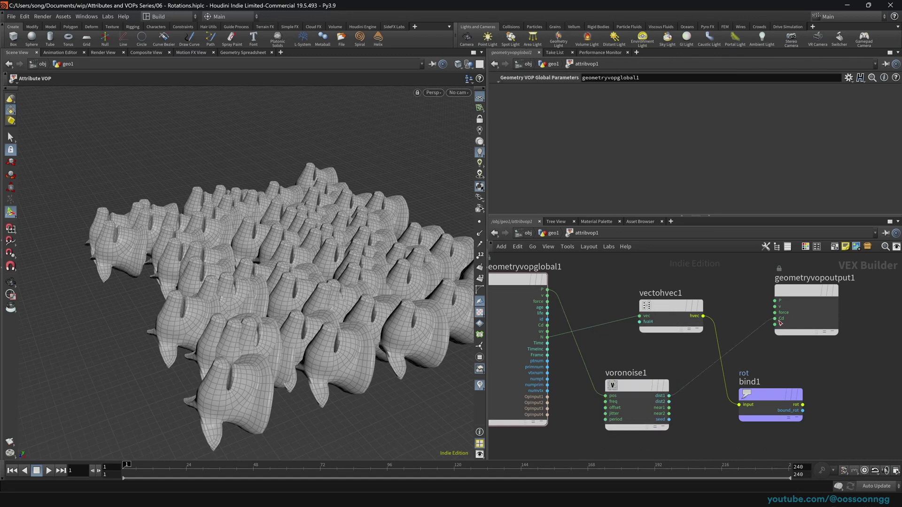
{"action": "left_click", "coordinate": [774, 318]}
{"action": "double_click", "coordinate": [641, 375]}
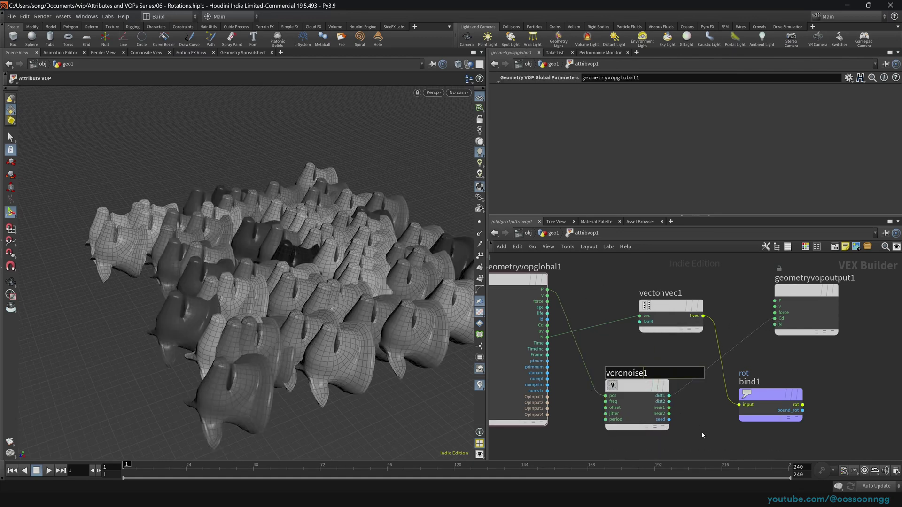
{"action": "left_click", "coordinate": [816, 349]}
{"action": "left_click_drag", "start_coordinate": [649, 391], "coordinate": [646, 376]}
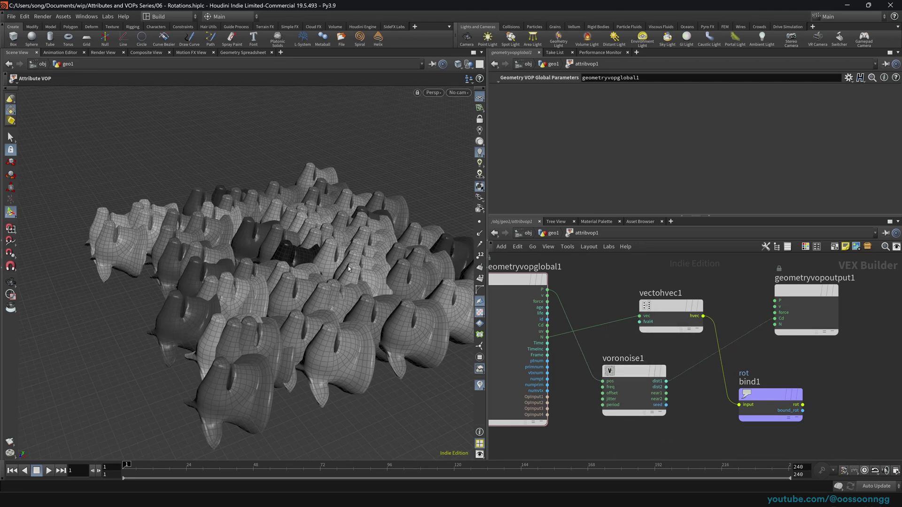
{"action": "left_click_drag", "start_coordinate": [349, 270], "coordinate": [95, 403], "text": "alt"}
{"action": "key", "text": "Escape"}
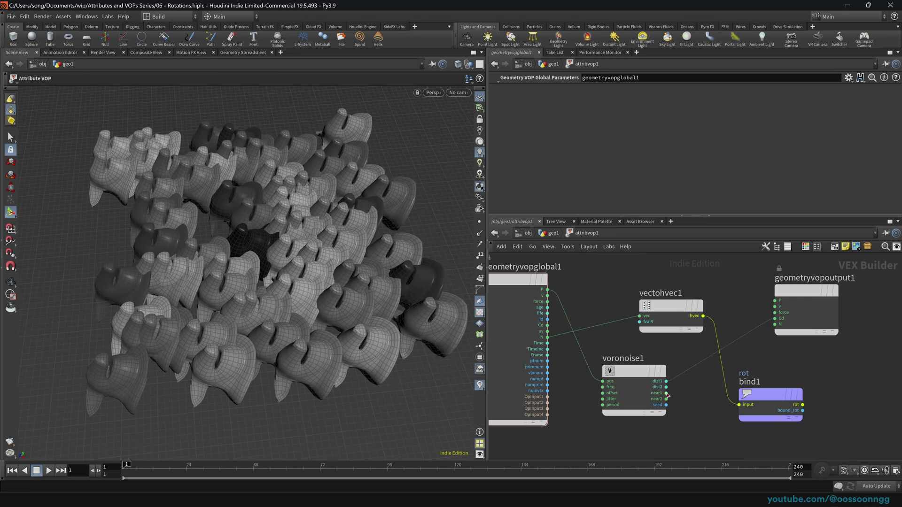
Set the first component of the Voronoi noise's Jitter to 2.3
{"action": "left_click_drag", "start_coordinate": [634, 371], "coordinate": [627, 379]}
{"action": "left_click", "coordinate": [632, 384]}
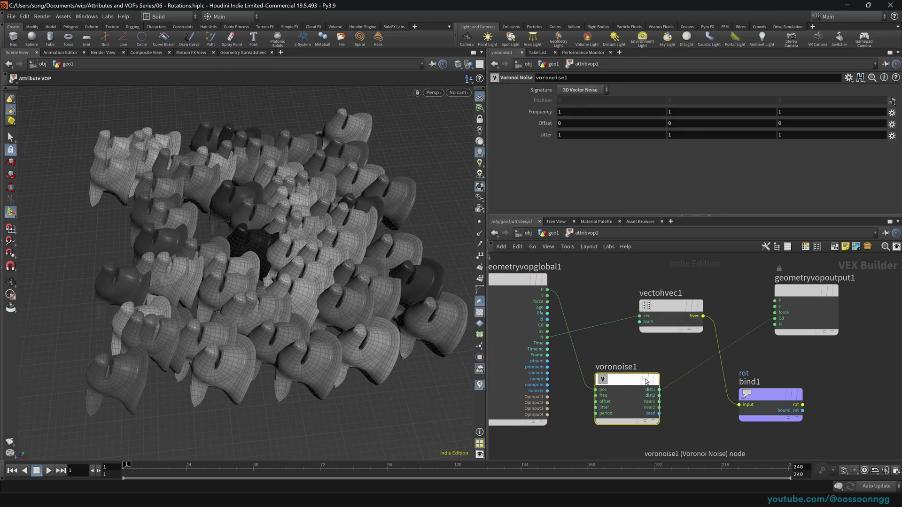
{"action": "middle_click", "coordinate": [562, 111]}
{"action": "middle_click_drag", "start_coordinate": [562, 111], "coordinate": [545, 112]}
{"action": "middle_click_drag", "start_coordinate": [580, 139], "coordinate": [606, 137]}
{"action": "left_click", "coordinate": [658, 399]}
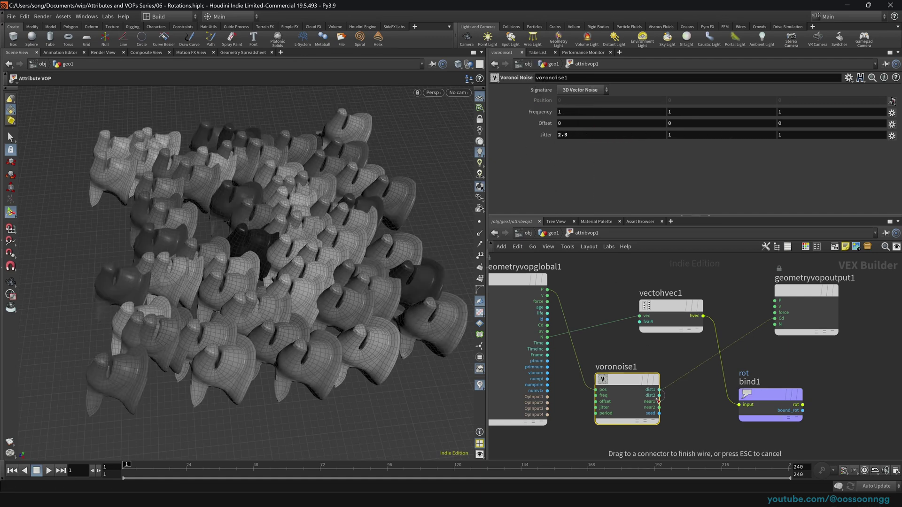
{"action": "key", "text": "Escape"}
Wire the Voronoi noise's dist1 output into fval4 of the Vector to Vector4 node, with the rot bind moved farther out
{"action": "left_click_drag", "start_coordinate": [770, 395], "coordinate": [817, 388]}
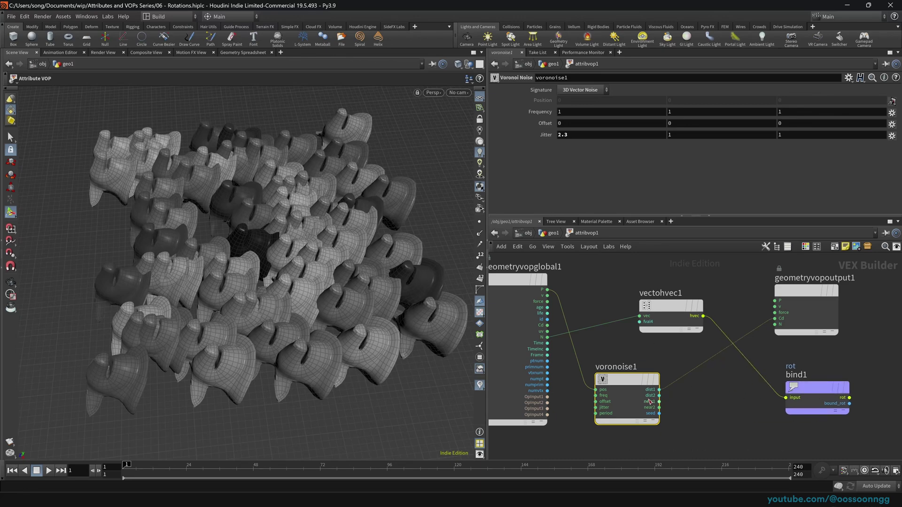
{"action": "left_click_drag", "start_coordinate": [634, 381], "coordinate": [621, 389]}
{"action": "left_click", "coordinate": [647, 399]}
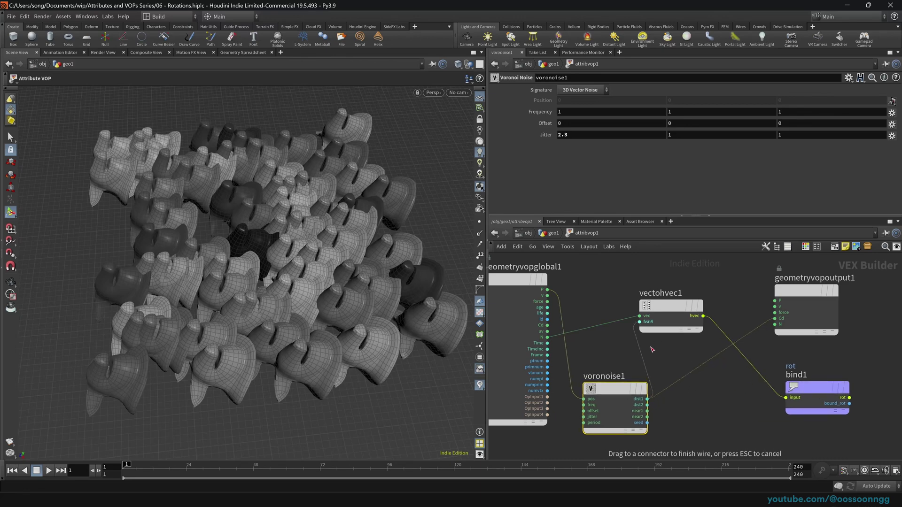
{"action": "left_click", "coordinate": [641, 323]}
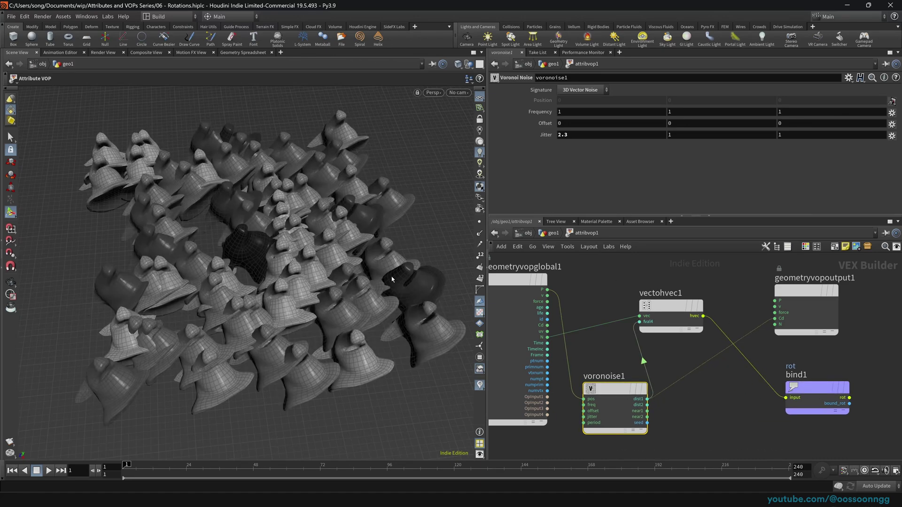
{"action": "left_click_drag", "start_coordinate": [331, 253], "coordinate": [437, 238], "text": "alt"}
{"action": "left_click", "coordinate": [808, 388]}
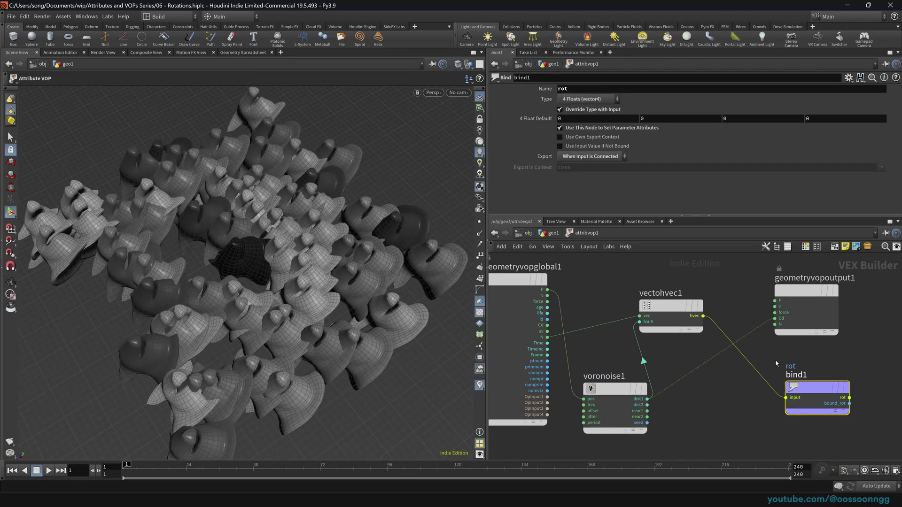
Return to the geo1 network and insert a Transform node between the pig head and copytopoints2
{"action": "left_click", "coordinate": [554, 234]}
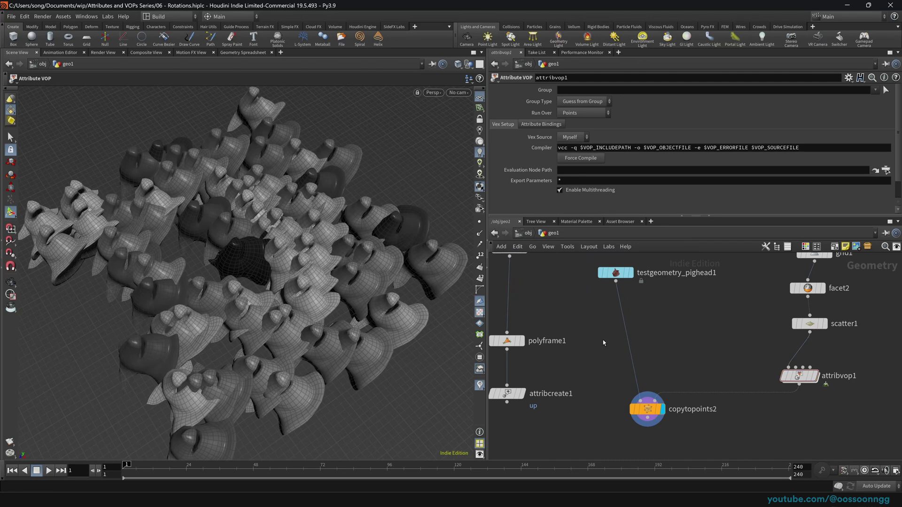
{"action": "key", "text": "Tab"}
{"action": "type", "text": "transf"}
{"action": "key", "text": "Return"}
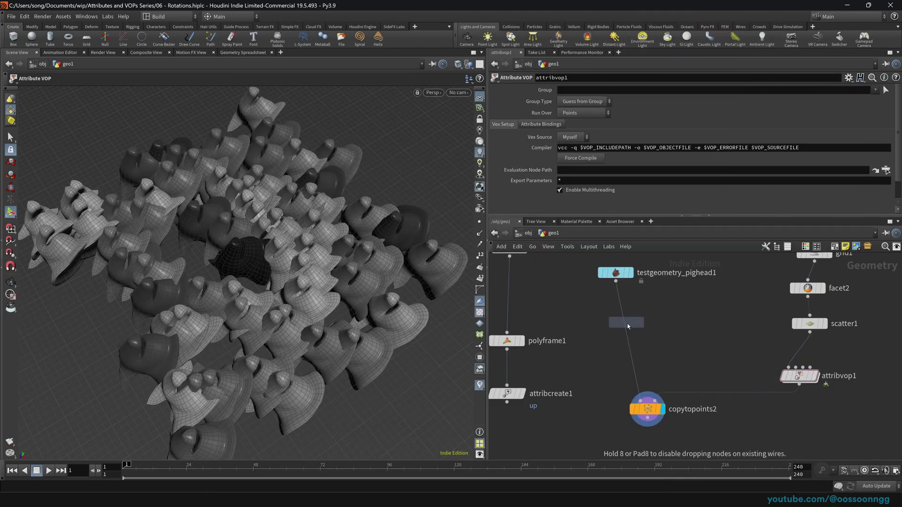
{"action": "left_click", "coordinate": [627, 325]}
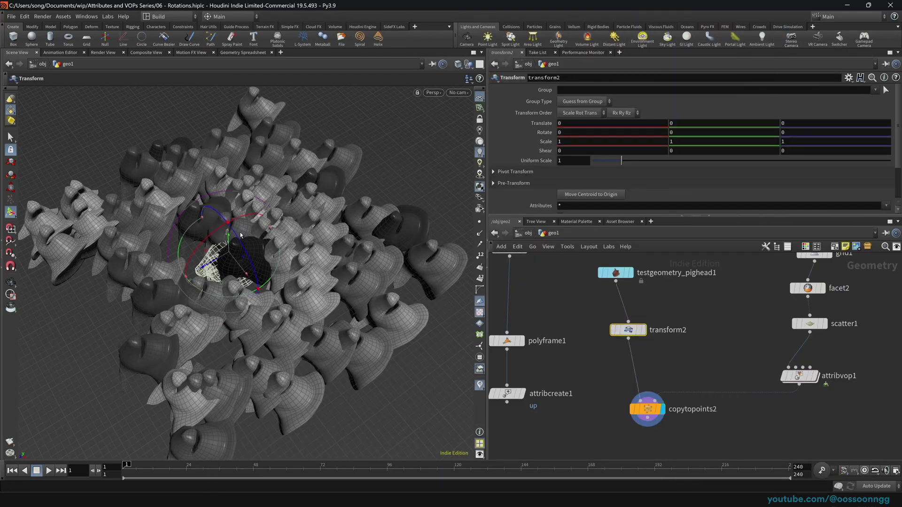
Rotate the pig head 90 degrees about X and set its Uniform Scale to 0.48 in the new Transform node
{"action": "left_click_drag", "start_coordinate": [207, 237], "coordinate": [165, 324]}
{"action": "key", "text": "Escape"}
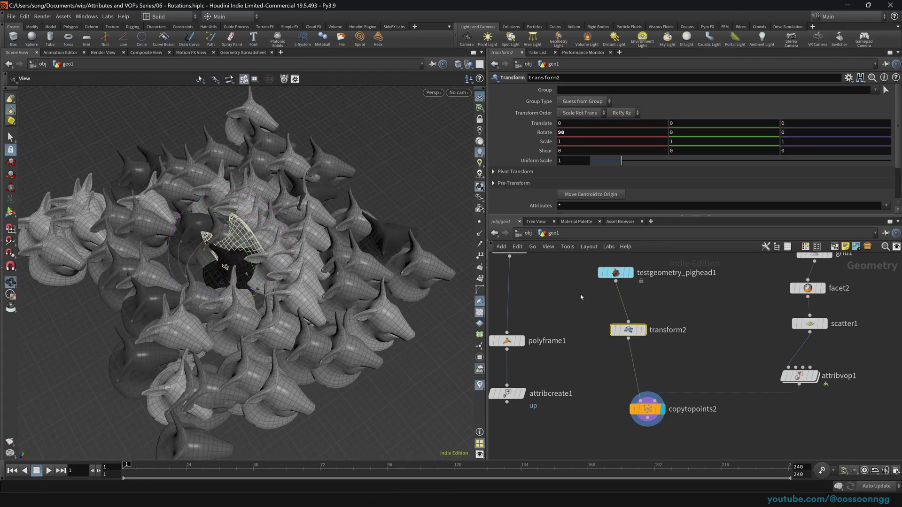
{"action": "left_click_drag", "start_coordinate": [622, 160], "coordinate": [607, 169]}
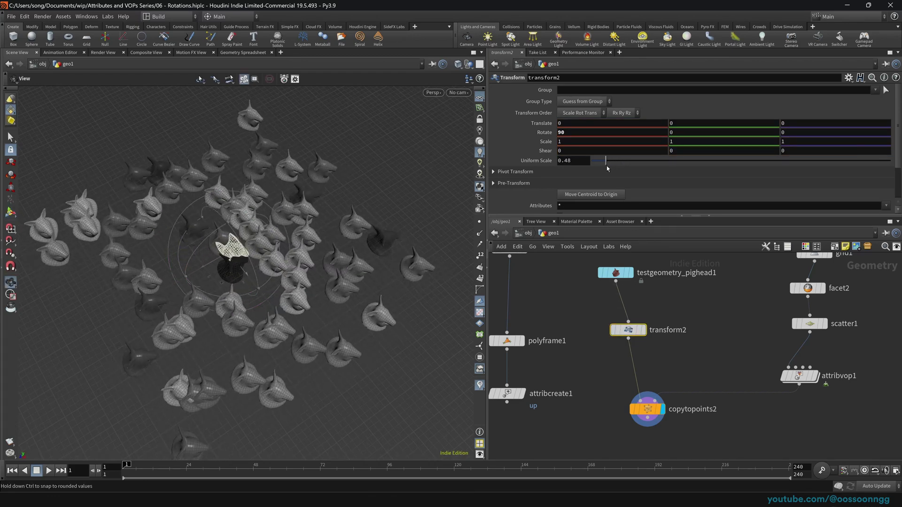
{"action": "left_click", "coordinate": [688, 299]}
{"action": "left_click_drag", "start_coordinate": [188, 413], "coordinate": [277, 300]}
{"action": "key", "text": "Return"}
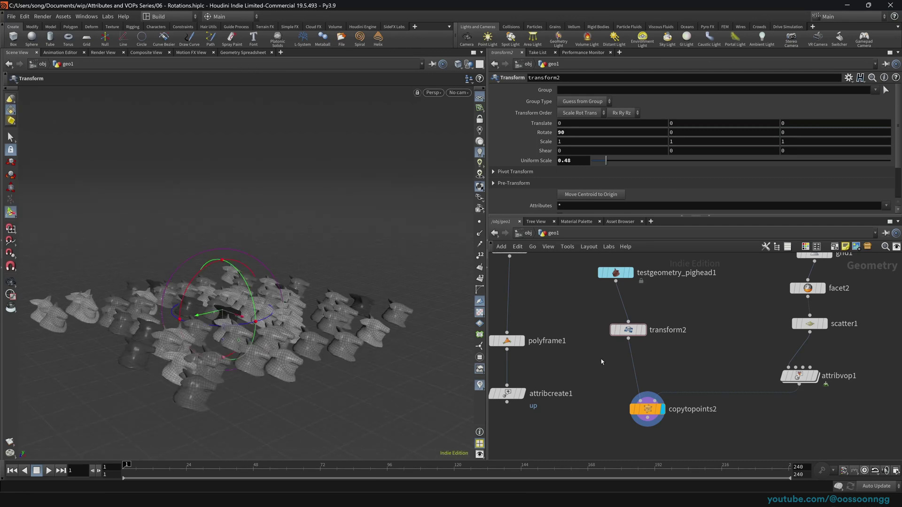
Merge copytopoints2 with grid1 through a network dot and display the merged result
{"action": "middle_click_drag", "start_coordinate": [609, 352], "coordinate": [539, 361]}
{"action": "scroll", "coordinate": [668, 320], "scroll_direction": "down", "scroll_amount": 1}
{"action": "mouse_move", "coordinate": [688, 302]}
{"action": "middle_mouse_down"}
{"action": "mouse_move", "coordinate": [688, 326]}
{"action": "mouse_move", "coordinate": [691, 306]}
{"action": "middle_mouse_up"}
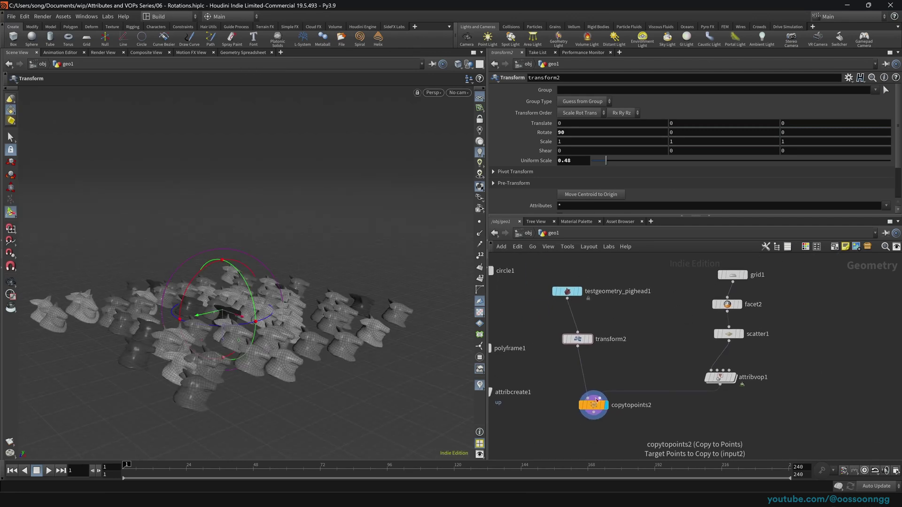
{"action": "left_click_drag", "start_coordinate": [595, 403], "coordinate": [579, 403]}
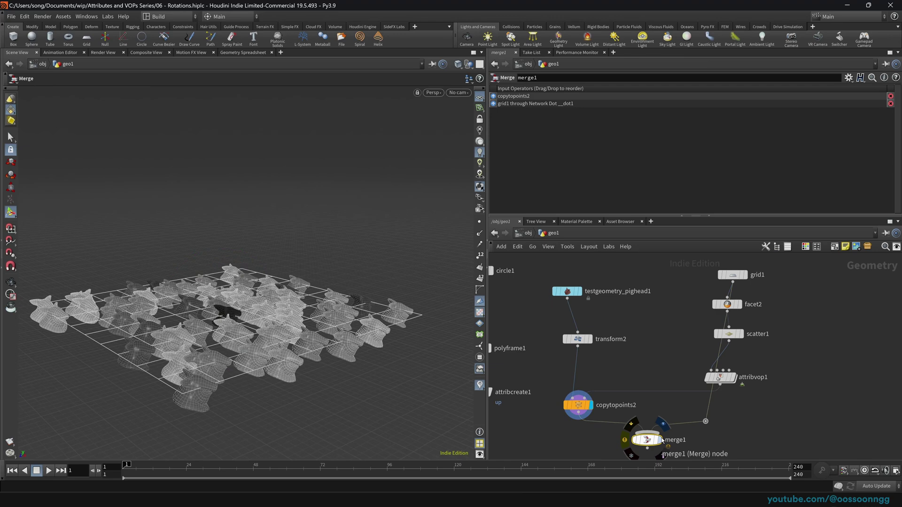
{"action": "key", "text": "r"}
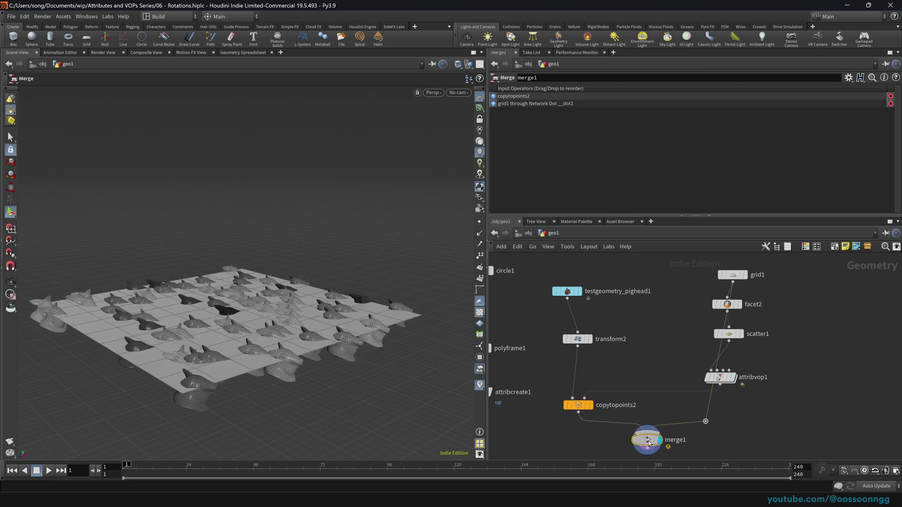
Insert a Transform node between copytopoints2 and merge1 and raise the copied pig heads about 0.53 in Y
{"action": "key", "text": "Tab"}
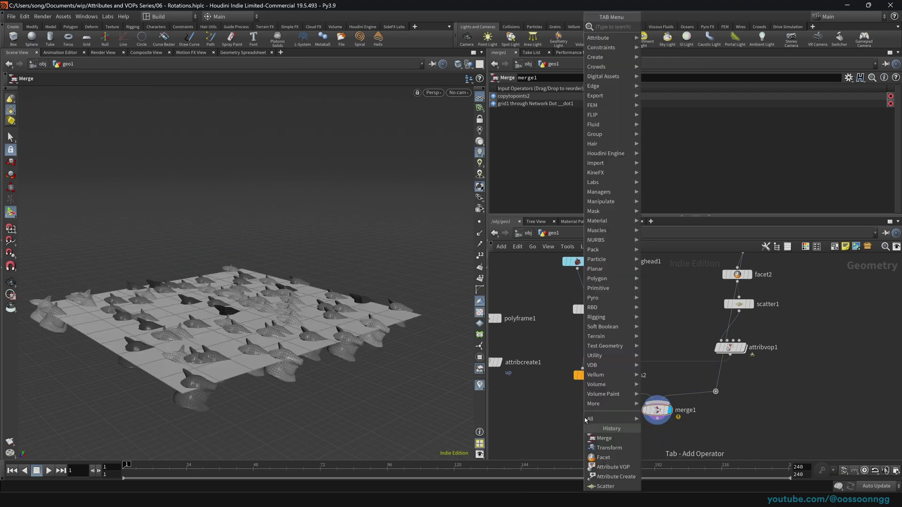
{"action": "type", "text": "transf"}
{"action": "key", "text": "Return"}
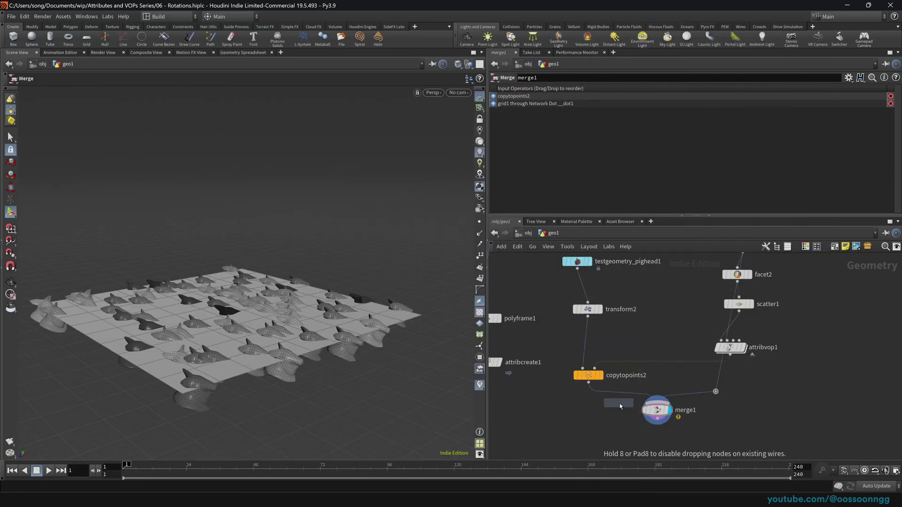
{"action": "left_click", "coordinate": [622, 396]}
{"action": "left_click_drag", "start_coordinate": [223, 292], "coordinate": [222, 278]}
{"action": "left_click_drag", "start_coordinate": [693, 470], "coordinate": [730, 470]}
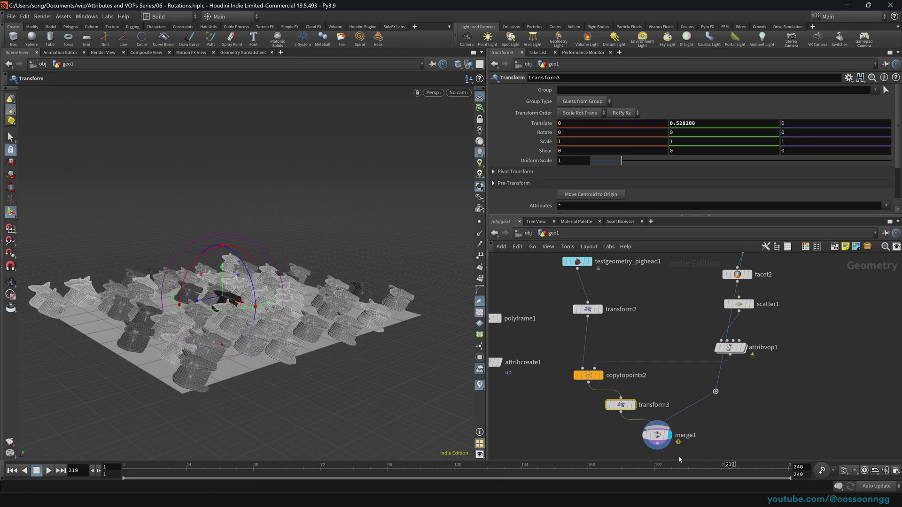
{"action": "left_click", "coordinate": [686, 432]}
Examine how the raised pig heads are rotated above the grid, from oblique, overhead and close-up views
{"action": "left_click_drag", "start_coordinate": [282, 256], "coordinate": [182, 358], "text": "alt"}
{"action": "right_click_drag", "start_coordinate": [183, 358], "coordinate": [254, 326], "text": "alt"}
{"action": "middle_click_drag", "start_coordinate": [254, 326], "coordinate": [283, 247], "text": "alt"}
{"action": "left_click_drag", "start_coordinate": [283, 247], "coordinate": [254, 211], "text": "alt"}
{"action": "key", "text": "Escape"}
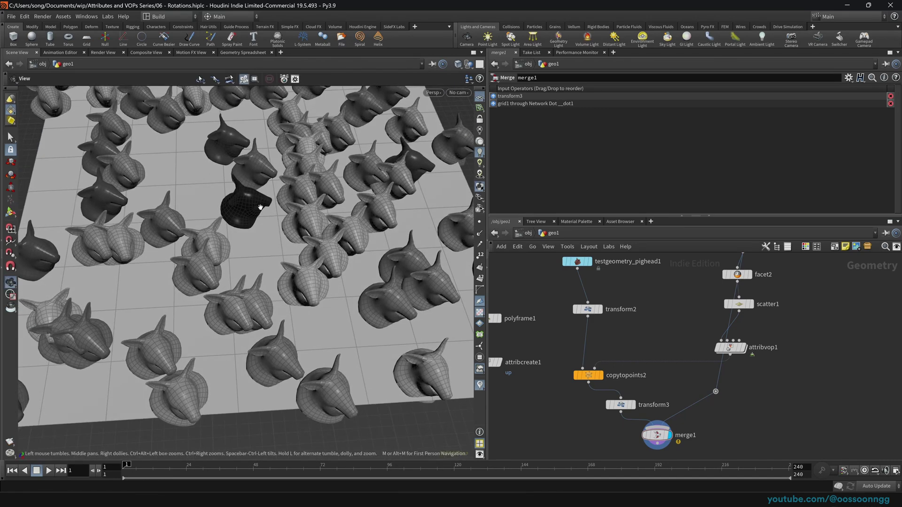
{"action": "left_click_drag", "start_coordinate": [383, 234], "coordinate": [301, 260]}
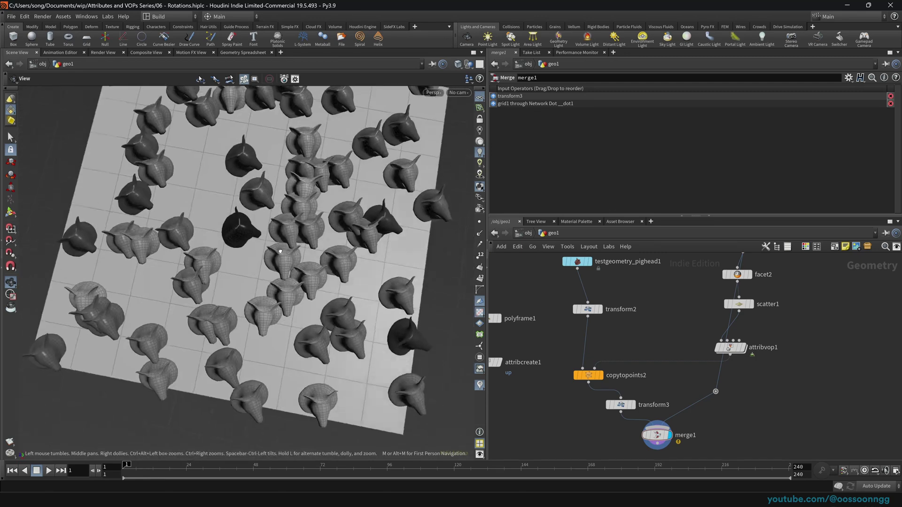
{"action": "right_click_drag", "start_coordinate": [300, 260], "coordinate": [383, 228], "text": "alt"}
{"action": "left_click_drag", "start_coordinate": [383, 227], "coordinate": [232, 219], "text": "alt"}
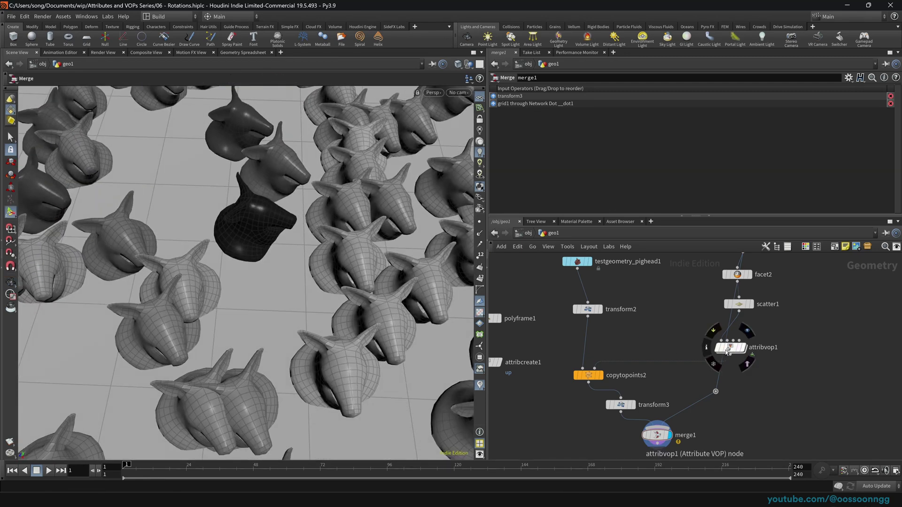
Move the attribvop1 node clear of the grid1 wire and review the pig head orientations over the whole grid
{"action": "left_click_drag", "start_coordinate": [732, 352], "coordinate": [764, 361]}
{"action": "key", "text": "Escape"}
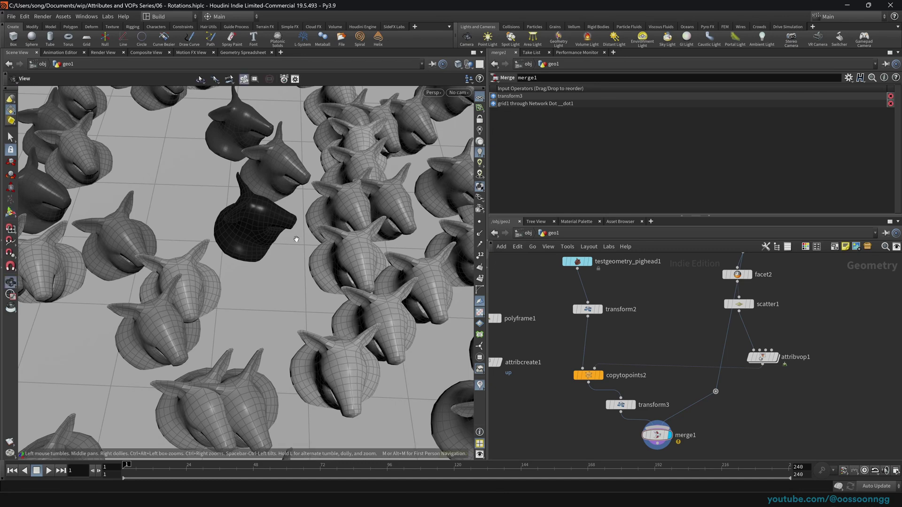
{"action": "left_click_drag", "start_coordinate": [262, 255], "coordinate": [325, 302]}
{"action": "key", "text": "Return"}
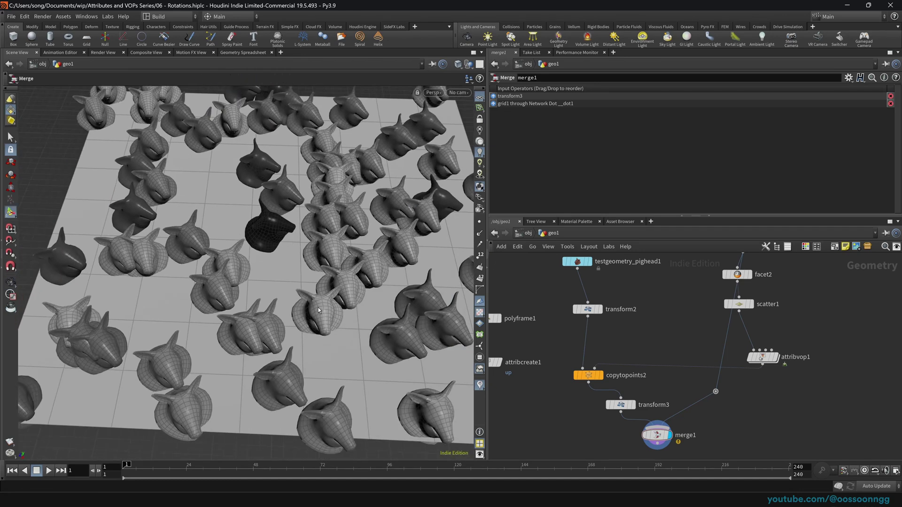
{"action": "key", "text": "Escape"}
{"action": "mouse_move", "coordinate": [318, 310]}
{"action": "left_mouse_down"}
{"action": "mouse_move", "coordinate": [339, 311]}
{"action": "mouse_move", "coordinate": [301, 312]}
{"action": "mouse_move", "coordinate": [396, 369]}
{"action": "mouse_move", "coordinate": [313, 301]}
{"action": "left_mouse_up"}
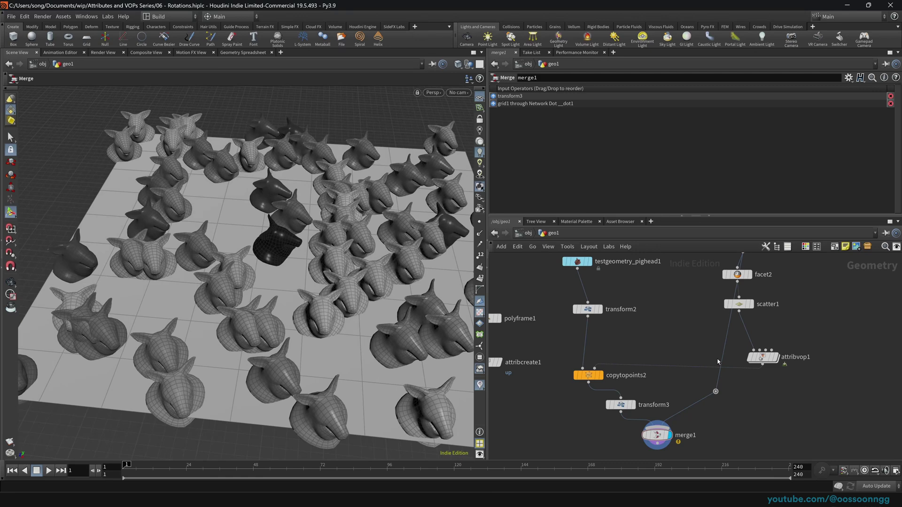
Open the attribvop1 network and space out the Vector to Vector4, geometry output and rot bind nodes
{"action": "double_click", "coordinate": [761, 356]}
{"action": "left_click_drag", "start_coordinate": [672, 307], "coordinate": [701, 299]}
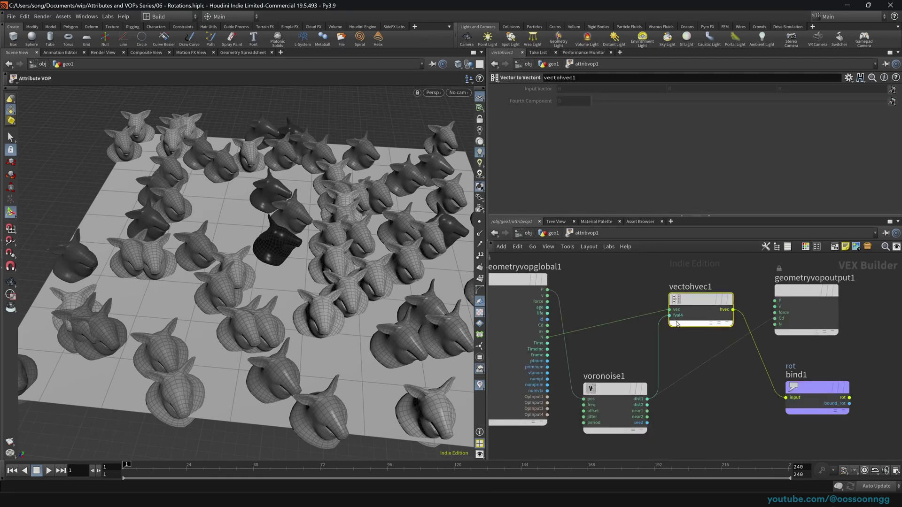
{"action": "left_click_drag", "start_coordinate": [798, 292], "coordinate": [824, 296]}
{"action": "left_click_drag", "start_coordinate": [818, 388], "coordinate": [838, 388]}
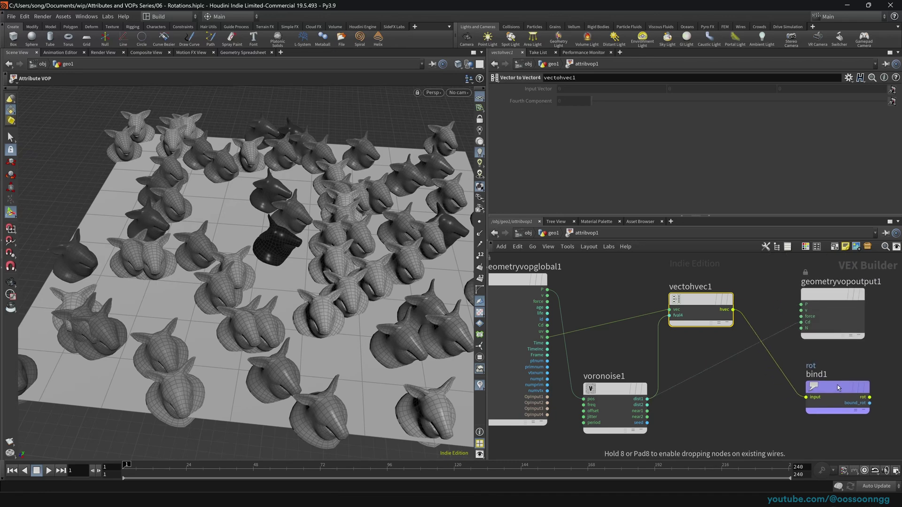
Add a Degrees to Radians node below the Vector to Vector4 node
{"action": "scroll", "coordinate": [693, 410], "scroll_direction": "down", "scroll_amount": 2}
{"action": "key", "text": "Tab"}
{"action": "type", "text": "rad"}
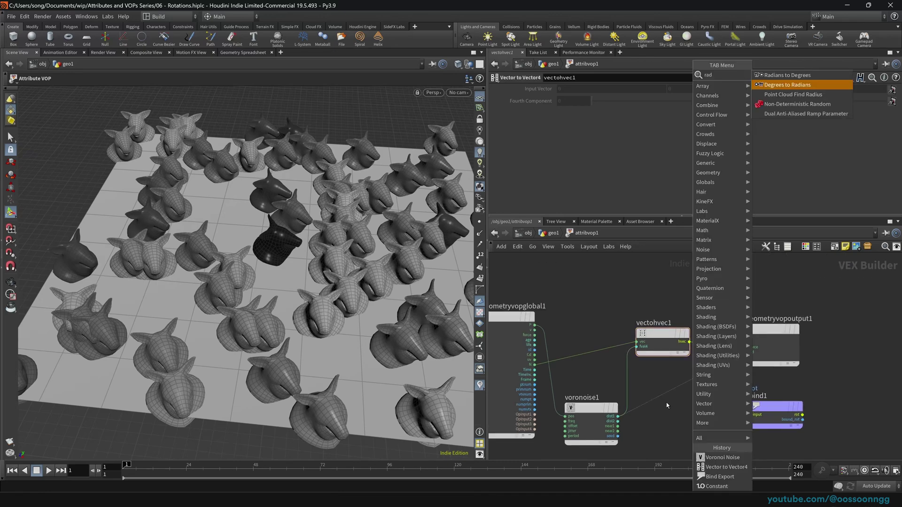
{"action": "key", "text": "Return"}
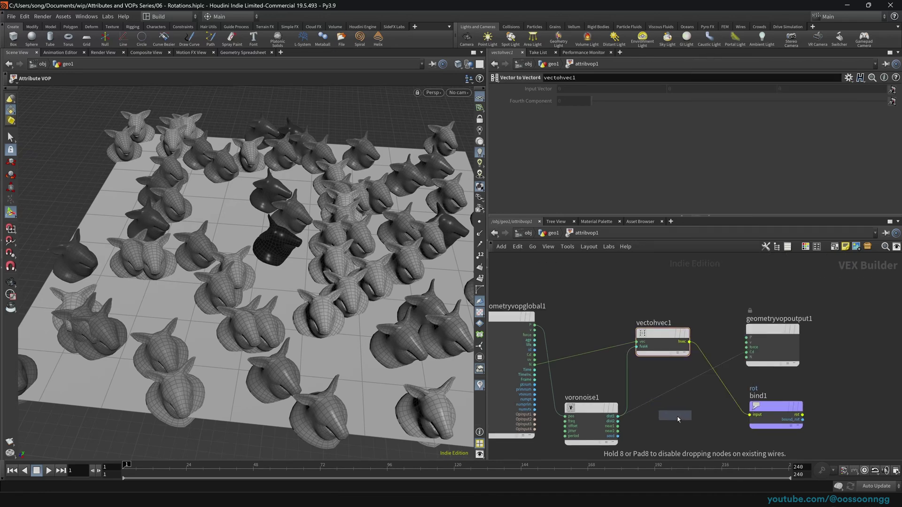
{"action": "left_click", "coordinate": [681, 422]}
{"action": "middle_click_drag", "start_coordinate": [668, 378], "coordinate": [680, 336]}
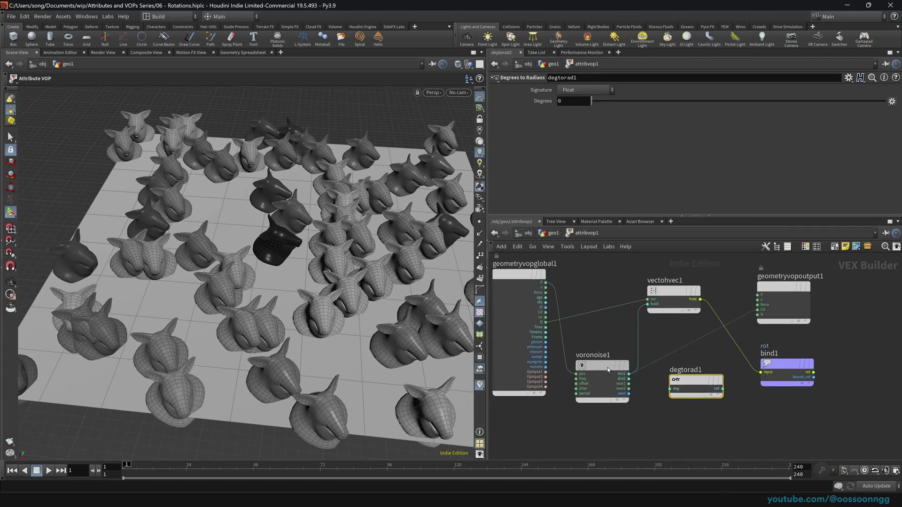
Add a float Constant node below the Voronoi noise and wire its value into the Degrees to Radians input
{"action": "key", "text": "Tab"}
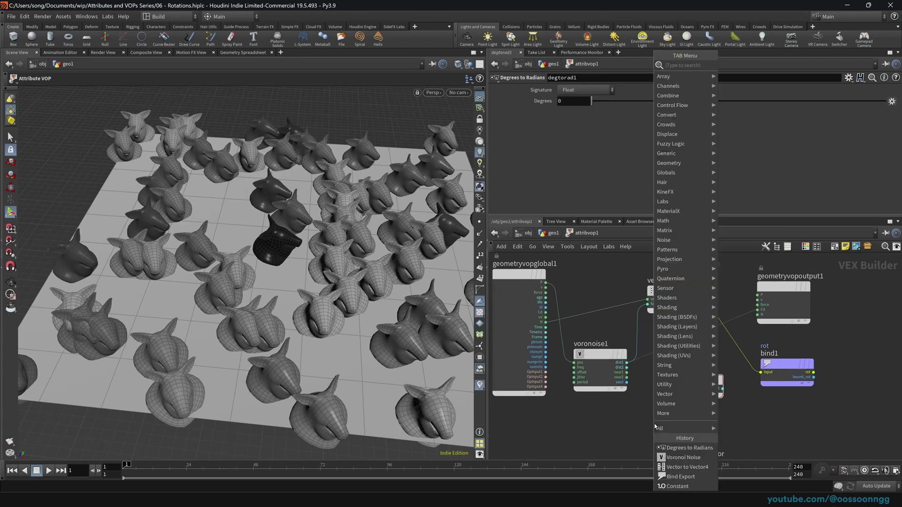
{"action": "type", "text": "cons"}
{"action": "key", "text": "Return"}
{"action": "left_click", "coordinate": [627, 431]}
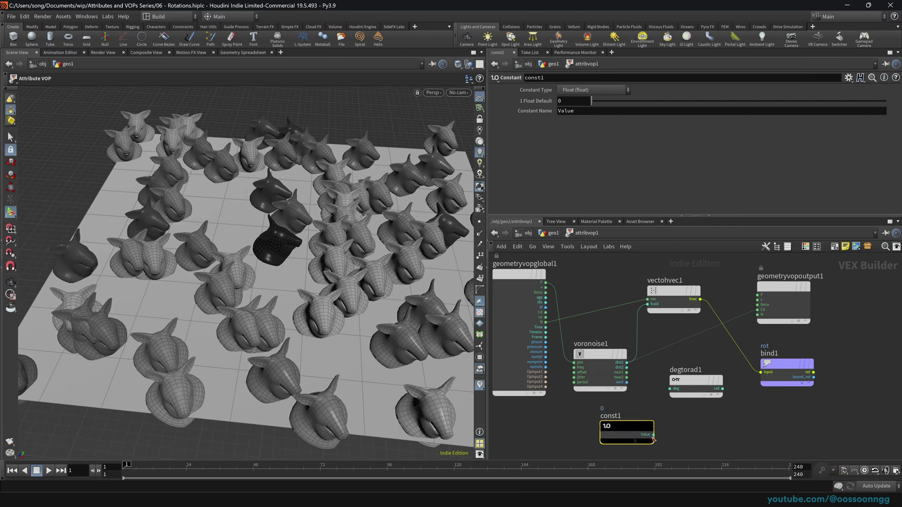
{"action": "left_click_drag", "start_coordinate": [692, 385], "coordinate": [694, 410]}
{"action": "left_click", "coordinate": [694, 408]}
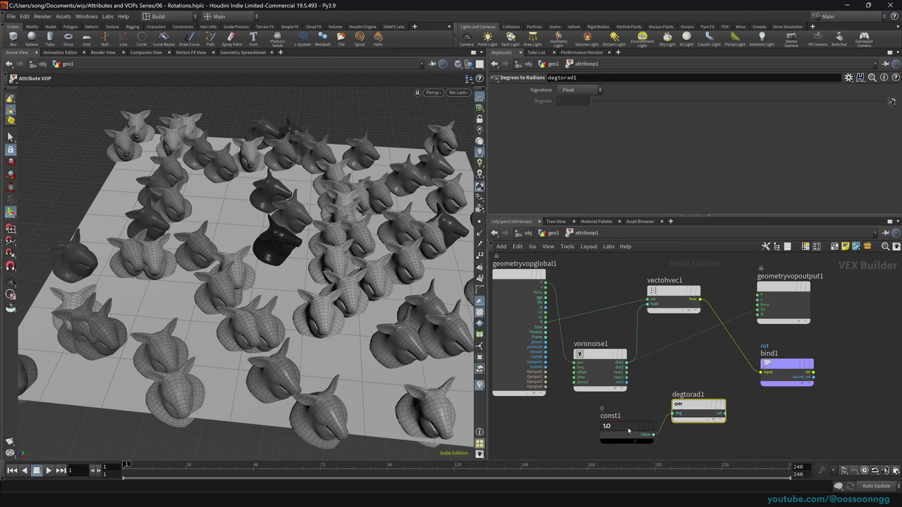
Wire the Degrees to Radians output into fval4 of the Vector to Vector4 node and tidy the surrounding nodes
{"action": "left_click_drag", "start_coordinate": [629, 429], "coordinate": [604, 426]}
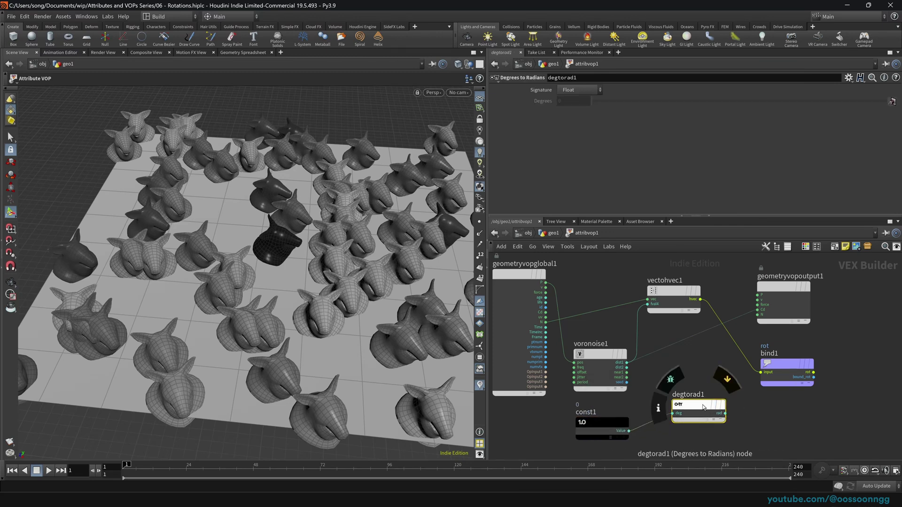
{"action": "left_click_drag", "start_coordinate": [696, 414], "coordinate": [694, 422]}
{"action": "left_click", "coordinate": [725, 425]}
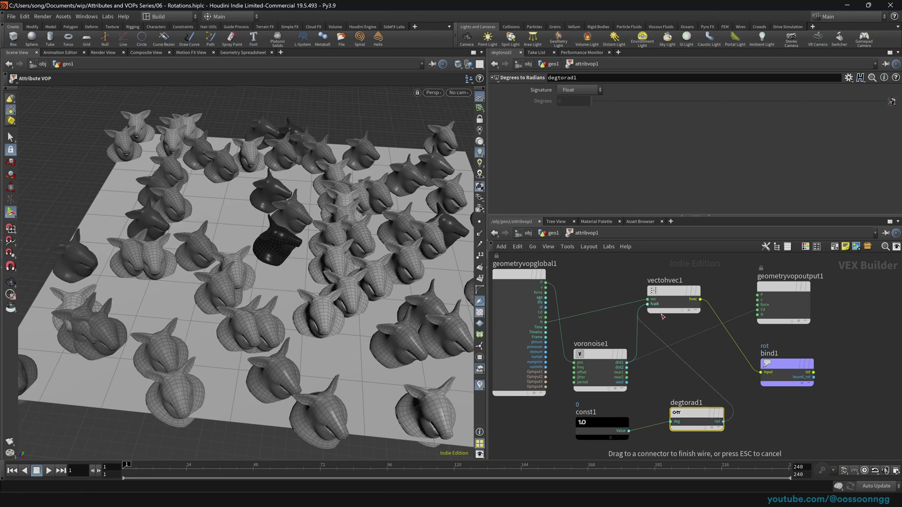
{"action": "left_click", "coordinate": [647, 305]}
{"action": "left_click_drag", "start_coordinate": [669, 295], "coordinate": [676, 303]}
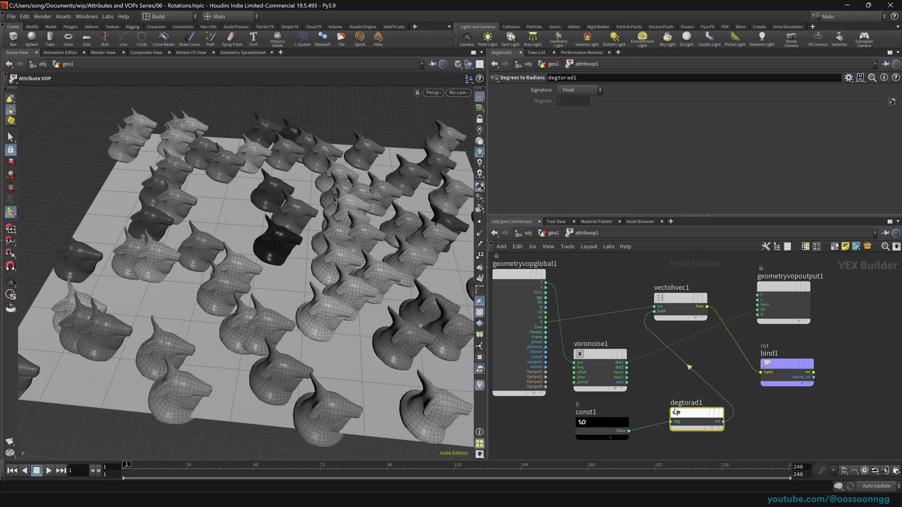
Vary the const1 float value to turn the pig heads, ending with it set to 57
{"action": "left_click", "coordinate": [601, 425]}
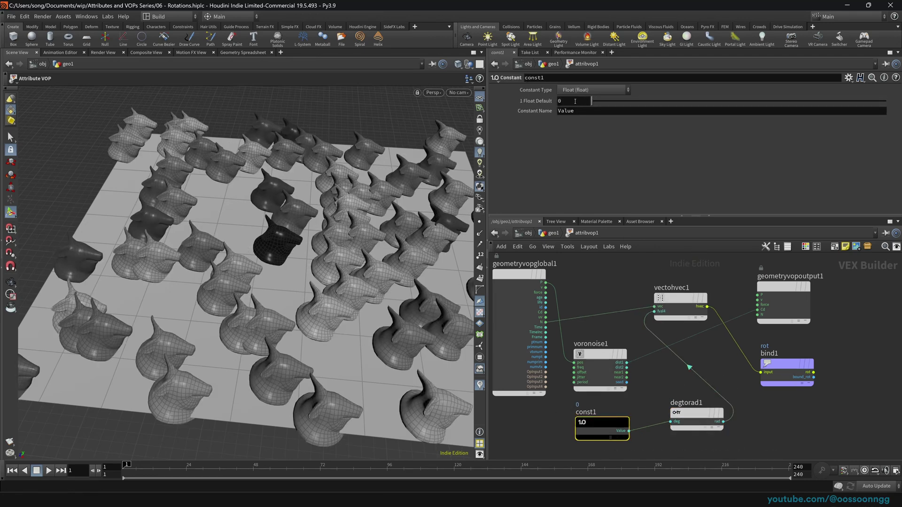
{"action": "middle_click_drag", "start_coordinate": [575, 101], "coordinate": [793, 83]}
{"action": "mouse_move", "coordinate": [801, 86]}
{"action": "middle_mouse_down"}
{"action": "mouse_move", "coordinate": [660, 91]}
{"action": "mouse_move", "coordinate": [798, 87]}
{"action": "middle_mouse_up"}
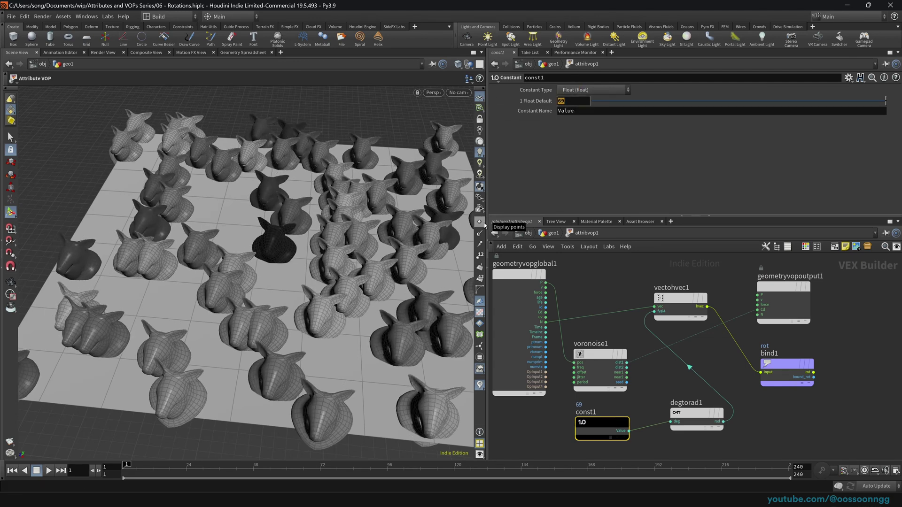
{"action": "key", "text": "Return"}
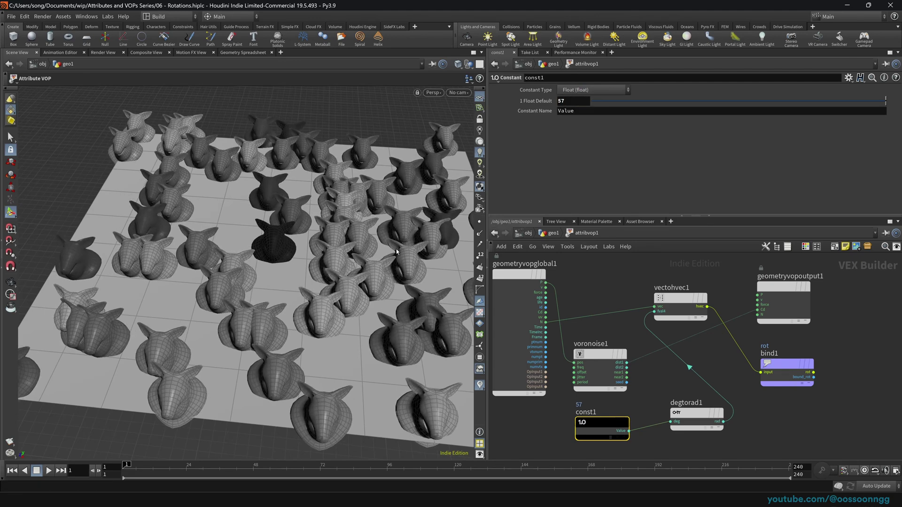
Add a second Constant with value 1 and wire it directly into fval4 of the Vector to Vector4 node
{"action": "left_click_drag", "start_coordinate": [695, 414], "coordinate": [693, 431]}
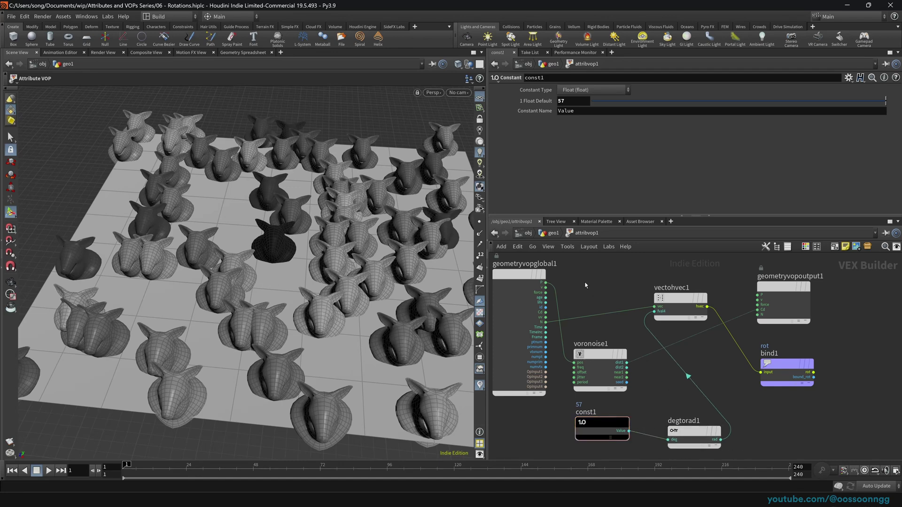
{"action": "key", "text": "Tab"}
{"action": "type", "text": "con"}
{"action": "key", "text": "Return"}
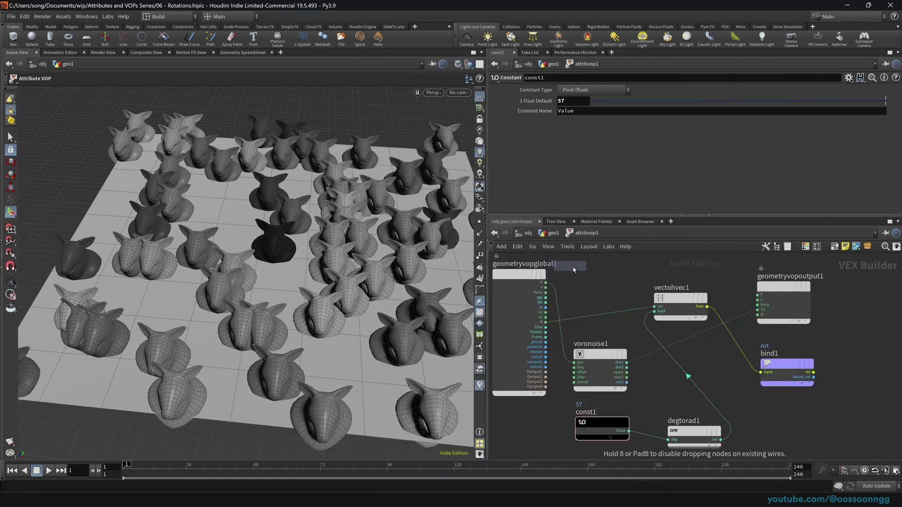
{"action": "left_click", "coordinate": [597, 277]}
{"action": "left_click_drag", "start_coordinate": [591, 101], "coordinate": [824, 138]}
{"action": "left_click_drag", "start_coordinate": [626, 280], "coordinate": [655, 311]}
{"action": "left_click_drag", "start_coordinate": [302, 230], "coordinate": [301, 215], "text": "alt"}
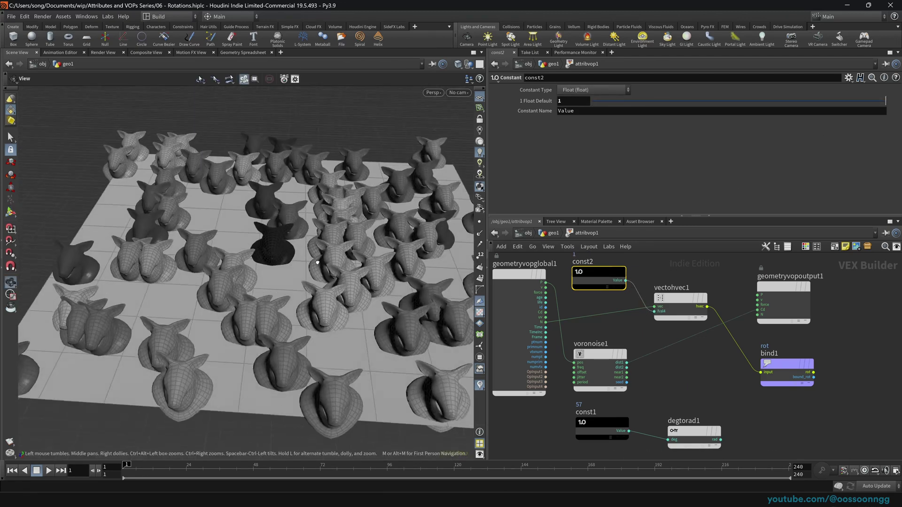
Reset both constants to 0, reconnect the Degrees to Radians output to fval4 and sweep const1 up to 57
{"action": "left_click_drag", "start_coordinate": [626, 100], "coordinate": [558, 207]}
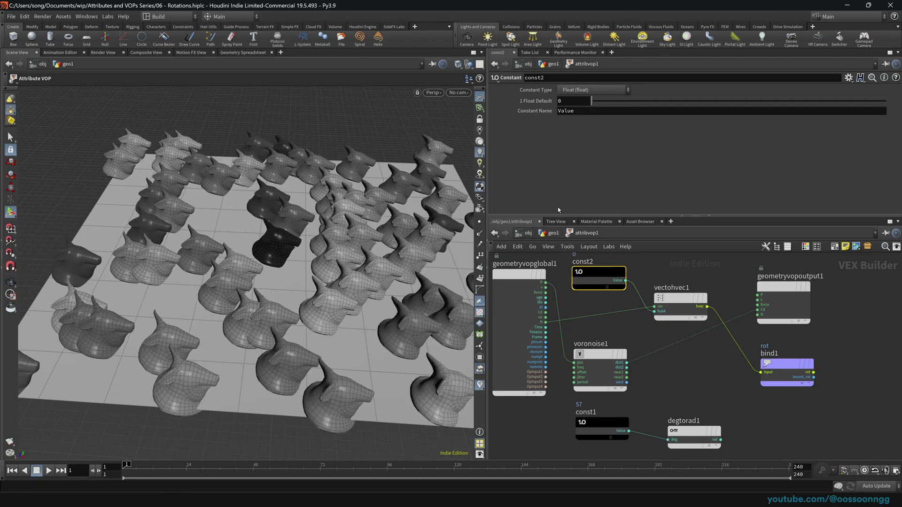
{"action": "left_click", "coordinate": [604, 423]}
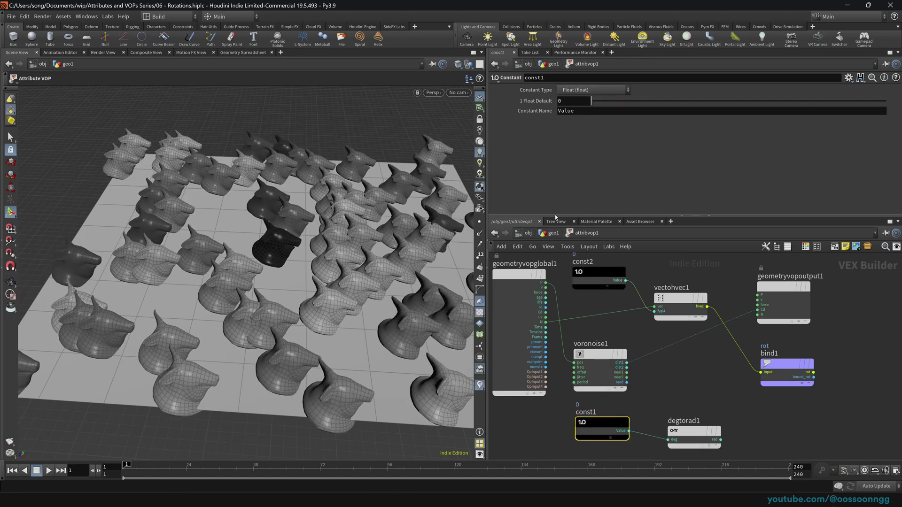
{"action": "left_click_drag", "start_coordinate": [720, 439], "coordinate": [654, 312]}
{"action": "middle_click_drag", "start_coordinate": [567, 101], "coordinate": [822, 82]}
Set const2 to 1 and wire it directly into fval4 to compare radians with the converted 57 degrees
{"action": "left_click", "coordinate": [599, 274]}
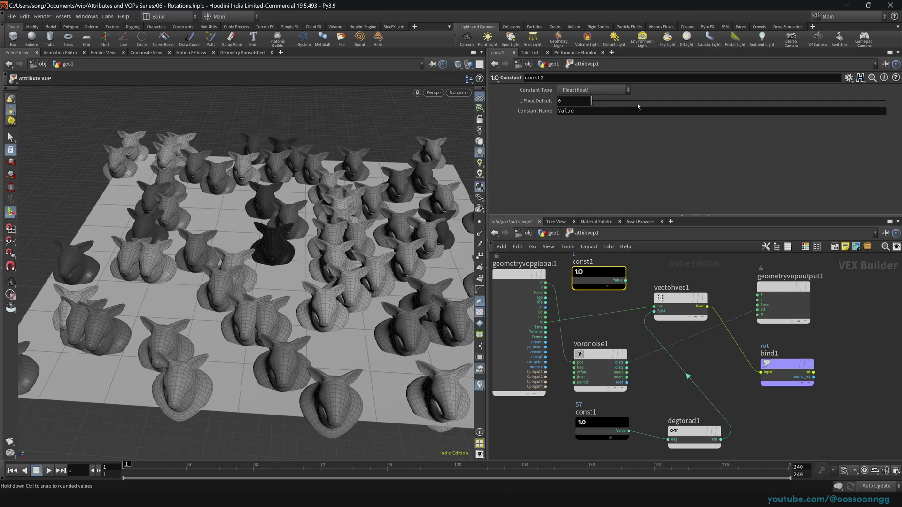
{"action": "left_click_drag", "start_coordinate": [638, 101], "coordinate": [886, 101]}
{"action": "left_click_drag", "start_coordinate": [625, 280], "coordinate": [654, 311]}
{"action": "left_click_drag", "start_coordinate": [663, 99], "coordinate": [886, 101]}
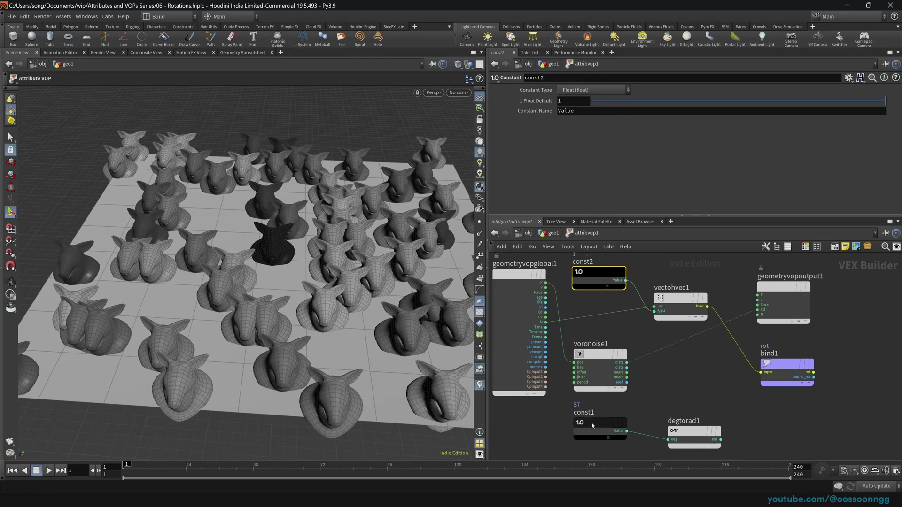
Feed the Voronoi noise's dist1 output through a new Multiply Constant node and Degrees to Radians into fval4
{"action": "left_click_drag", "start_coordinate": [691, 431], "coordinate": [658, 425]}
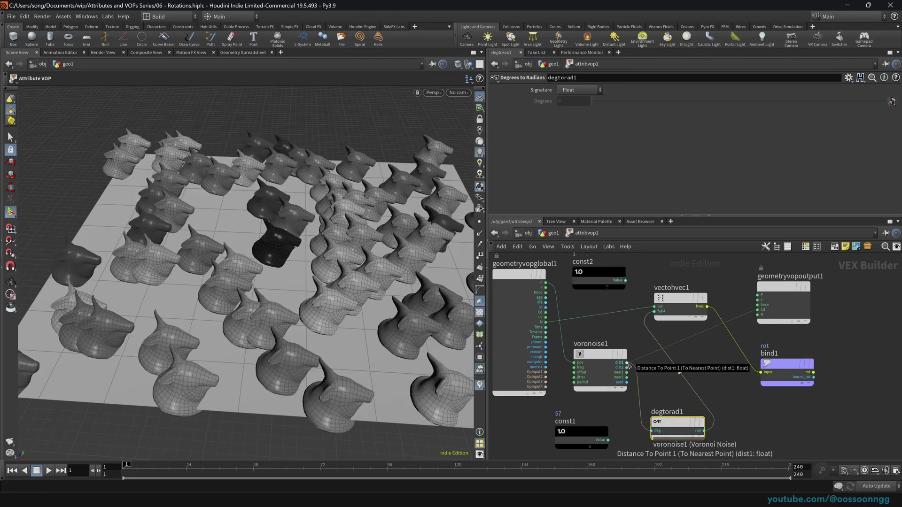
{"action": "left_click_drag", "start_coordinate": [685, 426], "coordinate": [699, 424]}
{"action": "key", "text": "Tab"}
{"action": "type", "text": "mult"}
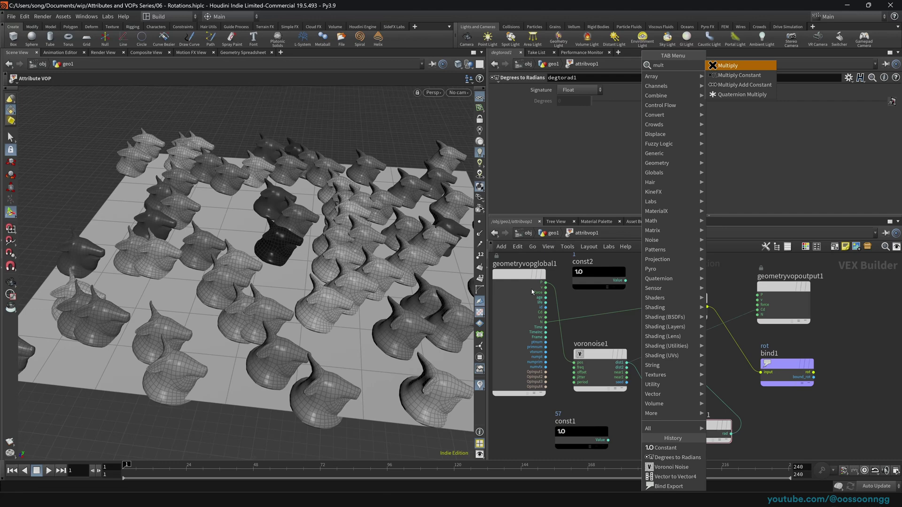
{"action": "key", "text": "Down"}
{"action": "key", "text": "Return"}
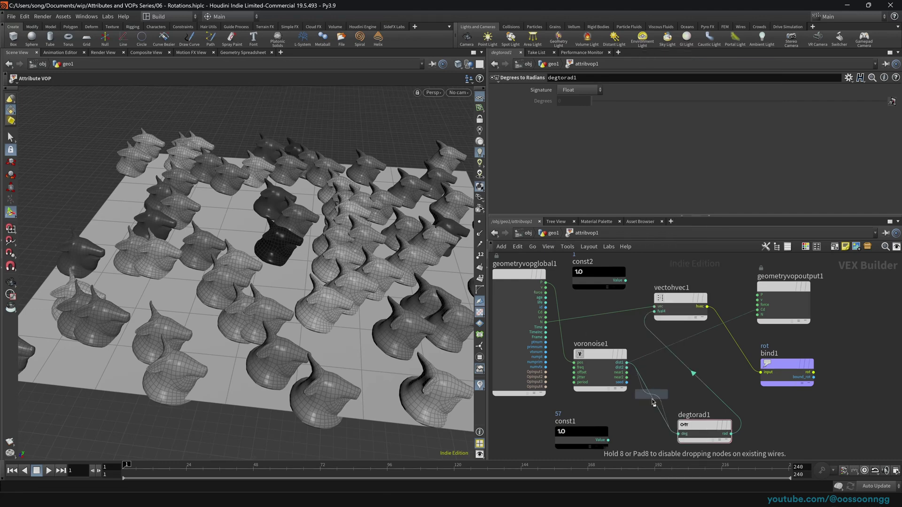
{"action": "left_click", "coordinate": [656, 403]}
Spread out the Voronoi noise, Multiply Constant, Degrees to Radians and downstream nodes so their wires are readable
{"action": "left_click_drag", "start_coordinate": [826, 433], "coordinate": [785, 409]}
{"action": "left_click_drag", "start_coordinate": [599, 360], "coordinate": [592, 361]}
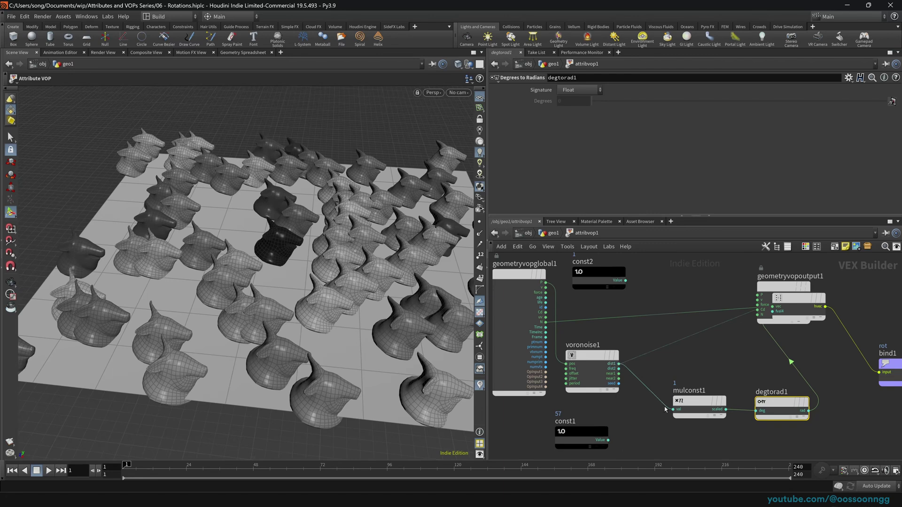
{"action": "left_click_drag", "start_coordinate": [699, 401], "coordinate": [689, 405]}
{"action": "left_click_drag", "start_coordinate": [781, 401], "coordinate": [777, 404]}
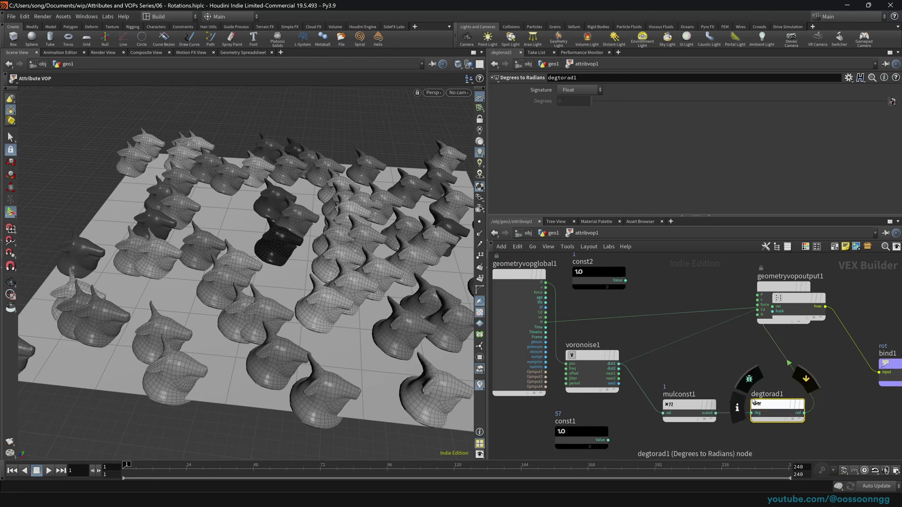
Try multipliers of 57 and 200 on the Multiply Constant node to compare the pig heads' rotations
{"action": "left_click", "coordinate": [587, 359]}
{"action": "left_click", "coordinate": [776, 404]}
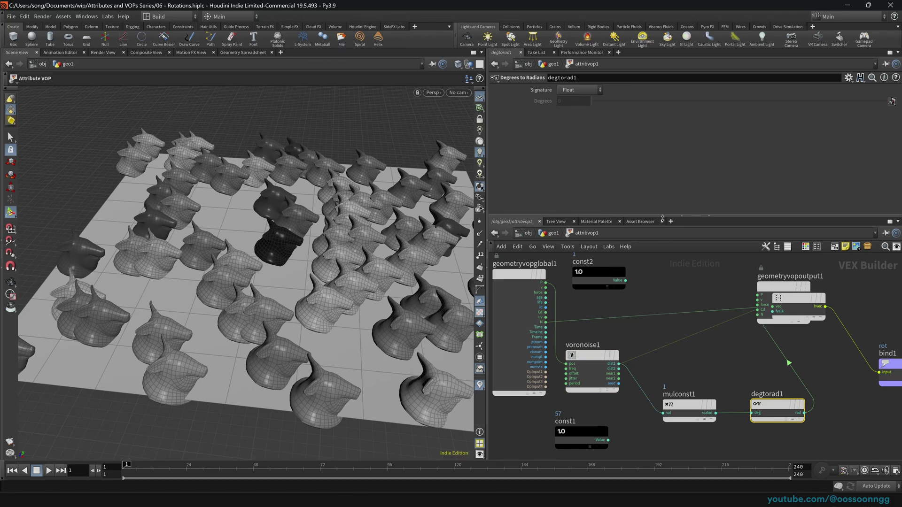
{"action": "left_click", "coordinate": [687, 406]}
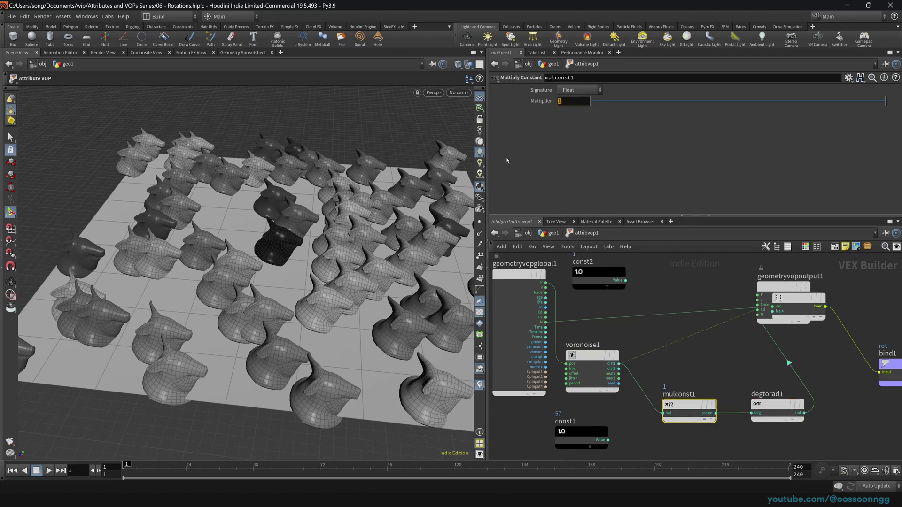
{"action": "type", "text": "57"}
{"action": "key", "text": "Return"}
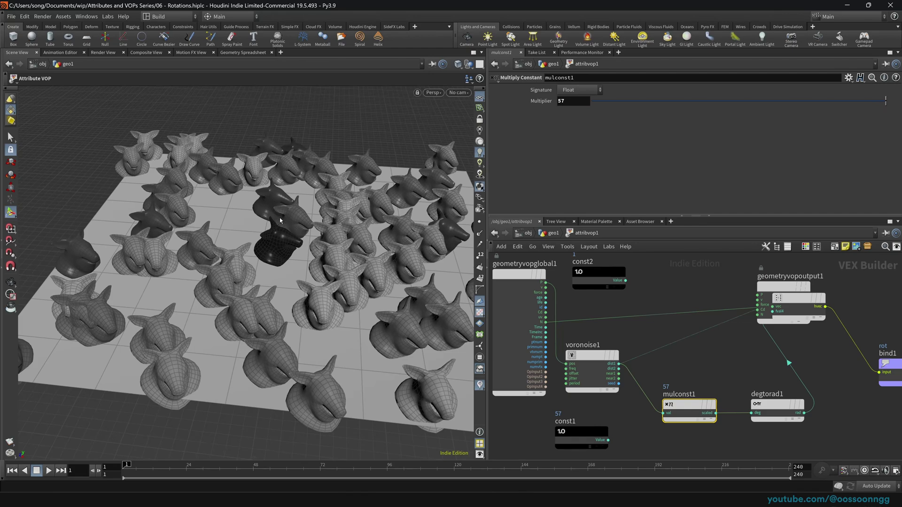
{"action": "left_click_drag", "start_coordinate": [280, 237], "coordinate": [284, 275], "text": "alt"}
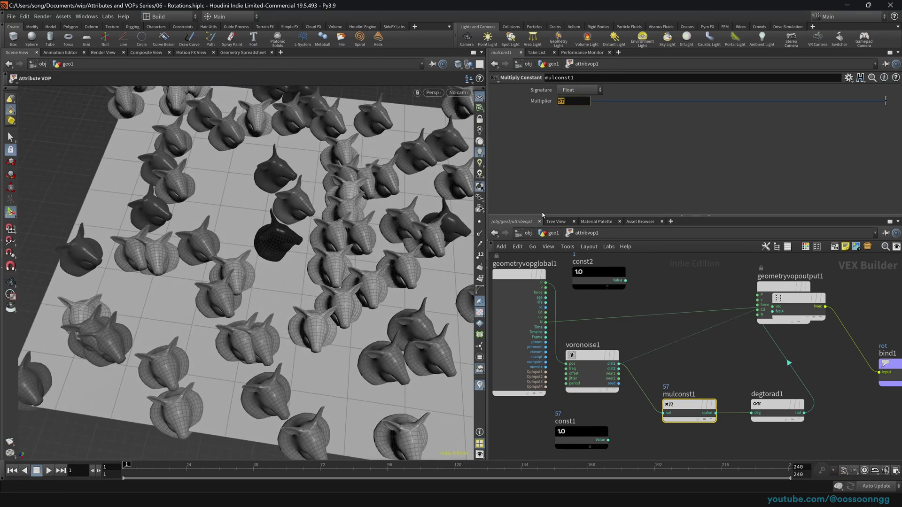
{"action": "key", "text": "Return"}
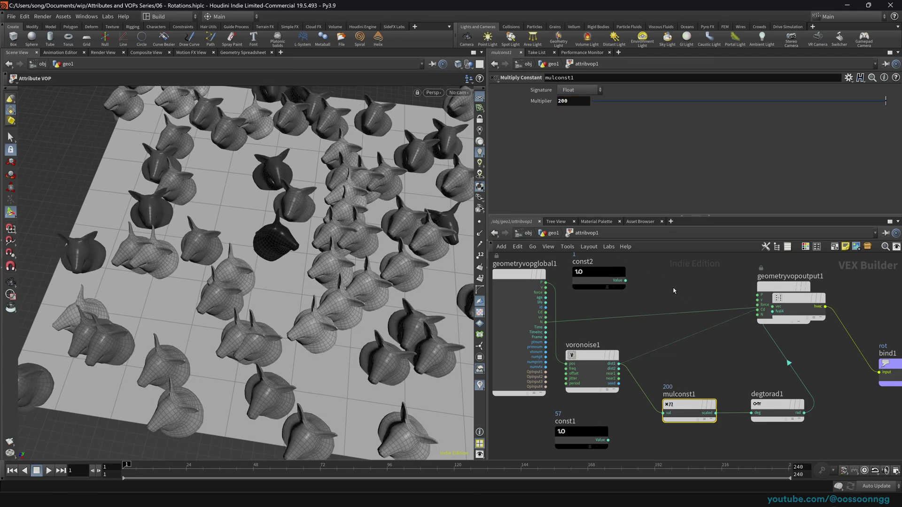
{"action": "left_click_drag", "start_coordinate": [376, 266], "coordinate": [344, 205], "text": "alt"}
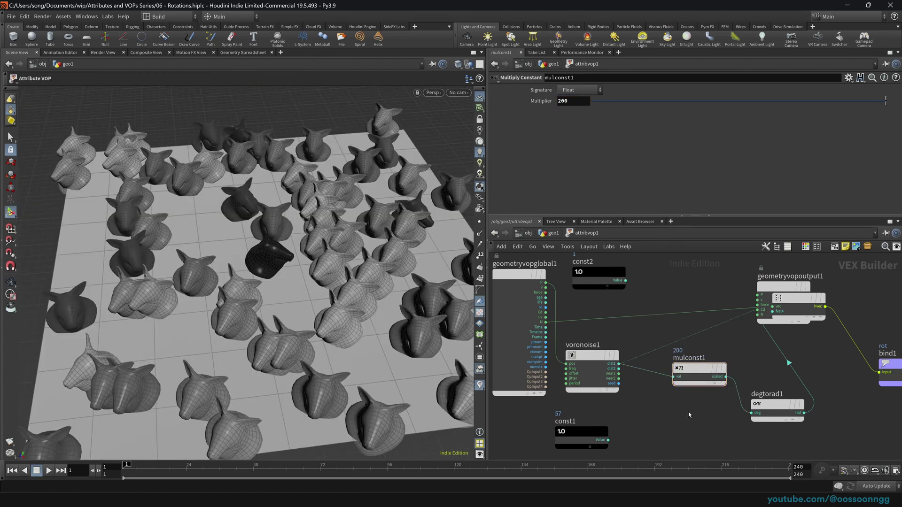
Add a Multiply node, feed it the Voronoi noise's dist1 output and wire its product into Degrees to Radians
{"action": "key", "text": "Tab"}
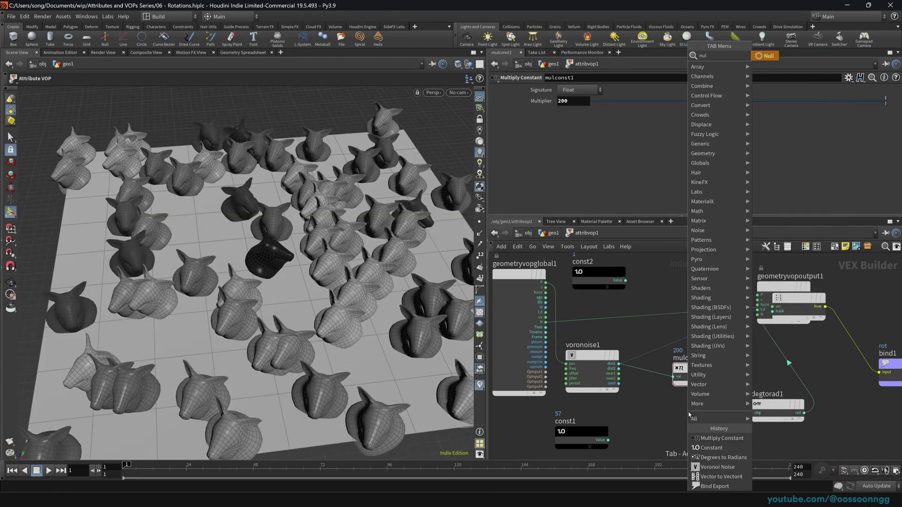
{"action": "type", "text": "mult"}
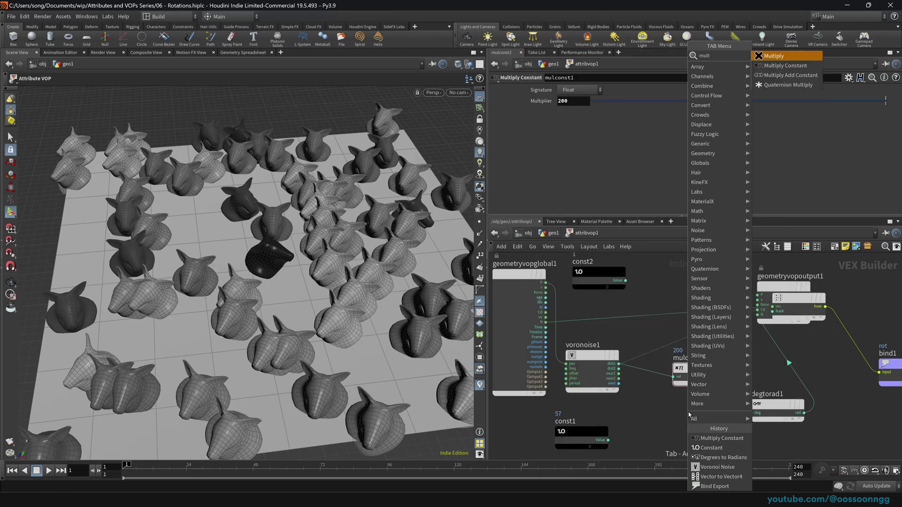
{"action": "key", "text": "Return"}
{"action": "left_click", "coordinate": [673, 422]}
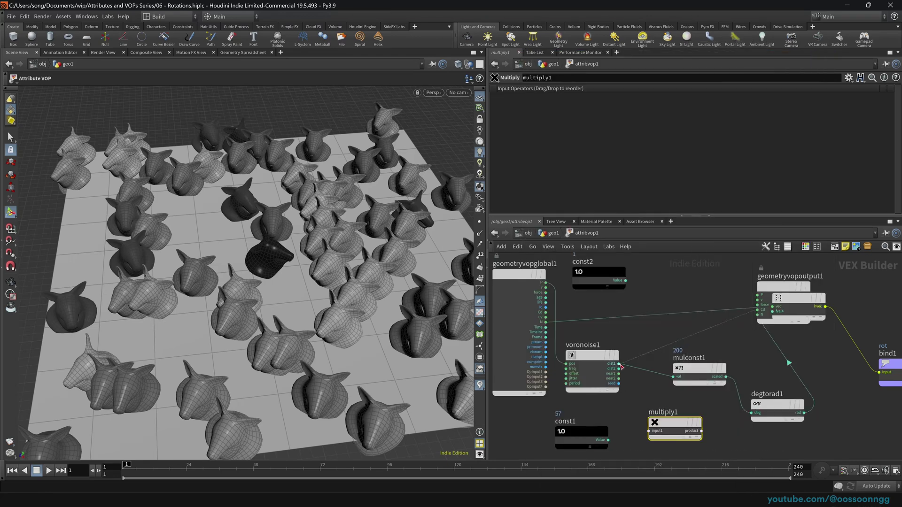
{"action": "left_click", "coordinate": [618, 364]}
{"action": "left_click", "coordinate": [649, 431]}
{"action": "left_click_drag", "start_coordinate": [702, 431], "coordinate": [703, 402]}
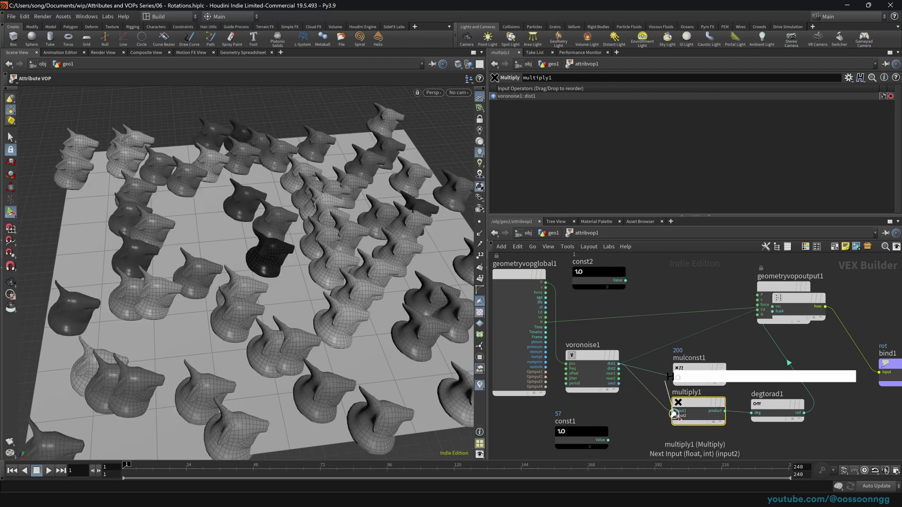
Promote the Multiply node's second input and set the resulting Input Number 2 parameter on attribvop1 to 105.89
{"action": "middle_click_drag", "start_coordinate": [674, 415], "coordinate": [707, 333]}
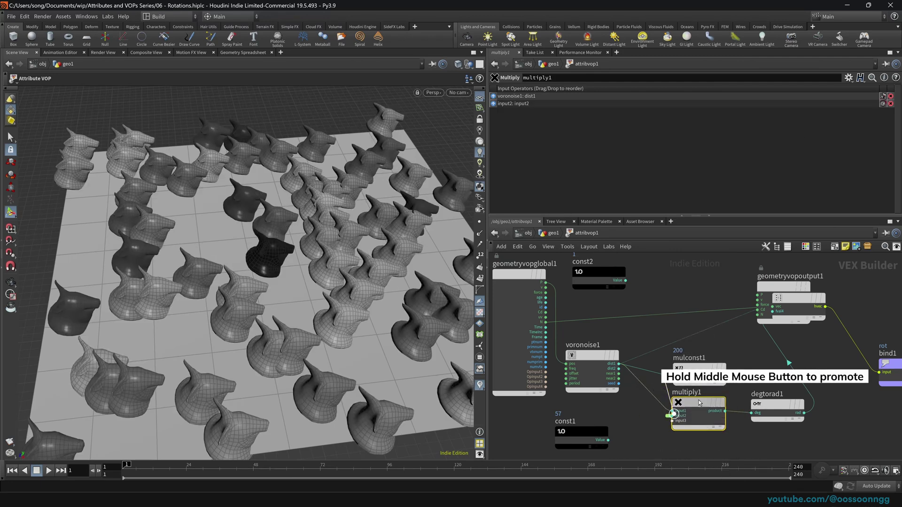
{"action": "left_click", "coordinate": [551, 233]}
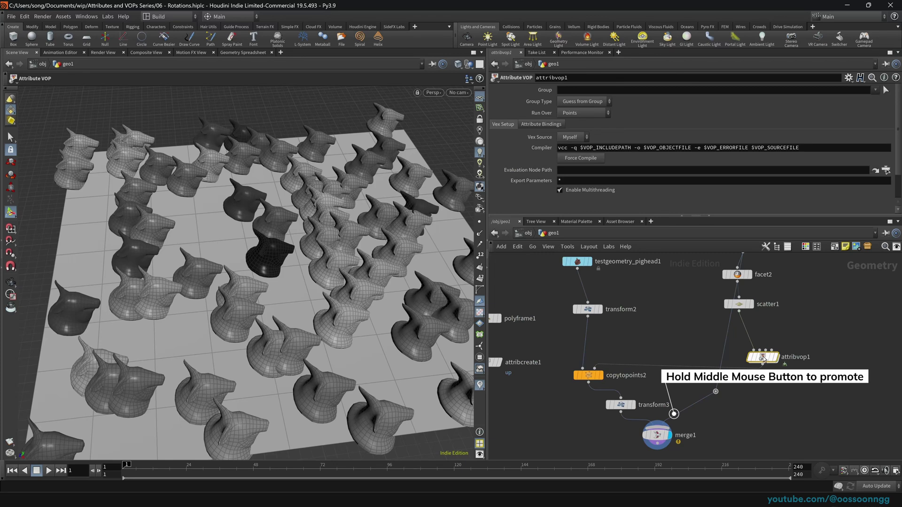
{"action": "left_click_drag", "start_coordinate": [763, 358], "coordinate": [752, 358]}
{"action": "scroll", "coordinate": [536, 117], "scroll_direction": "down", "scroll_amount": 2}
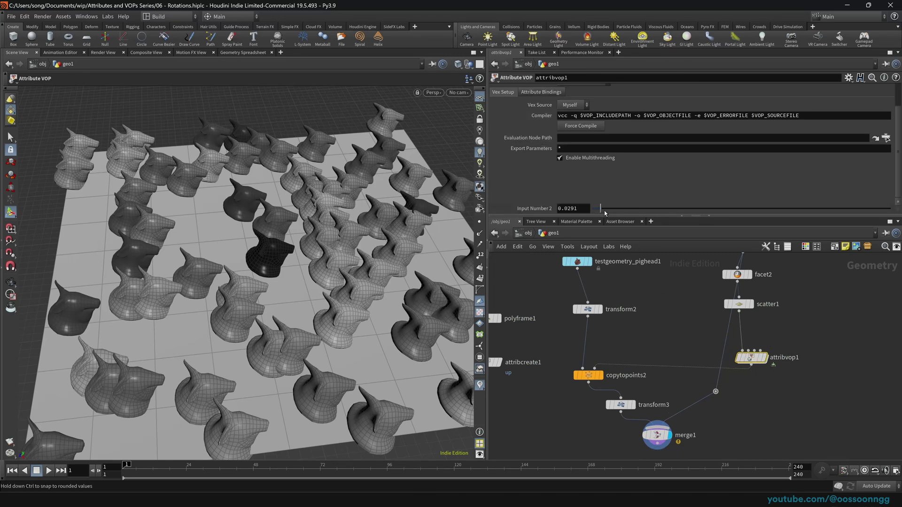
{"action": "left_click_drag", "start_coordinate": [605, 213], "coordinate": [869, 217]}
{"action": "mouse_move", "coordinate": [571, 209]}
{"action": "middle_mouse_down"}
{"action": "mouse_move", "coordinate": [571, 178]}
{"action": "mouse_move", "coordinate": [571, 190]}
{"action": "mouse_move", "coordinate": [820, 190]}
{"action": "mouse_move", "coordinate": [590, 184]}
{"action": "mouse_move", "coordinate": [611, 175]}
{"action": "mouse_move", "coordinate": [743, 176]}
{"action": "mouse_move", "coordinate": [601, 176]}
{"action": "mouse_move", "coordinate": [571, 210]}
{"action": "middle_mouse_up"}
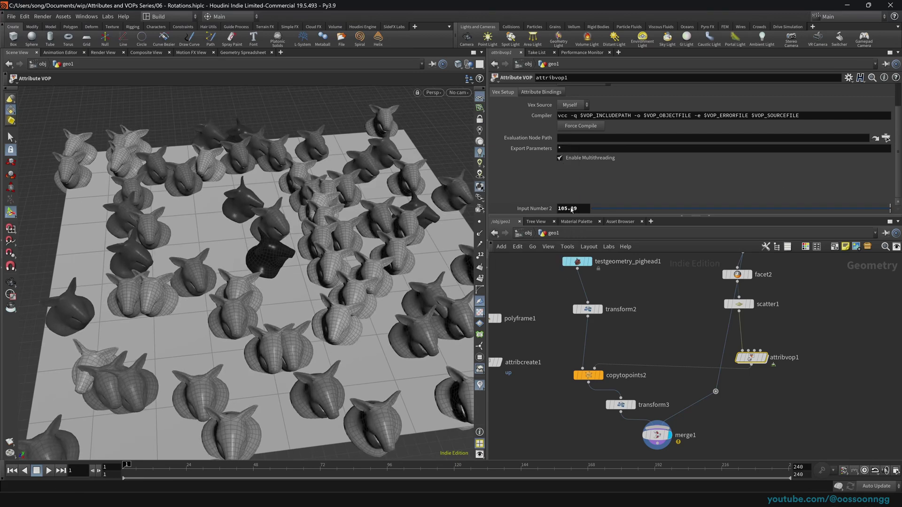
Inside attribvop1, promote the Voronoi noise's frequency and offset inputs to parameters
{"action": "double_click", "coordinate": [749, 359]}
{"action": "left_click", "coordinate": [587, 357]}
{"action": "left_click_drag", "start_coordinate": [587, 356], "coordinate": [601, 356]}
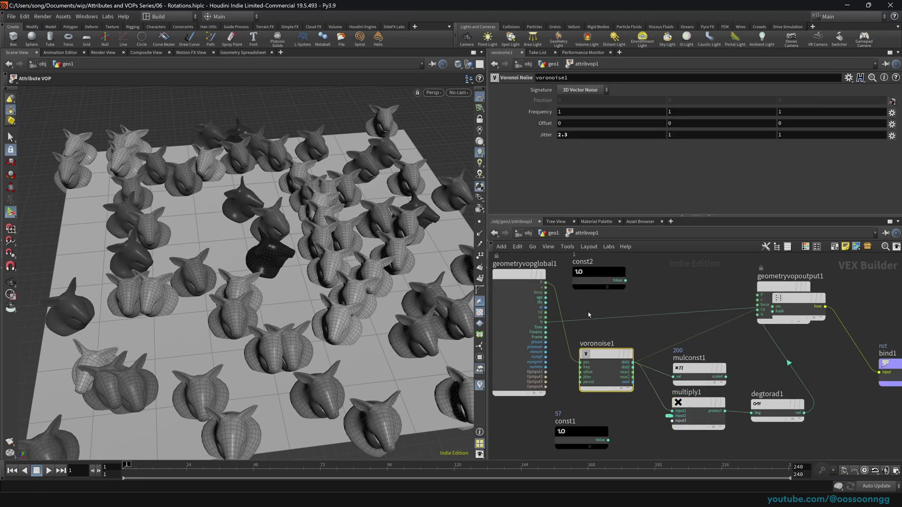
{"action": "middle_click_drag", "start_coordinate": [588, 367], "coordinate": [607, 342]}
{"action": "middle_click_drag", "start_coordinate": [588, 374], "coordinate": [607, 333]}
Set the first Frequency component on attribvop1 to 1.8 and reposition the copytopoints2 and attribvop1 nodes
{"action": "left_click", "coordinate": [554, 233]}
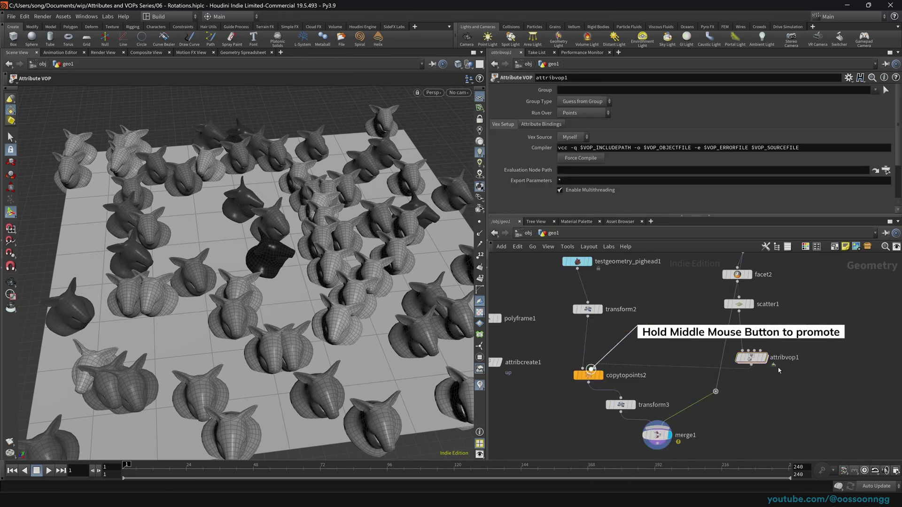
{"action": "left_click_drag", "start_coordinate": [753, 361], "coordinate": [757, 363]}
{"action": "scroll", "coordinate": [599, 197], "scroll_direction": "down", "scroll_amount": 2}
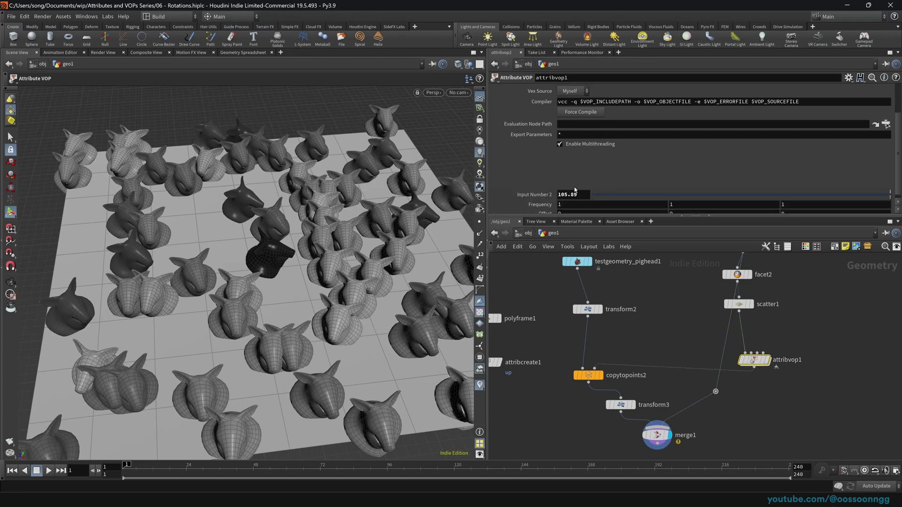
{"action": "middle_click_drag", "start_coordinate": [569, 193], "coordinate": [610, 198]}
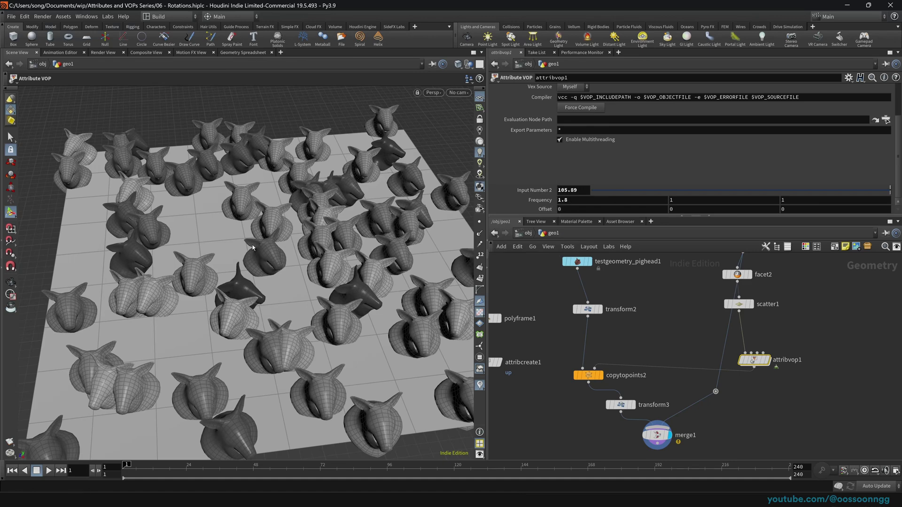
{"action": "left_click_drag", "start_coordinate": [579, 377], "coordinate": [575, 357]}
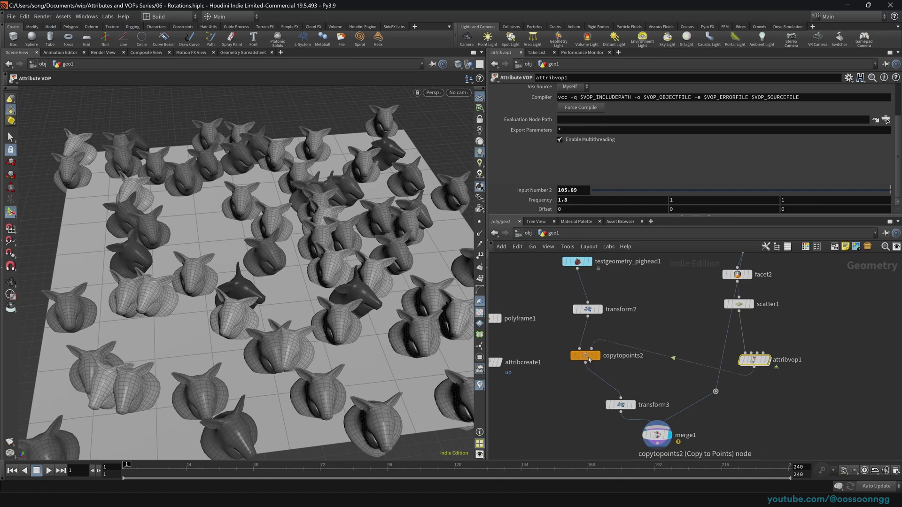
{"action": "left_click_drag", "start_coordinate": [762, 363], "coordinate": [752, 365]}
{"action": "middle_click", "coordinate": [751, 363]}
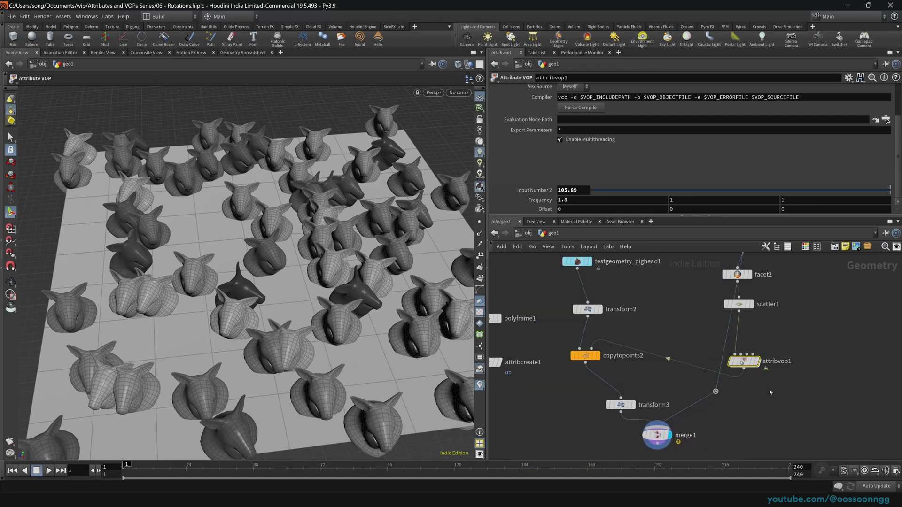
Move vectohvec1 clear of geometryvopoutput1 inside attribvop1 and cut the Voronoi noise wire feeding Cd
{"action": "double_click", "coordinate": [746, 360]}
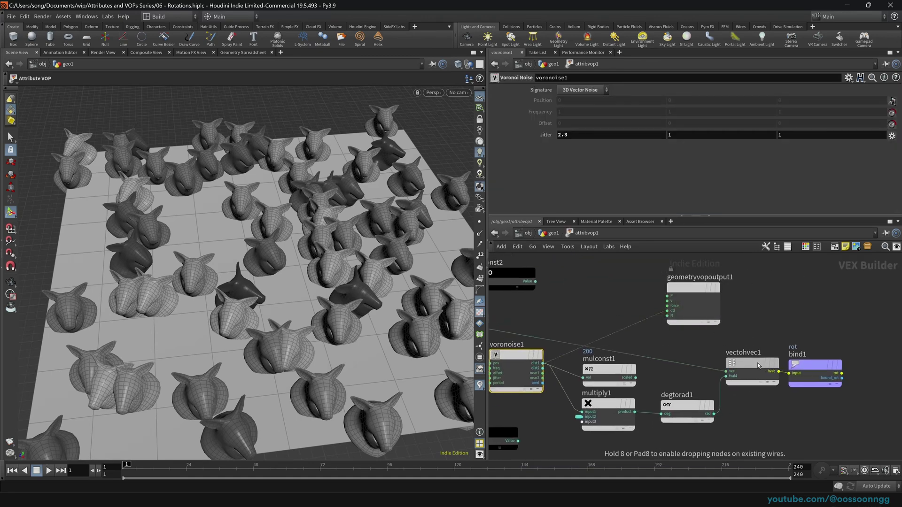
{"action": "key", "text": "y"}
{"action": "left_click_drag", "start_coordinate": [624, 313], "coordinate": [653, 339]}
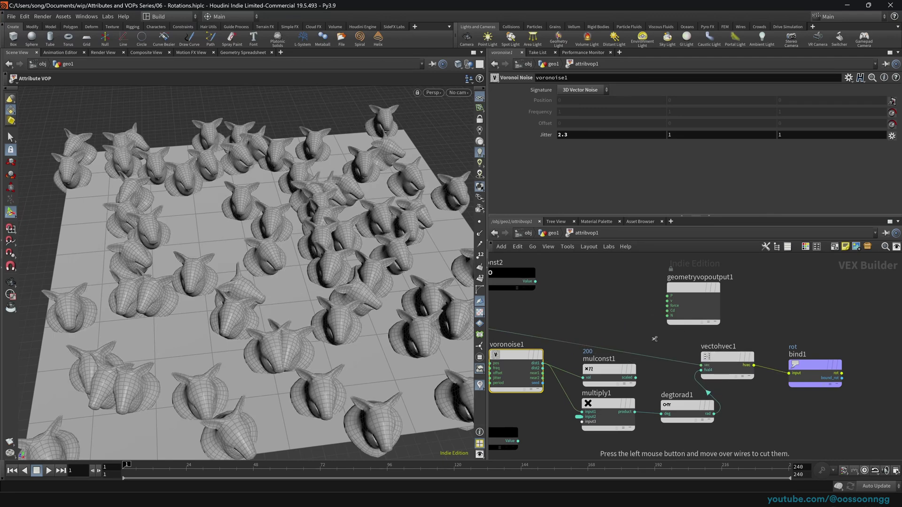
Set the pig head test geometry's difficulty to Medium and enable its Add Shader option
{"action": "left_click", "coordinate": [548, 235]}
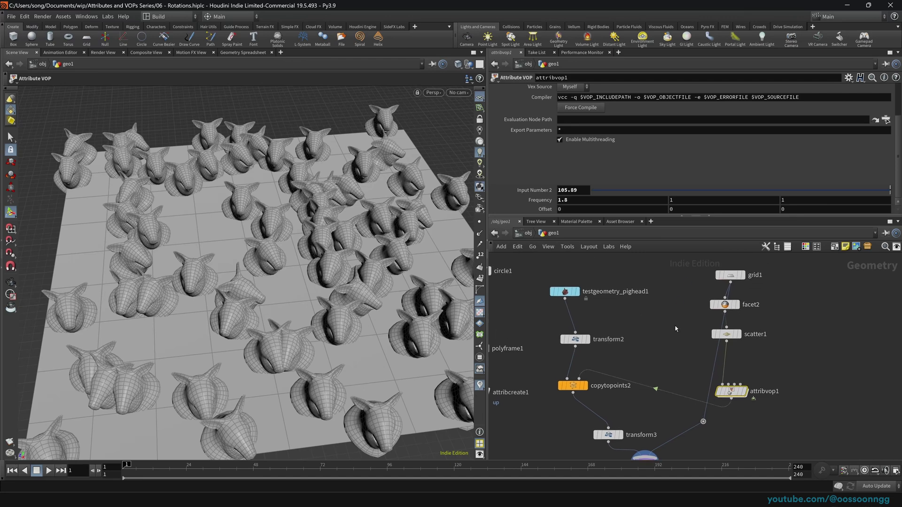
{"action": "left_click", "coordinate": [574, 119]}
{"action": "left_click", "coordinate": [569, 129]}
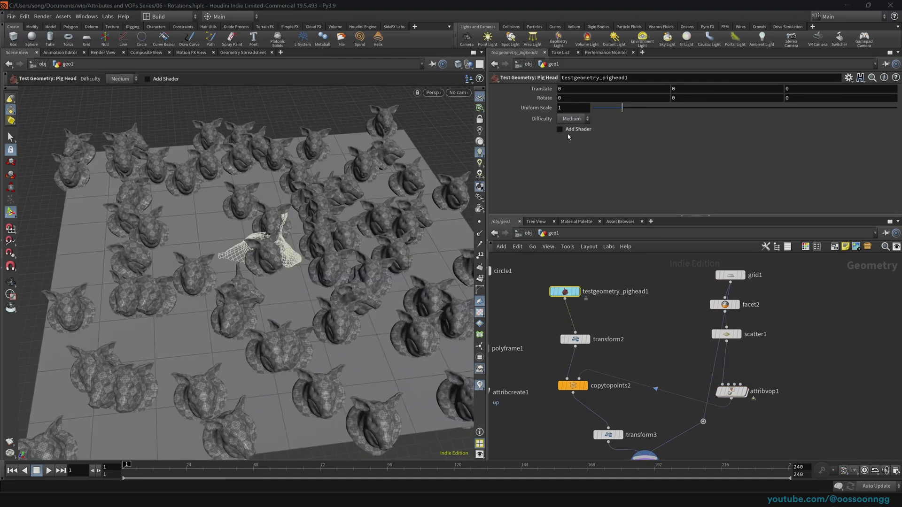
{"action": "left_click", "coordinate": [559, 129]}
{"action": "middle_click_drag", "start_coordinate": [660, 342], "coordinate": [689, 266]}
{"action": "left_click_drag", "start_coordinate": [617, 400], "coordinate": [728, 381]}
{"action": "left_click_drag", "start_coordinate": [380, 342], "coordinate": [481, 330], "text": "alt"}
Tidy transform1 and copytopoints1 in the squab network and delete the unused grid2 node
{"action": "middle_click_drag", "start_coordinate": [573, 367], "coordinate": [630, 399]}
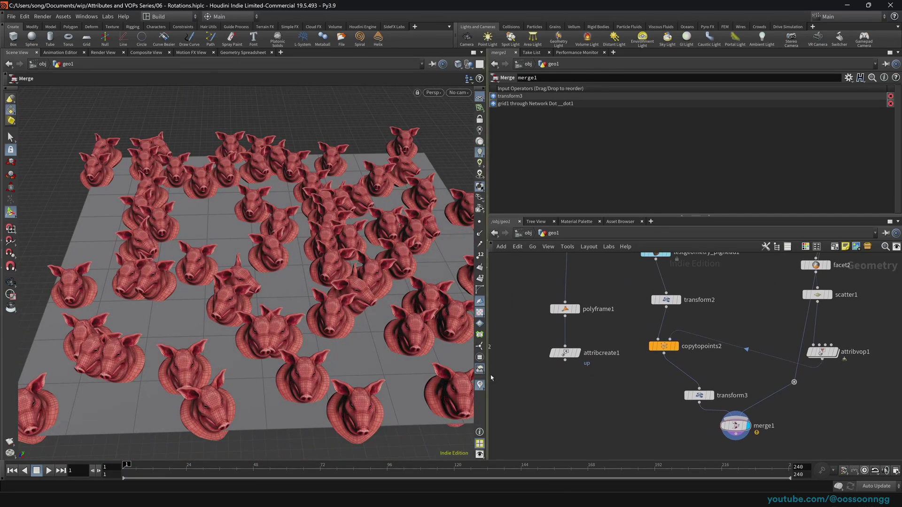
{"action": "middle_click_drag", "start_coordinate": [621, 423], "coordinate": [647, 445]}
{"action": "scroll", "coordinate": [533, 368], "scroll_direction": "down", "scroll_amount": 3}
{"action": "middle_click_drag", "start_coordinate": [540, 361], "coordinate": [627, 365]}
{"action": "middle_click_drag", "start_coordinate": [532, 399], "coordinate": [606, 428]}
{"action": "left_click_drag", "start_coordinate": [623, 285], "coordinate": [520, 334]}
{"action": "left_click", "coordinate": [543, 421]}
{"action": "left_click_drag", "start_coordinate": [543, 422], "coordinate": [524, 379]}
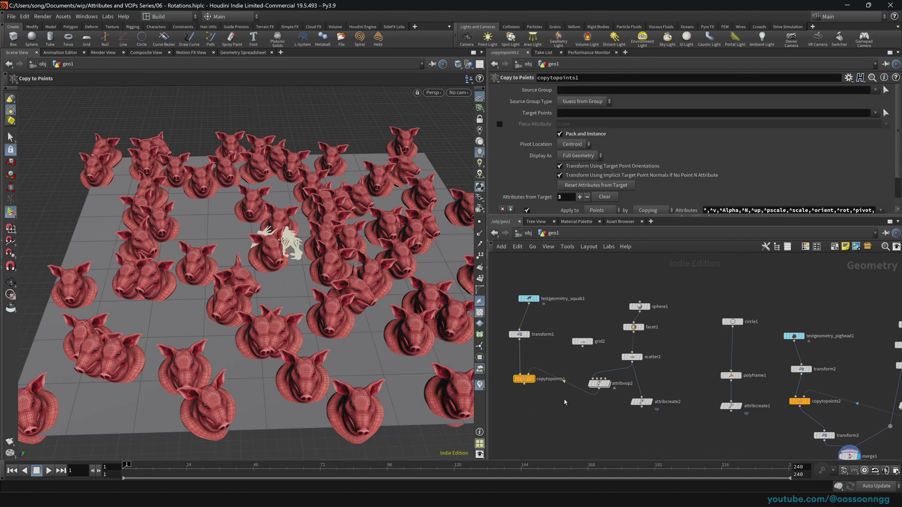
{"action": "left_click", "coordinate": [585, 342]}
{"action": "key", "text": "Delete"}
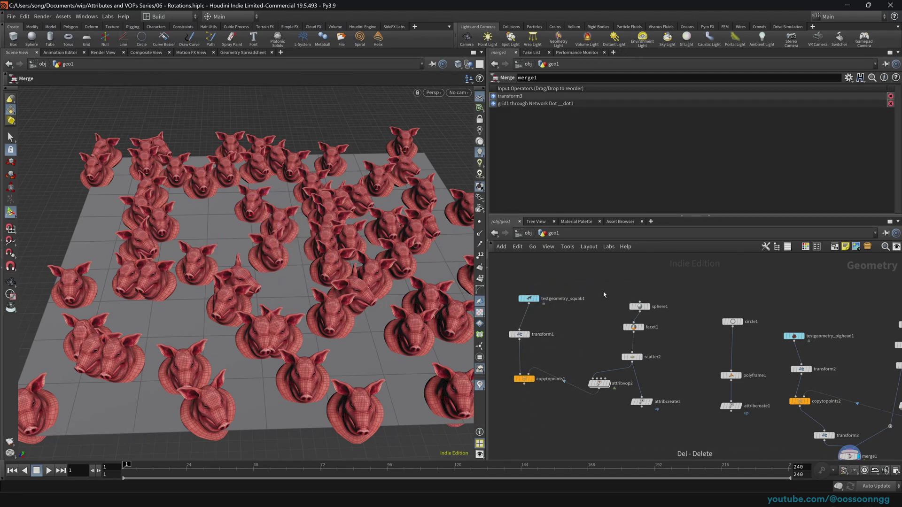
Delete attribcreate2, bring the sphere branch closer to the squab branch and display copytopoints1
{"action": "left_click_drag", "start_coordinate": [604, 289], "coordinate": [503, 391]}
{"action": "left_click", "coordinate": [637, 402]}
{"action": "key", "text": "Delete"}
{"action": "left_click", "coordinate": [534, 391]}
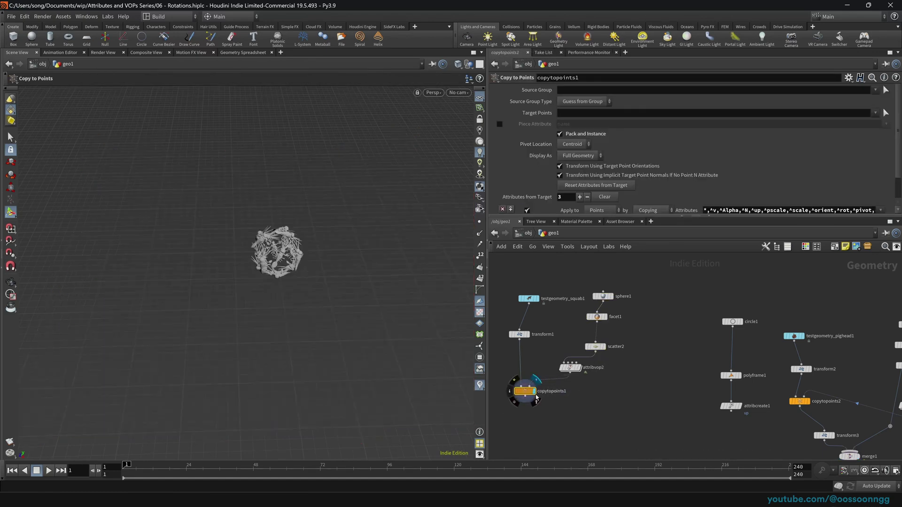
Bypass attribvop2 to compare the squab copies on the sphere without it
{"action": "left_click", "coordinate": [573, 368]}
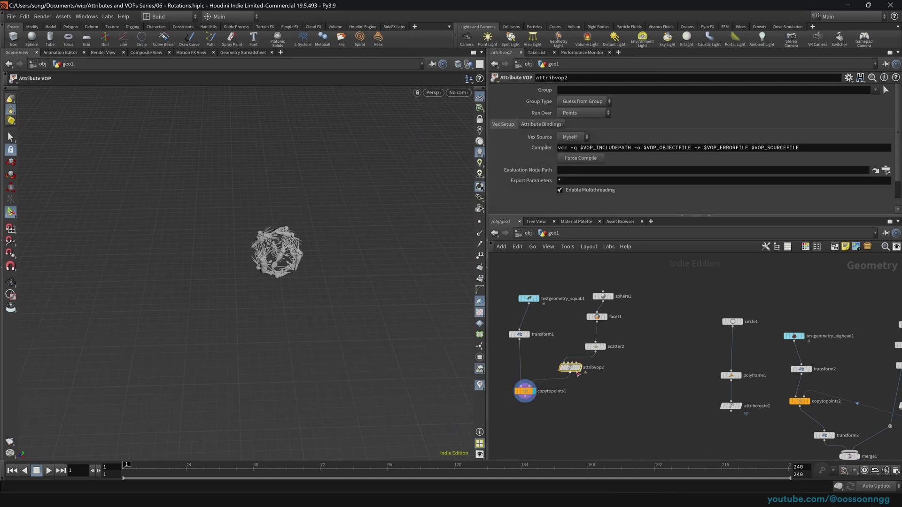
{"action": "left_click", "coordinate": [562, 367]}
{"action": "scroll", "coordinate": [407, 290], "scroll_direction": "up", "scroll_amount": 5}
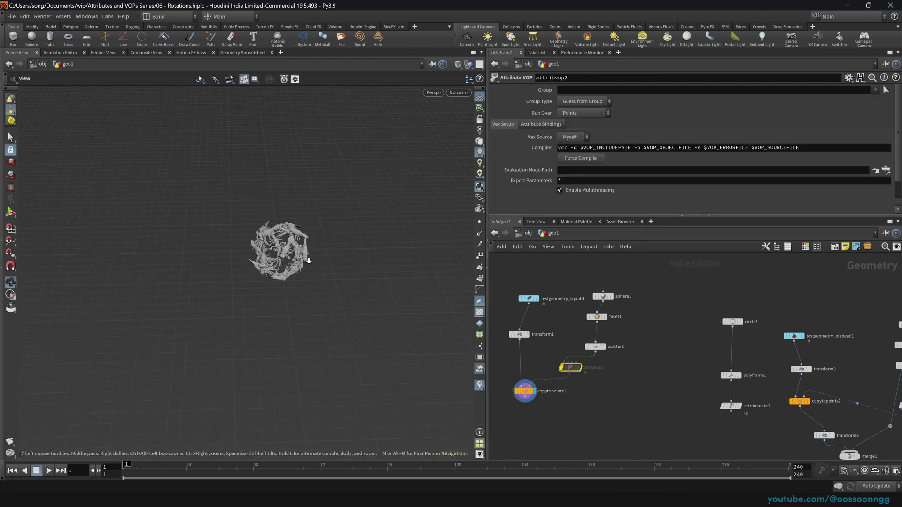
Line up facet1 and scatter2 beneath sphere1 and review facet1's normals settings
{"action": "left_click", "coordinate": [597, 318]}
{"action": "left_click_drag", "start_coordinate": [598, 319], "coordinate": [601, 353]}
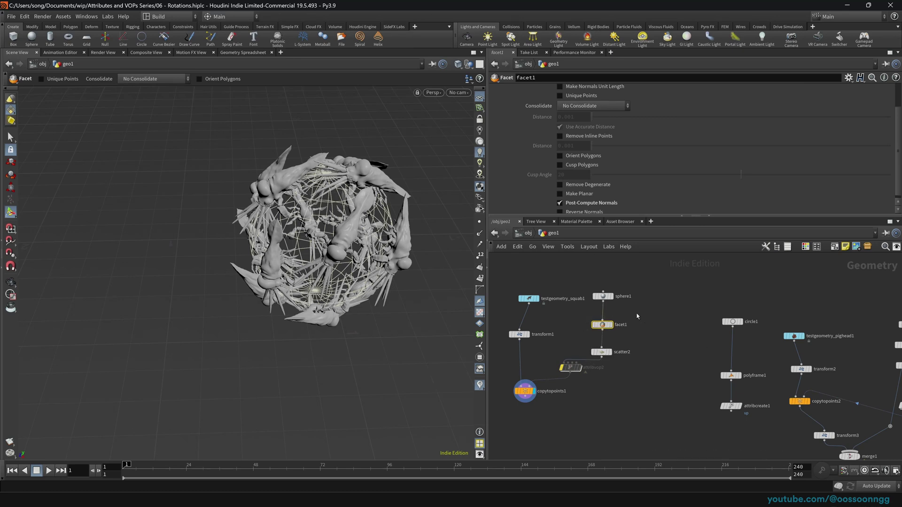
{"action": "scroll", "coordinate": [563, 160], "scroll_direction": "down", "scroll_amount": 1}
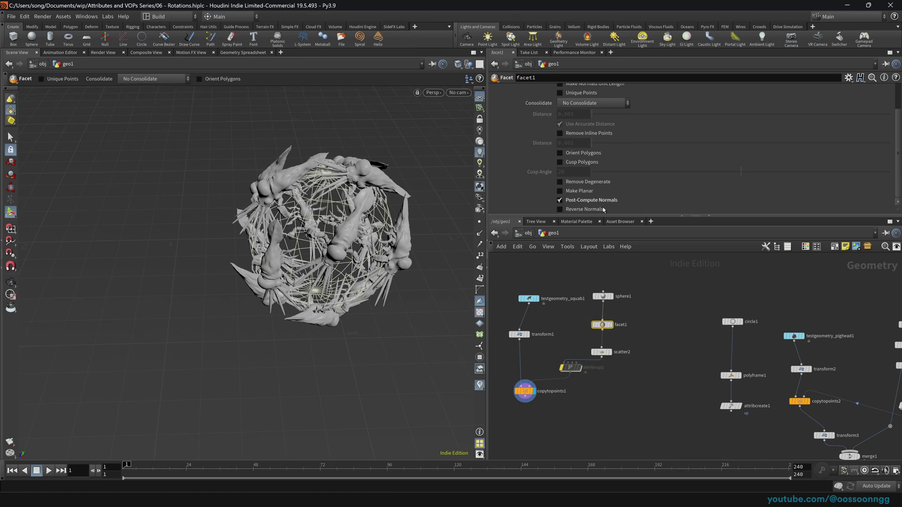
Re-enable attribvop2 to compare the squab orientations and move copytopoints1 slightly lower in the network
{"action": "left_click", "coordinate": [525, 391]}
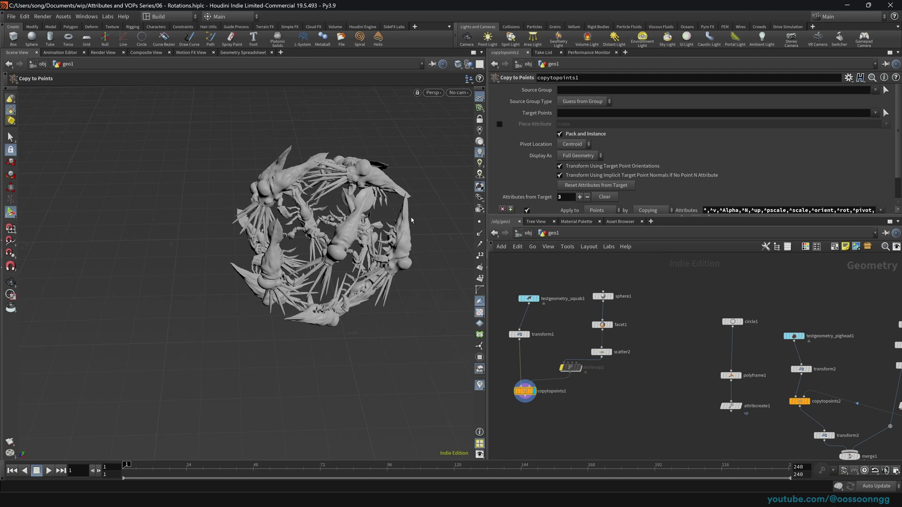
{"action": "left_click", "coordinate": [562, 367]}
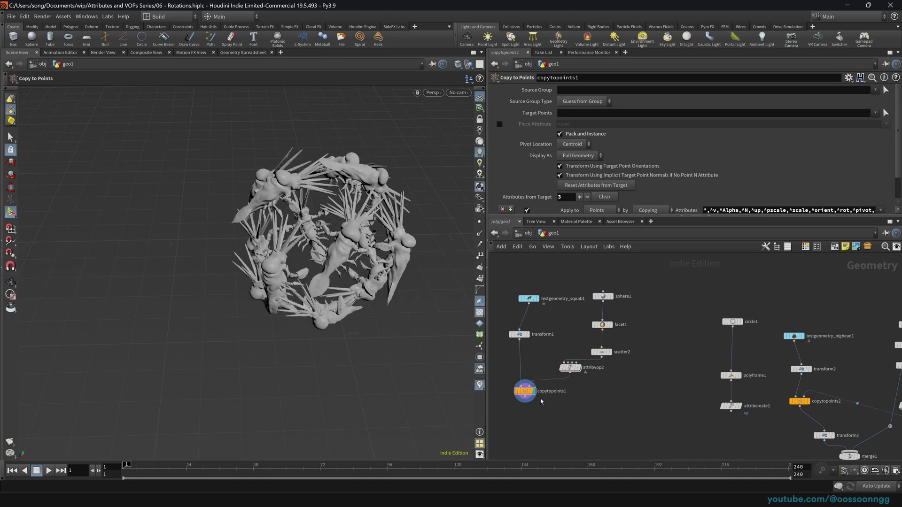
{"action": "left_click_drag", "start_coordinate": [526, 391], "coordinate": [527, 400]}
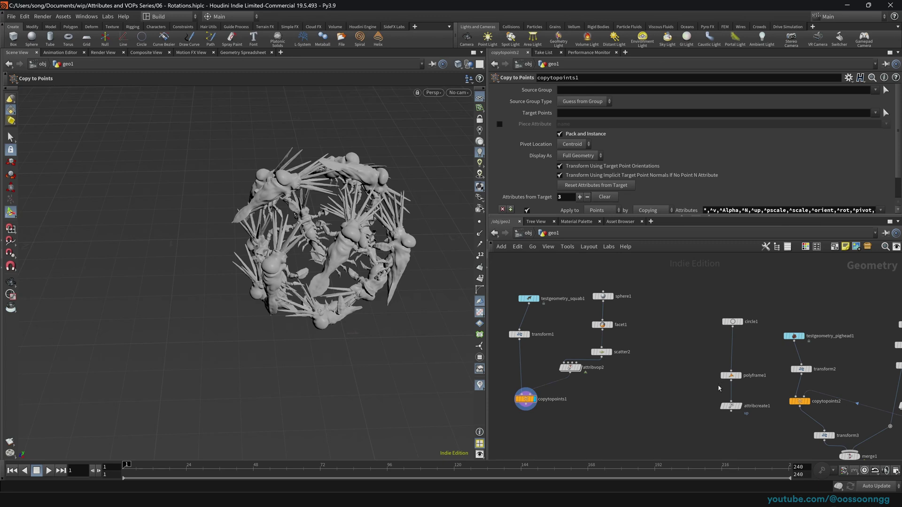
Display attribcreate1 below polyframe1 and review its up vector attribute, revealing its Value settings
{"action": "middle_click_drag", "start_coordinate": [698, 394], "coordinate": [692, 392]}
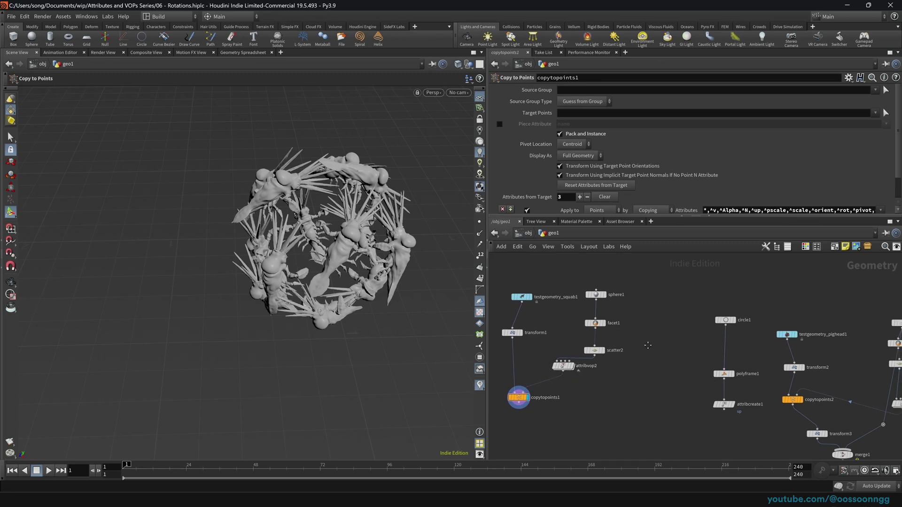
{"action": "middle_click_drag", "start_coordinate": [648, 346], "coordinate": [504, 316]}
{"action": "left_click", "coordinate": [579, 374]}
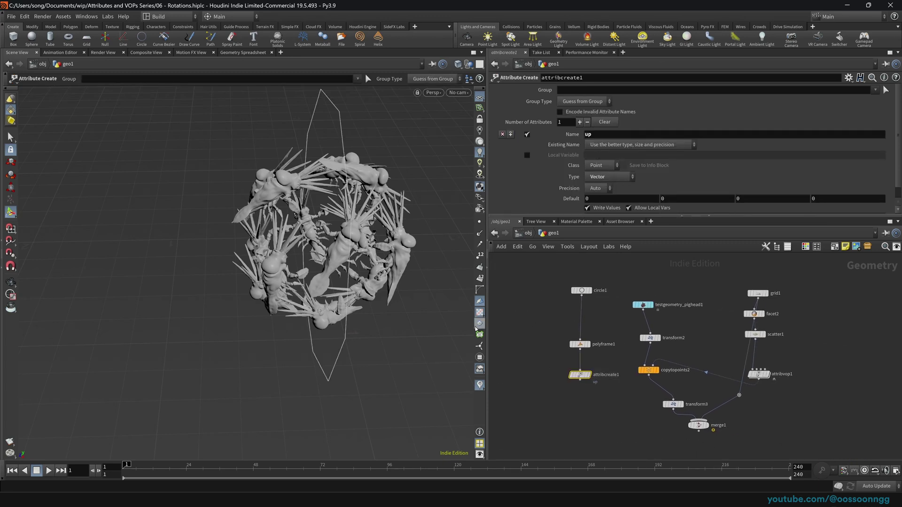
{"action": "left_click_drag", "start_coordinate": [400, 294], "coordinate": [372, 282], "text": "alt"}
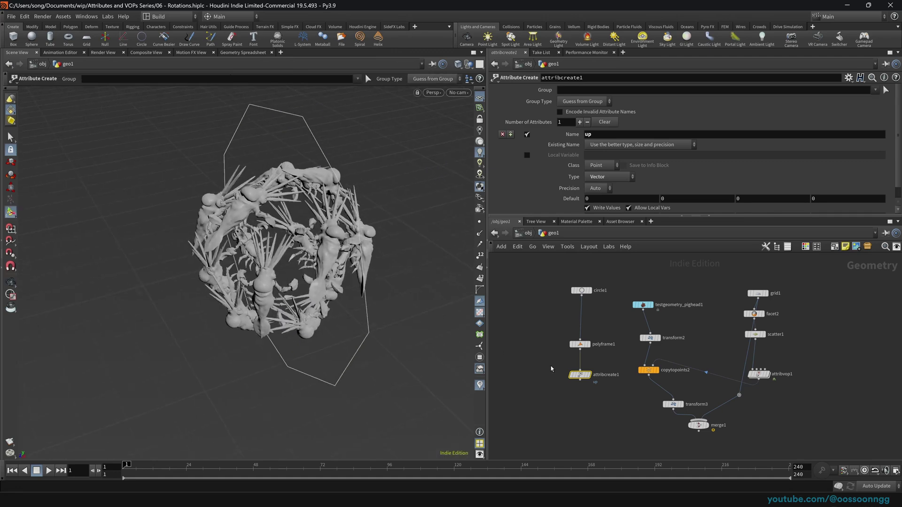
{"action": "left_click", "coordinate": [589, 374]}
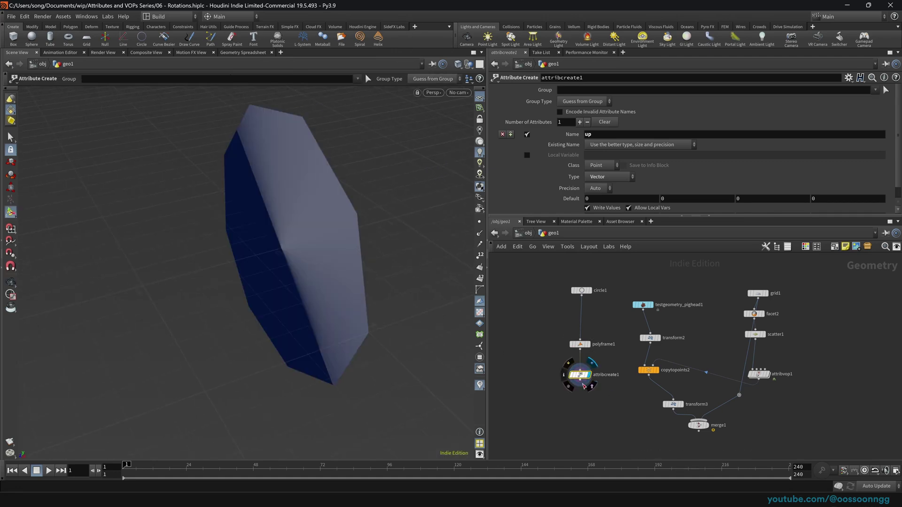
{"action": "scroll", "coordinate": [536, 352], "scroll_direction": "up", "scroll_amount": 2}
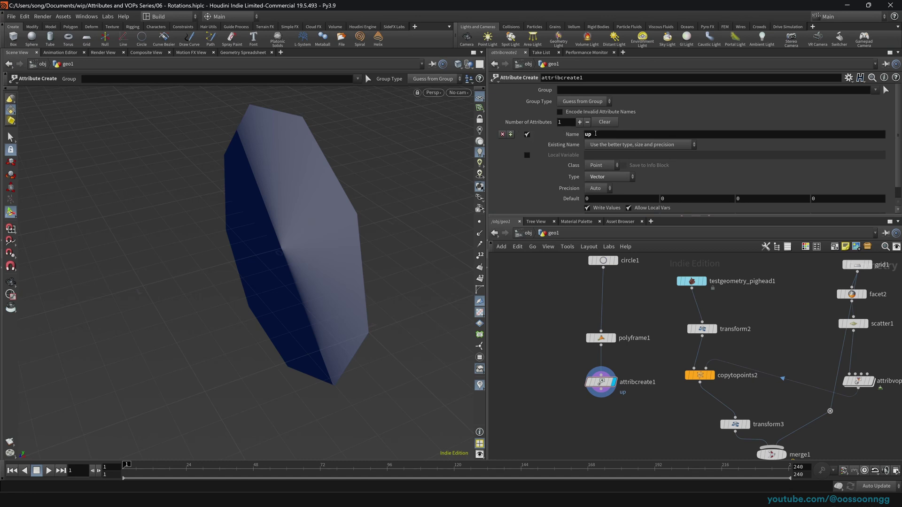
{"action": "left_click_drag", "start_coordinate": [702, 217], "coordinate": [698, 238]}
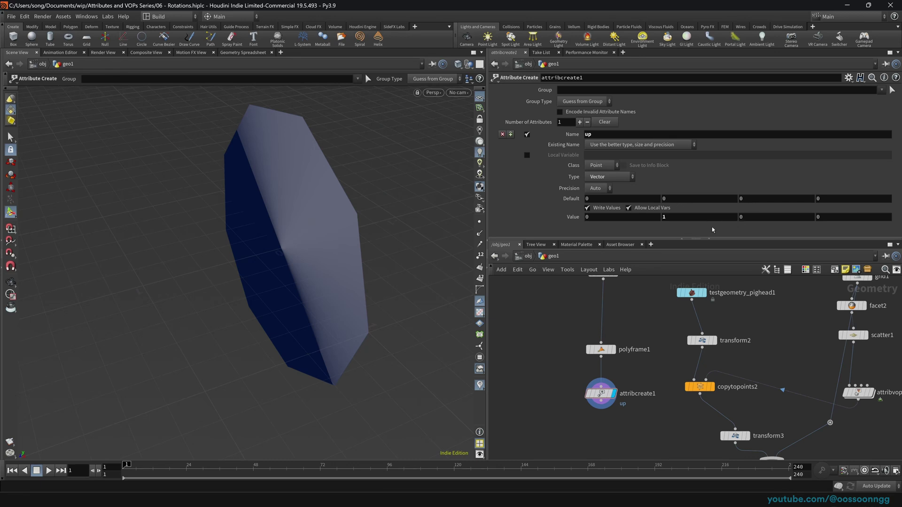
{"action": "scroll", "coordinate": [793, 345], "scroll_direction": "down", "scroll_amount": 2}
{"action": "middle_click_drag", "start_coordinate": [695, 349], "coordinate": [696, 335]}
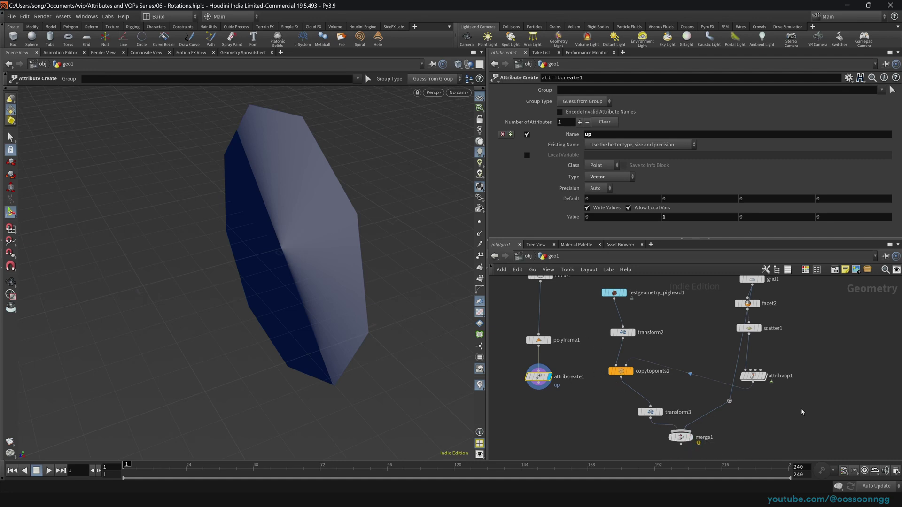
Display copytopoints2 and frame the pig-head copies spread over the grid's points
{"action": "left_click", "coordinate": [630, 372]}
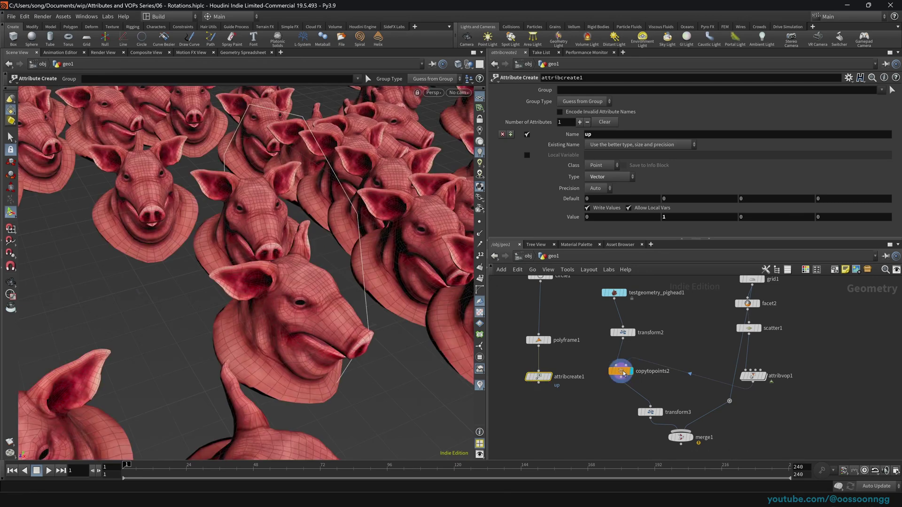
{"action": "left_click", "coordinate": [621, 371]}
{"action": "key", "text": "space+g"}
{"action": "left_click_drag", "start_coordinate": [297, 296], "coordinate": [346, 280]}
{"action": "right_click_drag", "start_coordinate": [346, 280], "coordinate": [414, 250]}
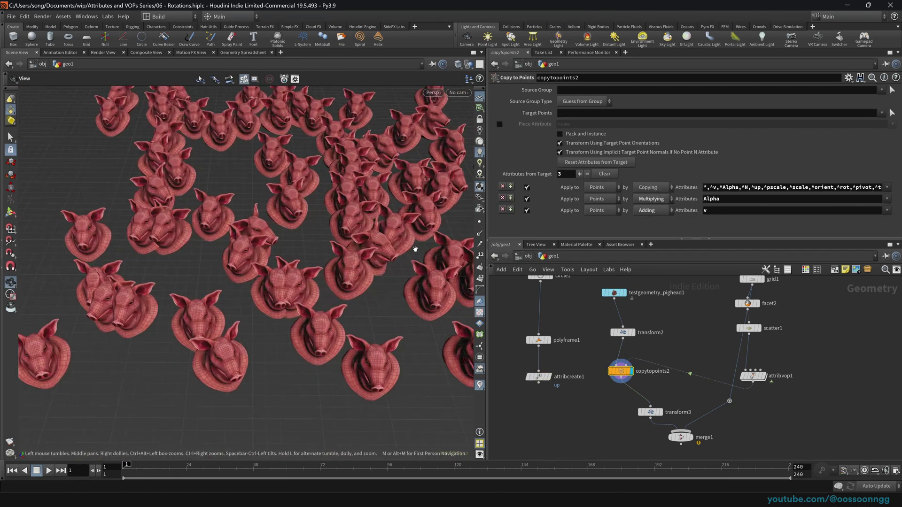
{"action": "middle_click_drag", "start_coordinate": [415, 249], "coordinate": [351, 262]}
Shift facet2 and scatter1 slightly off grid1's wire, keep copytopoints2 displayed and enter attribvop1's VOP network
{"action": "left_click", "coordinate": [751, 376]}
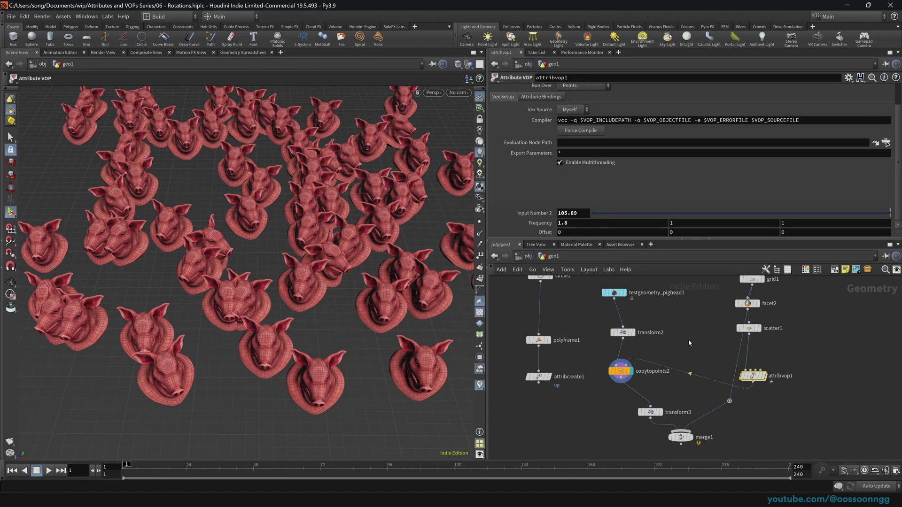
{"action": "middle_click_drag", "start_coordinate": [756, 328], "coordinate": [731, 325]}
{"action": "left_click_drag", "start_coordinate": [724, 326], "coordinate": [736, 336]}
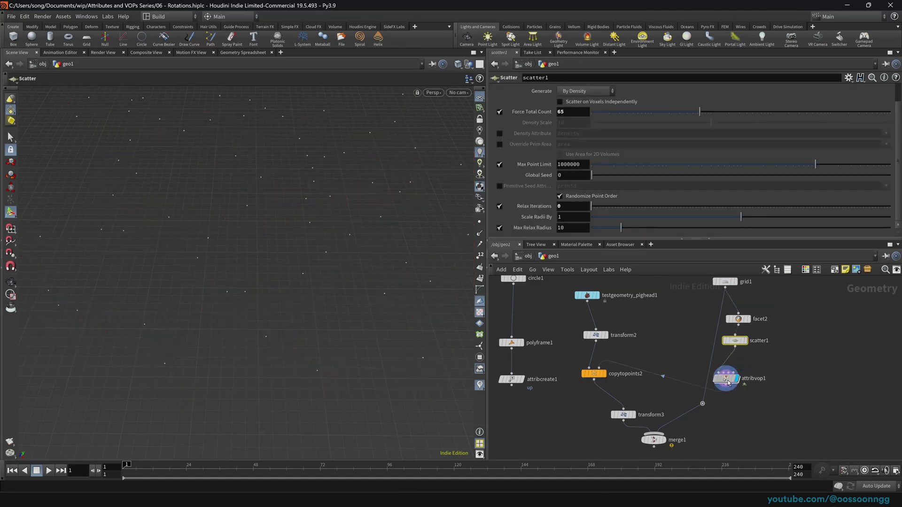
{"action": "left_click", "coordinate": [728, 383]}
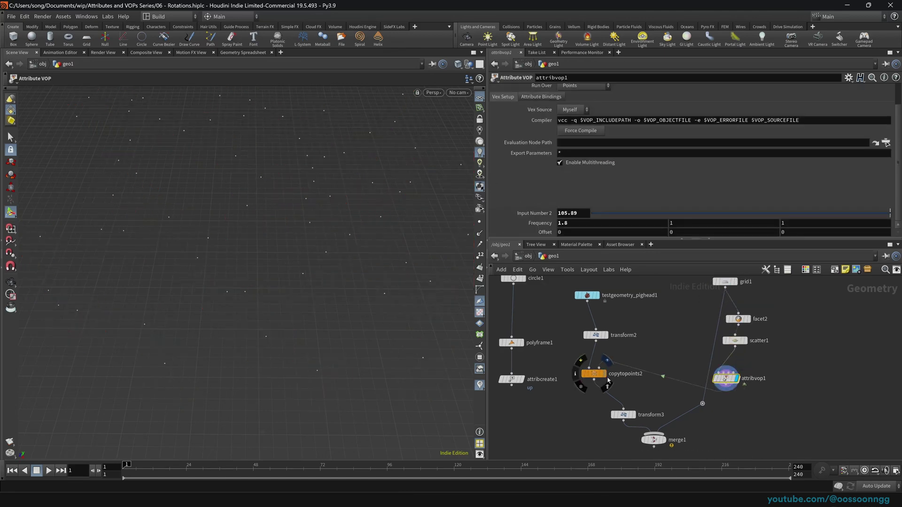
{"action": "left_click", "coordinate": [603, 373]}
{"action": "key", "text": "Return"}
Move the const1 node clear of voronoise1, to an empty spot below geometryvopglobal1
{"action": "middle_click_drag", "start_coordinate": [636, 333], "coordinate": [690, 308]}
{"action": "scroll", "coordinate": [714, 339], "scroll_direction": "down", "scroll_amount": 1}
{"action": "left_click_drag", "start_coordinate": [614, 343], "coordinate": [617, 349]}
{"action": "left_click", "coordinate": [589, 394]}
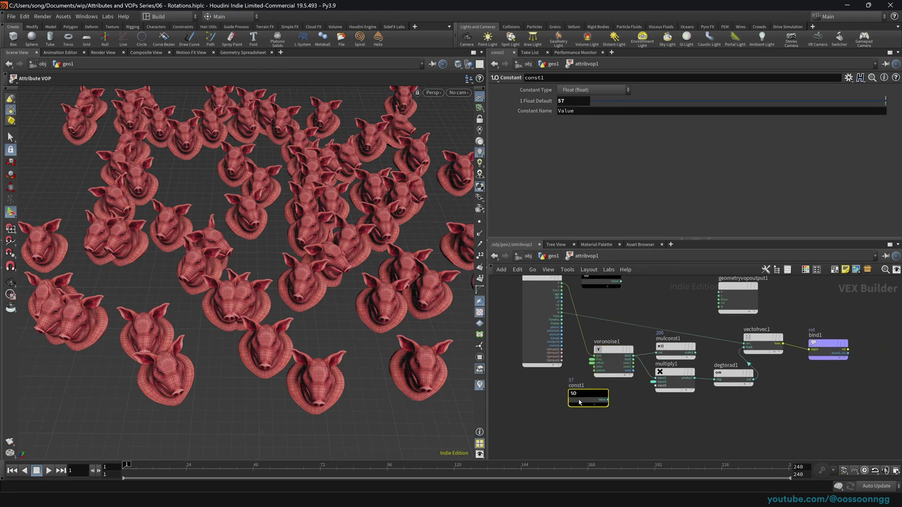
{"action": "left_click_drag", "start_coordinate": [586, 394], "coordinate": [551, 410]}
{"action": "middle_click_drag", "start_coordinate": [628, 423], "coordinate": [608, 449]}
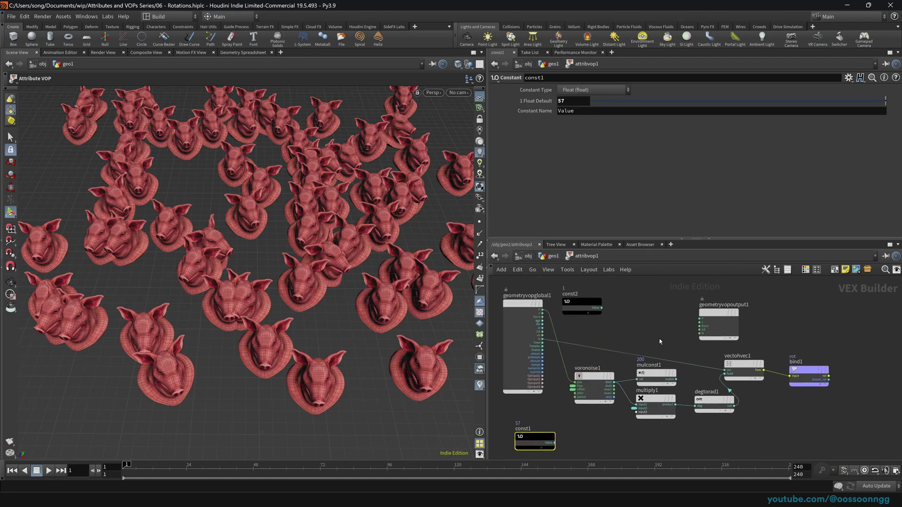
Review bind1's rot name and vector4 type, nudging the node slightly away from vectohvec1
{"action": "scroll", "coordinate": [788, 422], "scroll_direction": "up", "scroll_amount": 2}
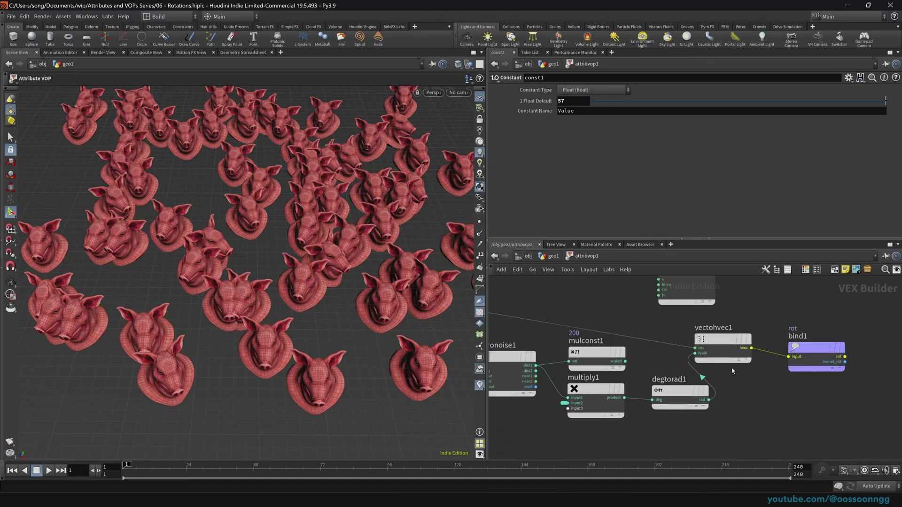
{"action": "left_click_drag", "start_coordinate": [799, 353], "coordinate": [797, 344]}
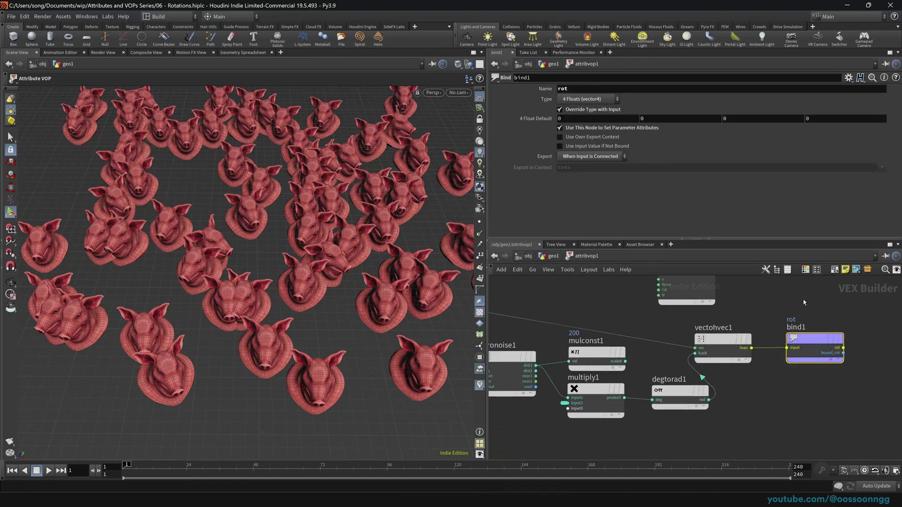
{"action": "middle_click_drag", "start_coordinate": [771, 313], "coordinate": [735, 313]}
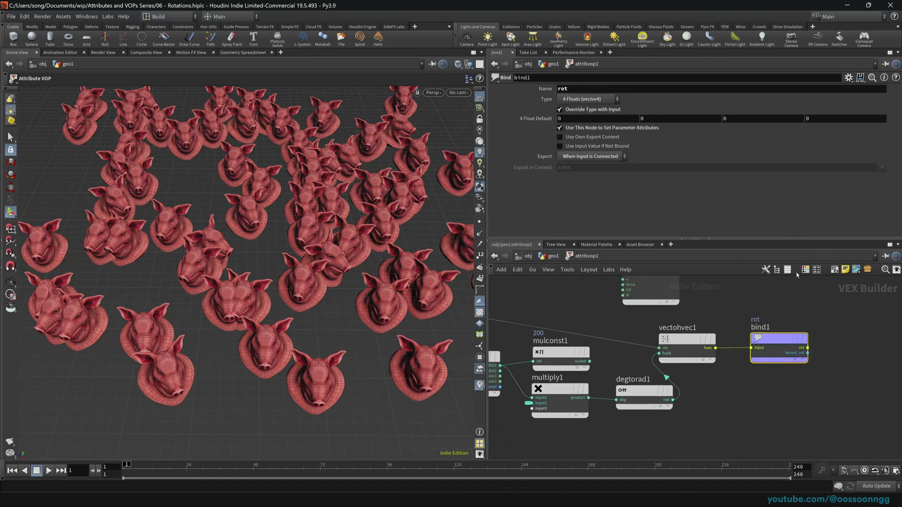
{"action": "left_click_drag", "start_coordinate": [777, 340], "coordinate": [784, 340]}
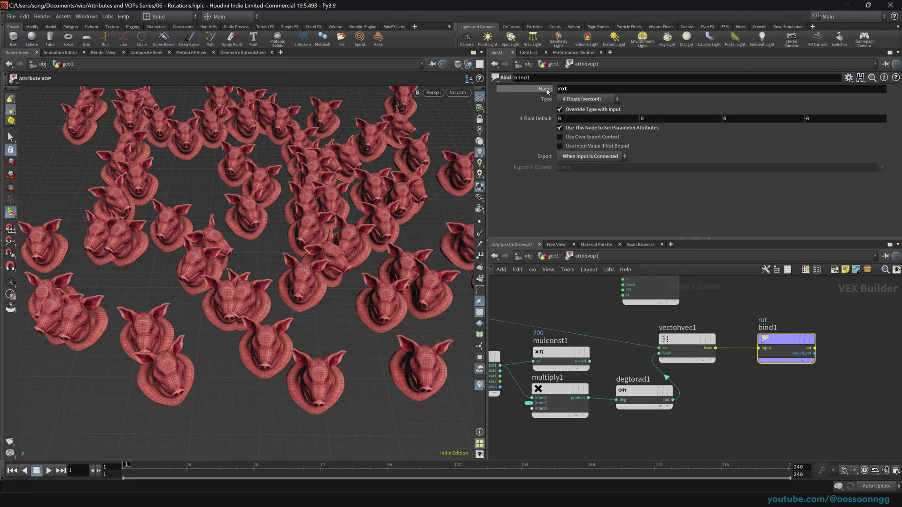
{"action": "left_click", "coordinate": [574, 99]}
{"action": "left_click", "coordinate": [574, 99]}
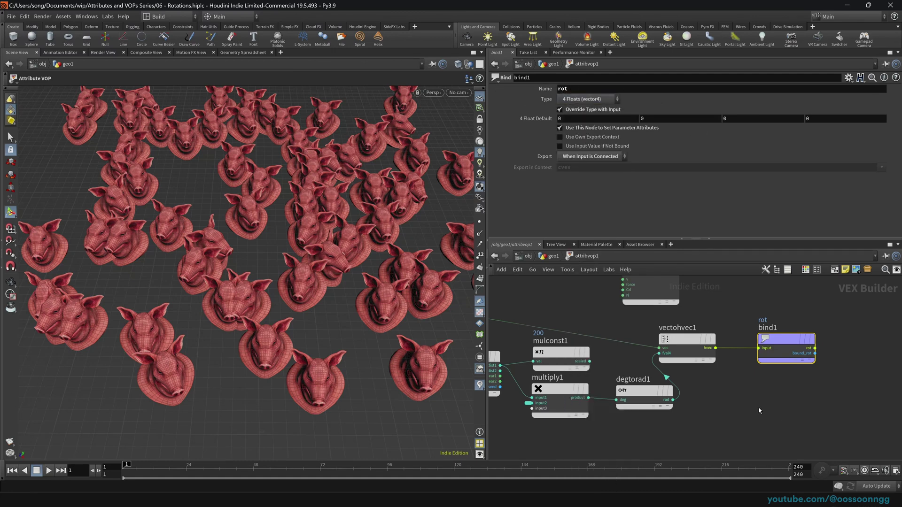
Move vectohvec1 slightly closer to bind1 and examine the wires feeding its vector and fourth-component inputs
{"action": "left_click_drag", "start_coordinate": [663, 339], "coordinate": [675, 337]}
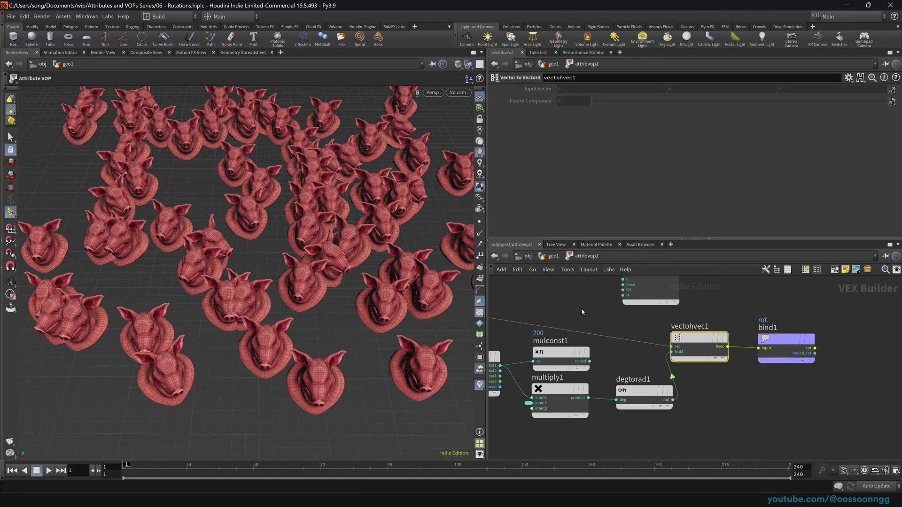
{"action": "middle_click_drag", "start_coordinate": [588, 312], "coordinate": [698, 317]}
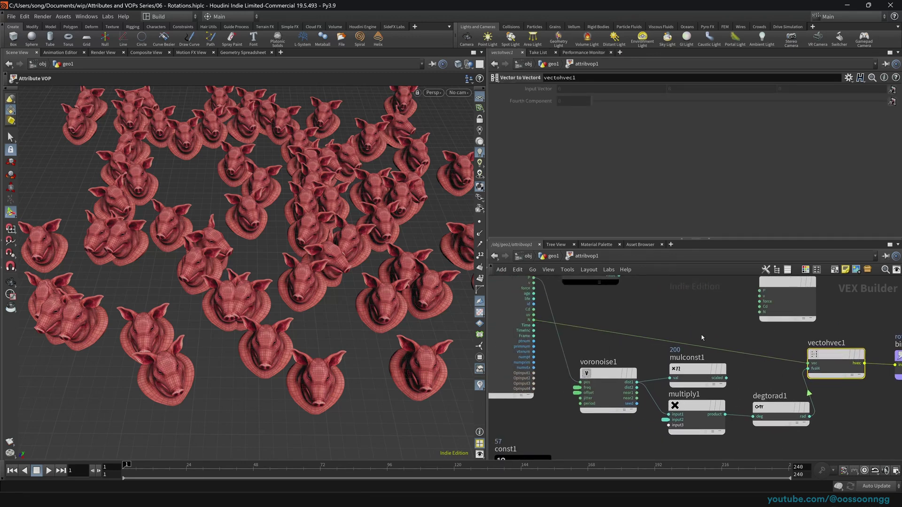
{"action": "middle_click_drag", "start_coordinate": [751, 362], "coordinate": [652, 328]}
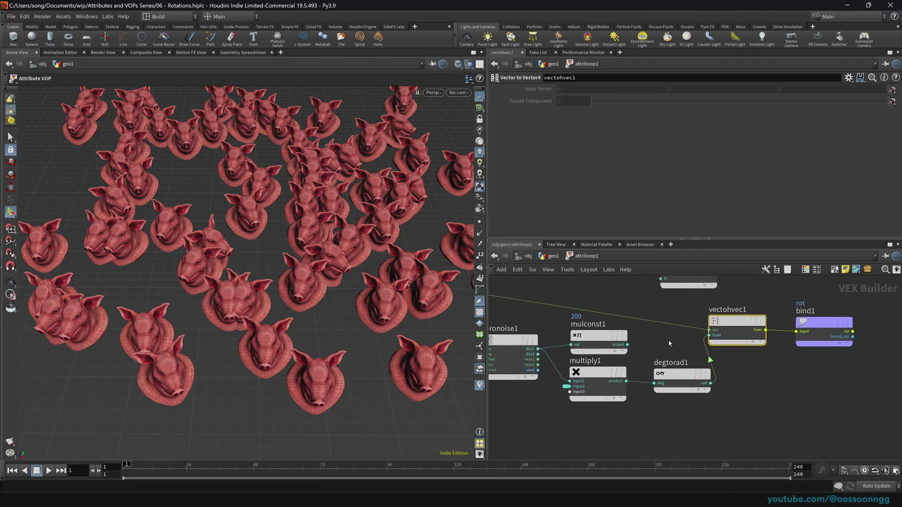
Cut the wire from degtorad1 to vectohvec1 and connect const1 to the fourth component instead
{"action": "key", "text": "y"}
{"action": "left_click_drag", "start_coordinate": [671, 341], "coordinate": [727, 361]}
{"action": "scroll", "coordinate": [691, 328], "scroll_direction": "down", "scroll_amount": 1}
{"action": "middle_click_drag", "start_coordinate": [690, 329], "coordinate": [744, 324]}
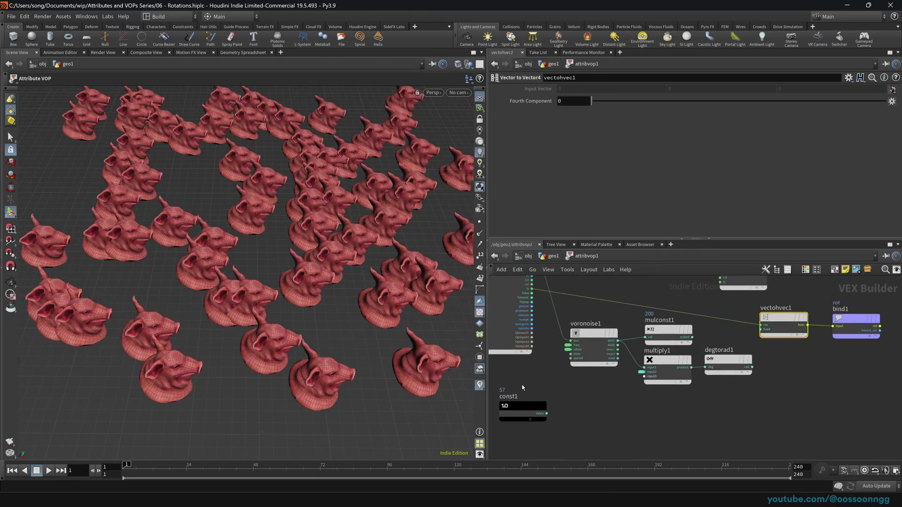
{"action": "left_click_drag", "start_coordinate": [519, 405], "coordinate": [760, 329]}
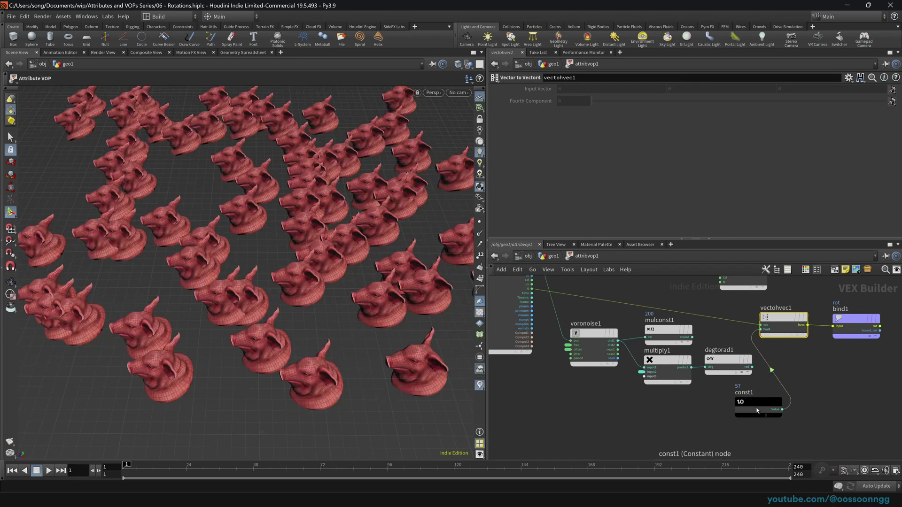
Place const1 beneath degtorad1 and set its 1 Float Default to 1 while observing the pig-head rotations
{"action": "left_click_drag", "start_coordinate": [756, 410], "coordinate": [741, 406]}
{"action": "left_click", "coordinate": [741, 406]}
{"action": "left_click_drag", "start_coordinate": [705, 100], "coordinate": [893, 117]}
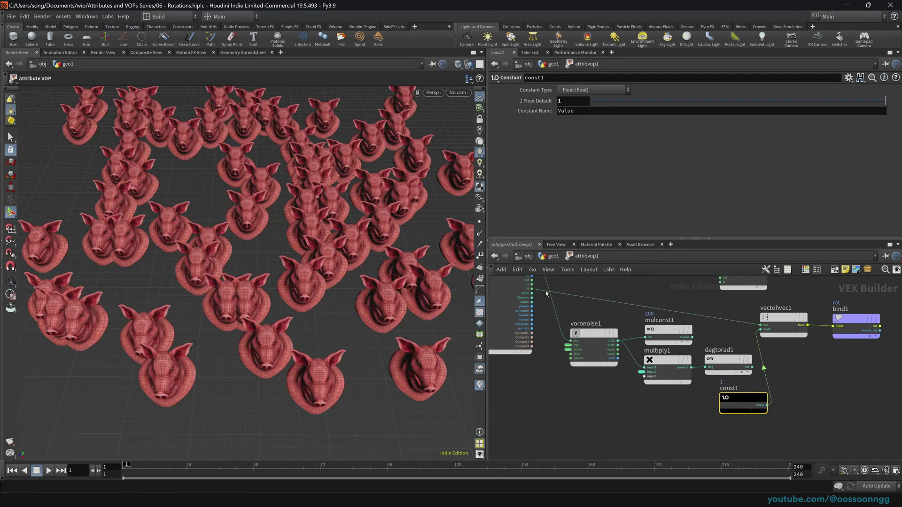
Reconnect degtorad1's output to vectohvec1's fourth component and return to the geo1 network
{"action": "left_click_drag", "start_coordinate": [753, 367], "coordinate": [760, 330]}
{"action": "left_click", "coordinate": [554, 257]}
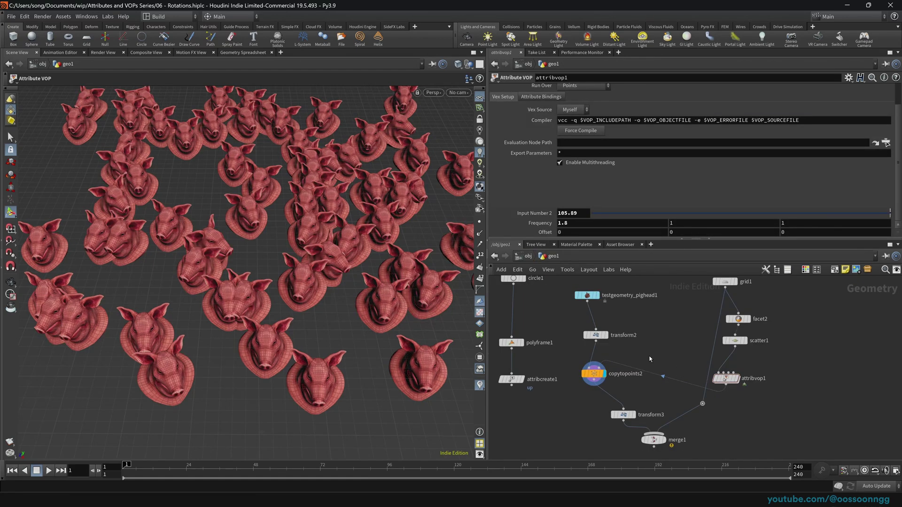
Inspect attribvop1's node information for the type of the rot point attribute
{"action": "scroll", "coordinate": [649, 359], "scroll_direction": "up", "scroll_amount": 1}
{"action": "middle_click_drag", "start_coordinate": [662, 343], "coordinate": [674, 354]}
{"action": "scroll", "coordinate": [680, 357], "scroll_direction": "down", "scroll_amount": 1}
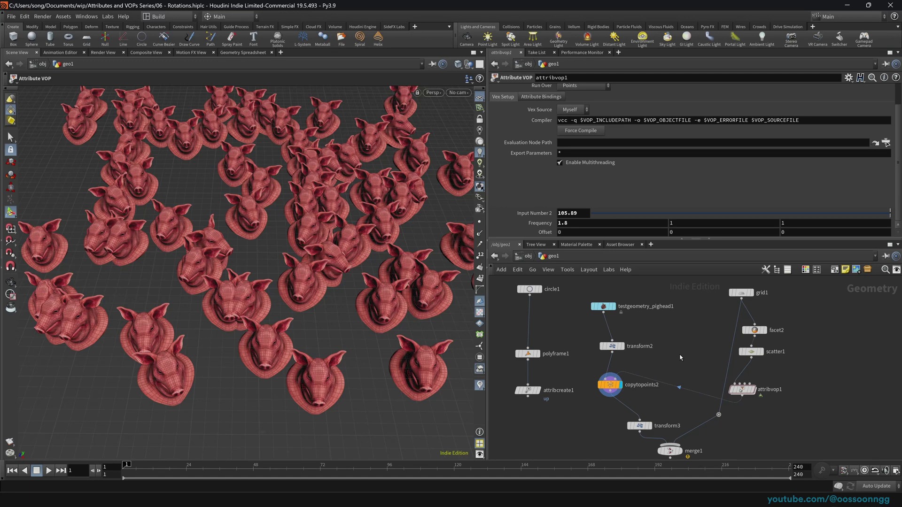
{"action": "middle_click", "coordinate": [744, 388]}
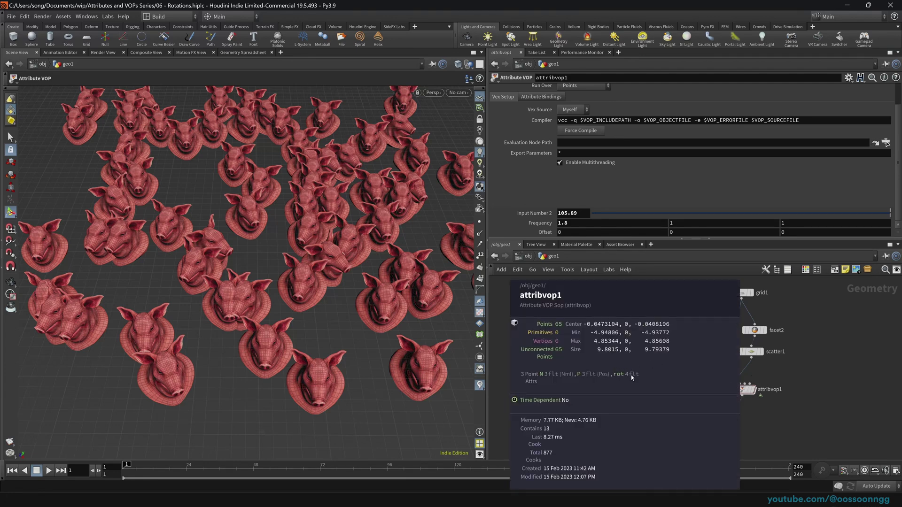
{"action": "middle_click_drag", "start_coordinate": [760, 442], "coordinate": [819, 404]}
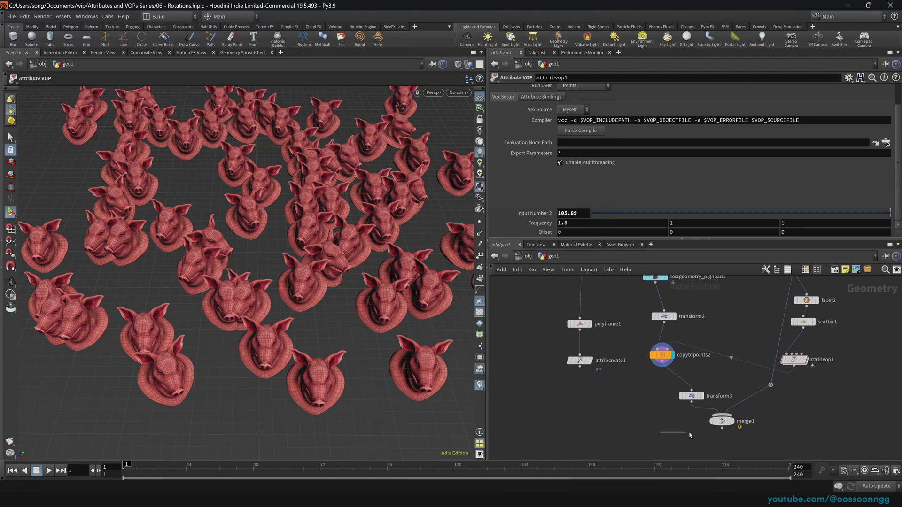
Display merge1 to view the transformed pig heads together with the grid
{"action": "left_click", "coordinate": [721, 421]}
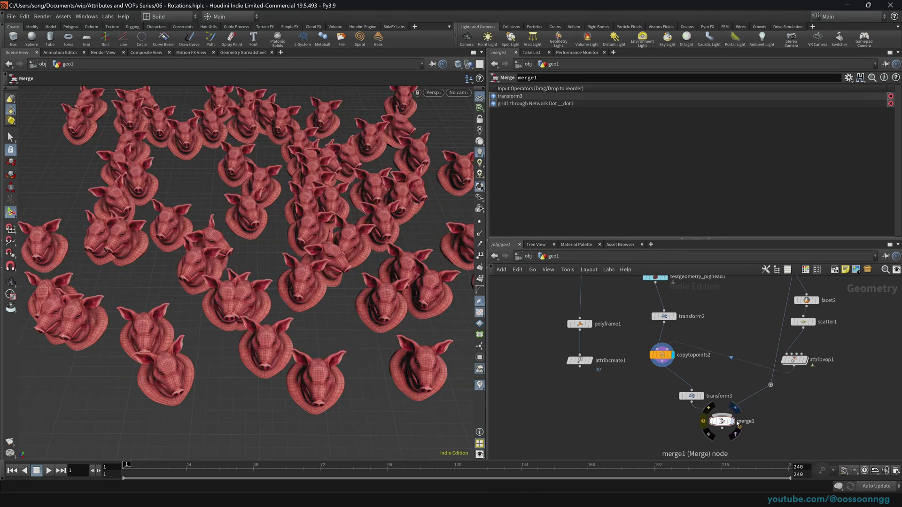
{"action": "left_click", "coordinate": [737, 423]}
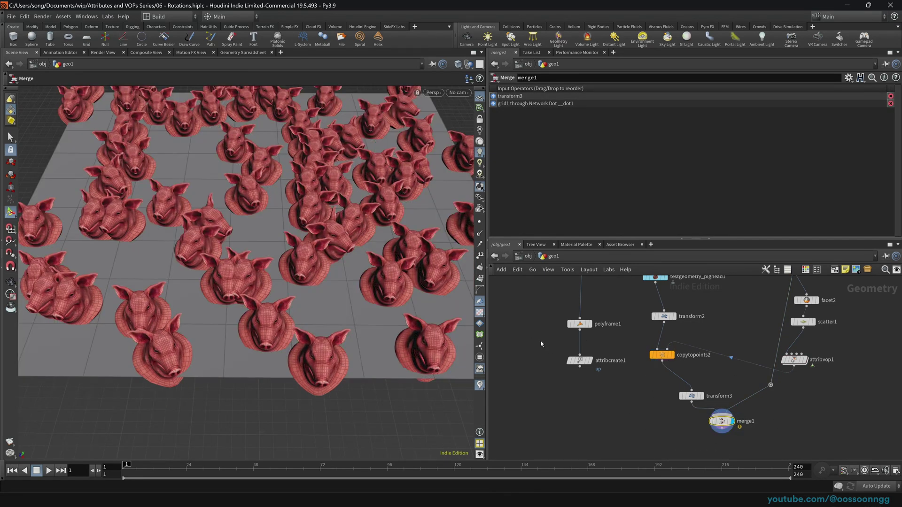
{"action": "middle_click_drag", "start_coordinate": [541, 344], "coordinate": [591, 382]}
{"action": "mouse_move", "coordinate": [342, 230]}
{"action": "left_mouse_down", "text": "alt"}
{"action": "mouse_move", "coordinate": [385, 182]}
{"action": "mouse_move", "coordinate": [356, 244]}
{"action": "mouse_move", "coordinate": [302, 235]}
{"action": "mouse_move", "coordinate": [327, 238]}
{"action": "left_mouse_up", "text": "alt"}
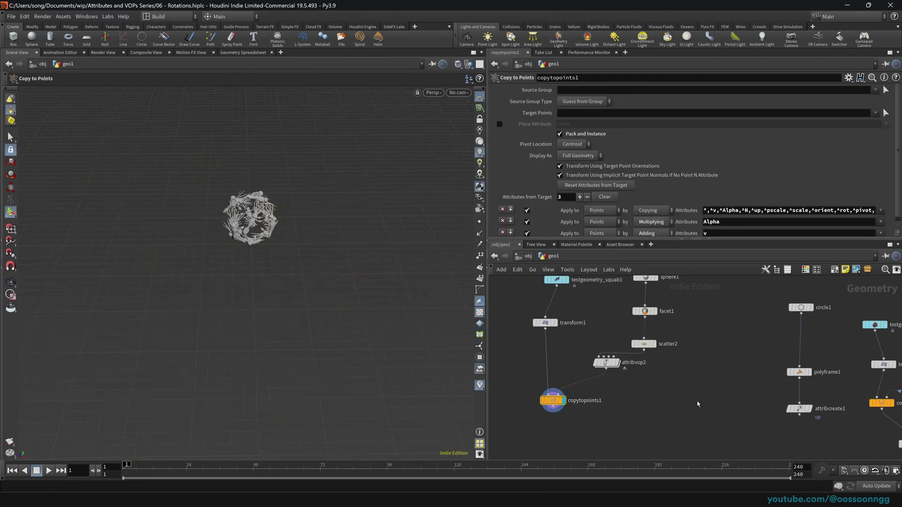
Move copytopoints1 slightly up in the squab network and place attribvop2 directly beneath scatter2
{"action": "mouse_move", "coordinate": [695, 405]}
{"action": "middle_mouse_down"}
{"action": "mouse_move", "coordinate": [658, 405]}
{"action": "mouse_move", "coordinate": [686, 411]}
{"action": "middle_mouse_up"}
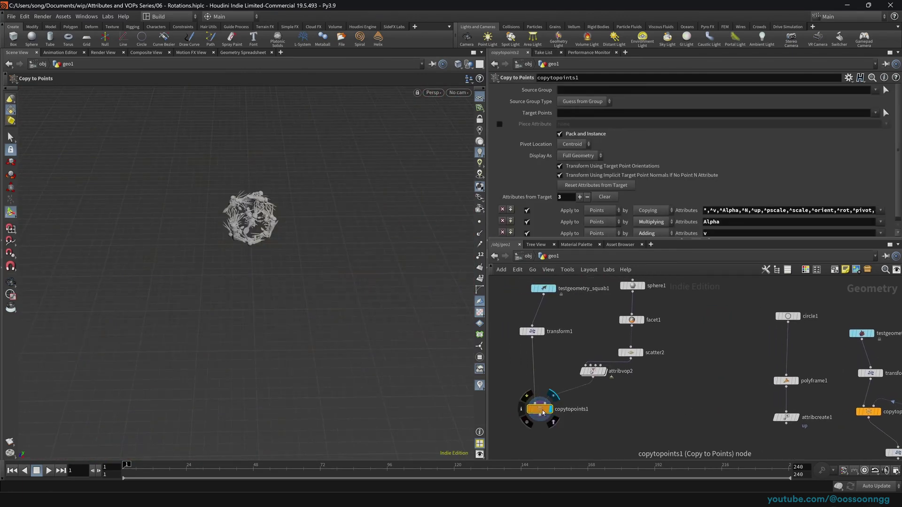
{"action": "left_click_drag", "start_coordinate": [537, 410], "coordinate": [535, 401]}
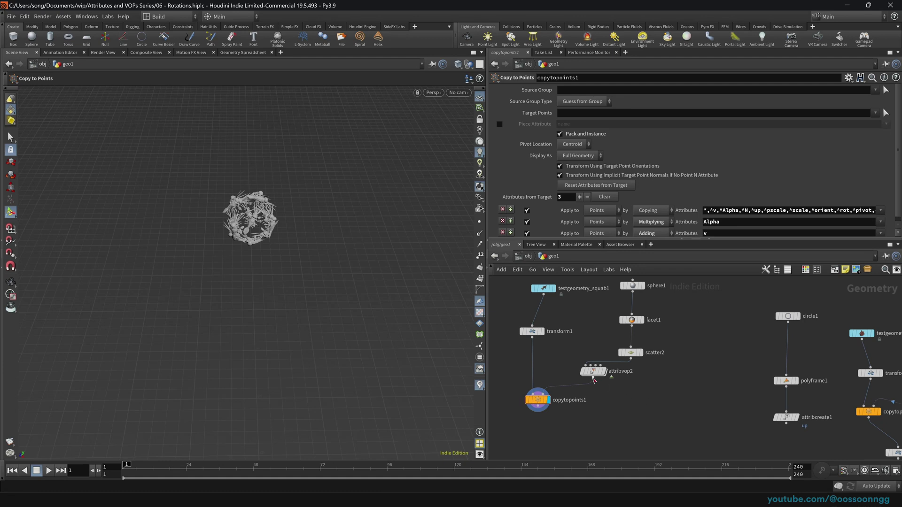
{"action": "left_click_drag", "start_coordinate": [594, 374], "coordinate": [627, 384]}
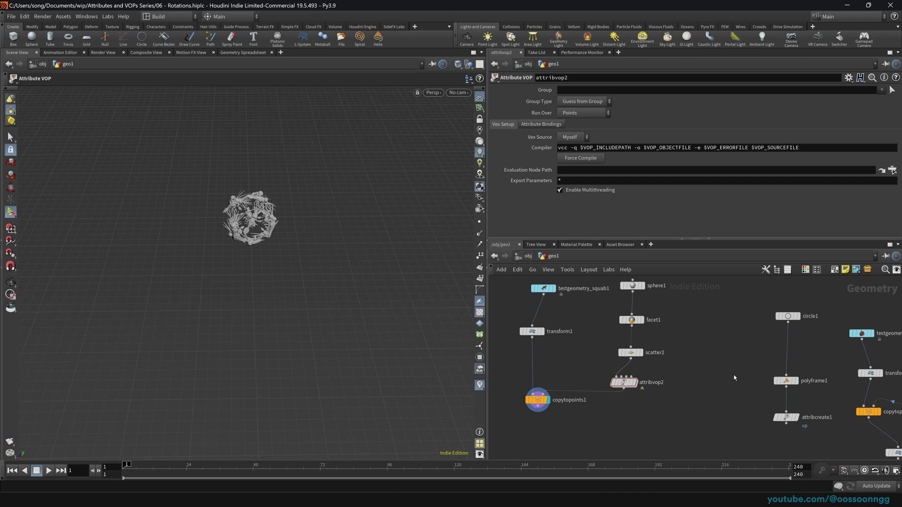
{"action": "middle_click_drag", "start_coordinate": [710, 367], "coordinate": [642, 358]}
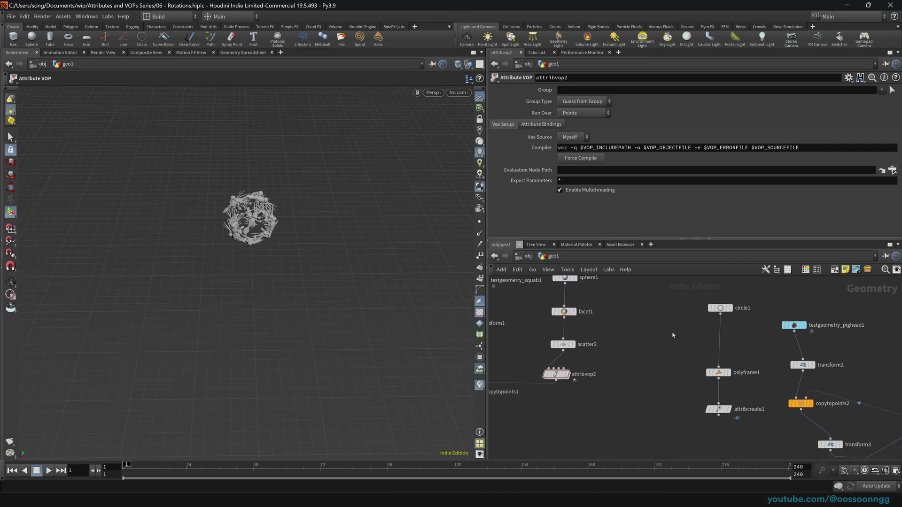